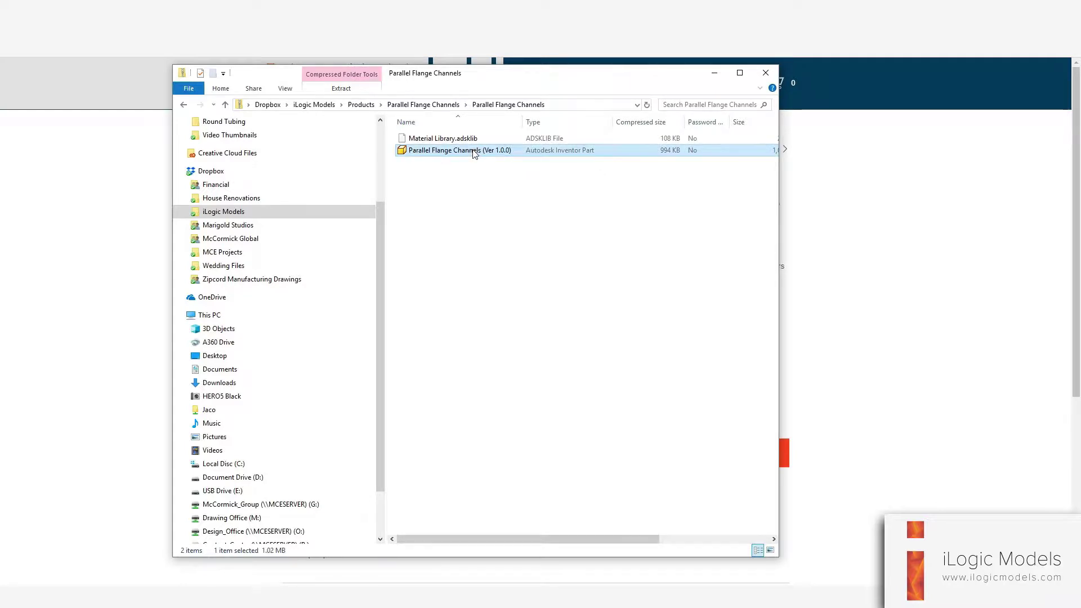
click(445, 142)
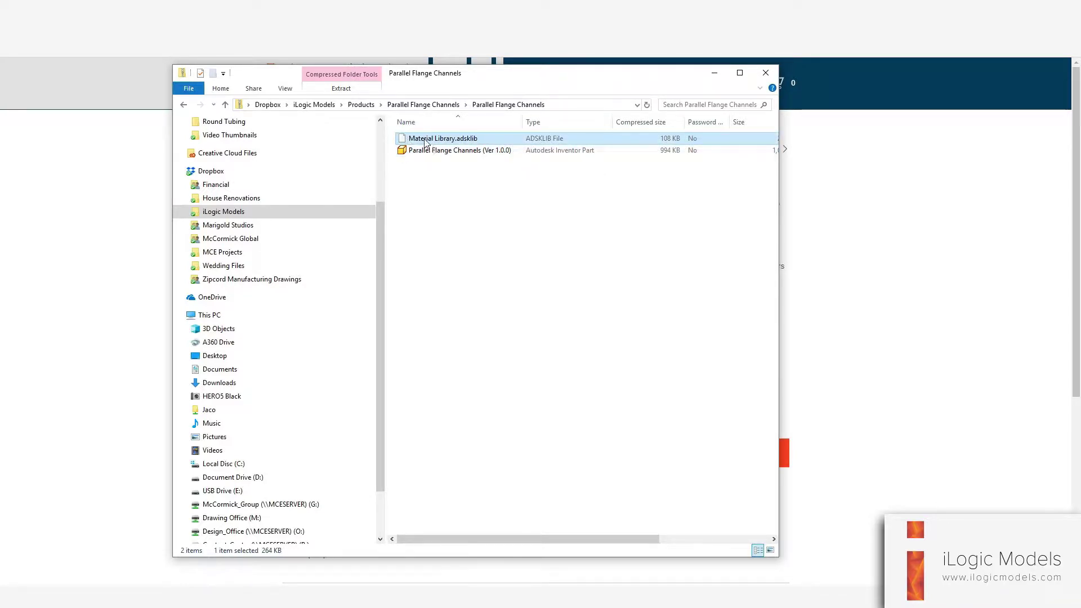
click(454, 165)
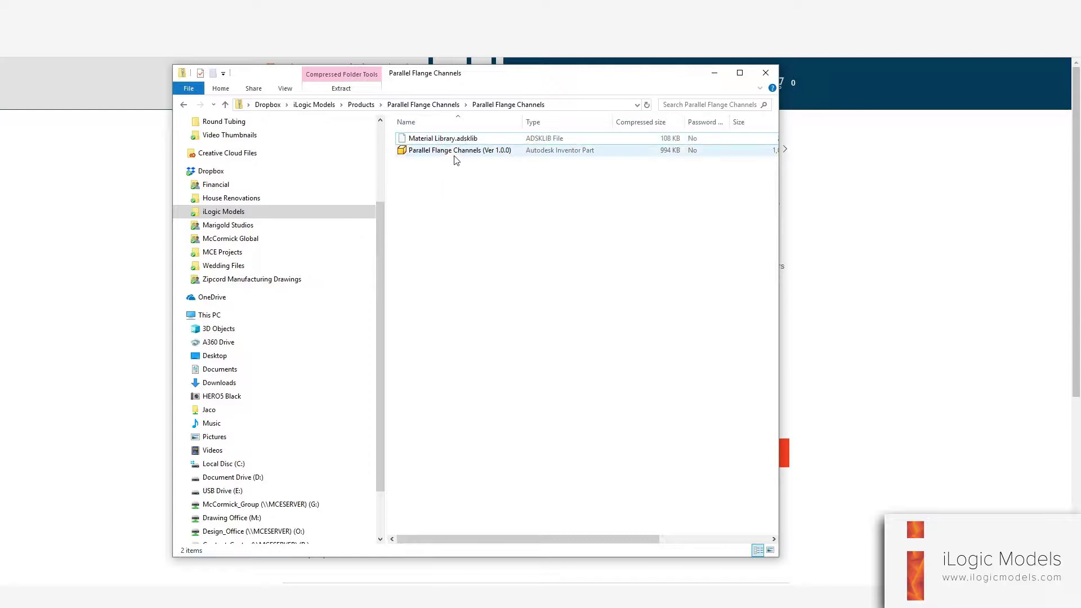
click(403, 153)
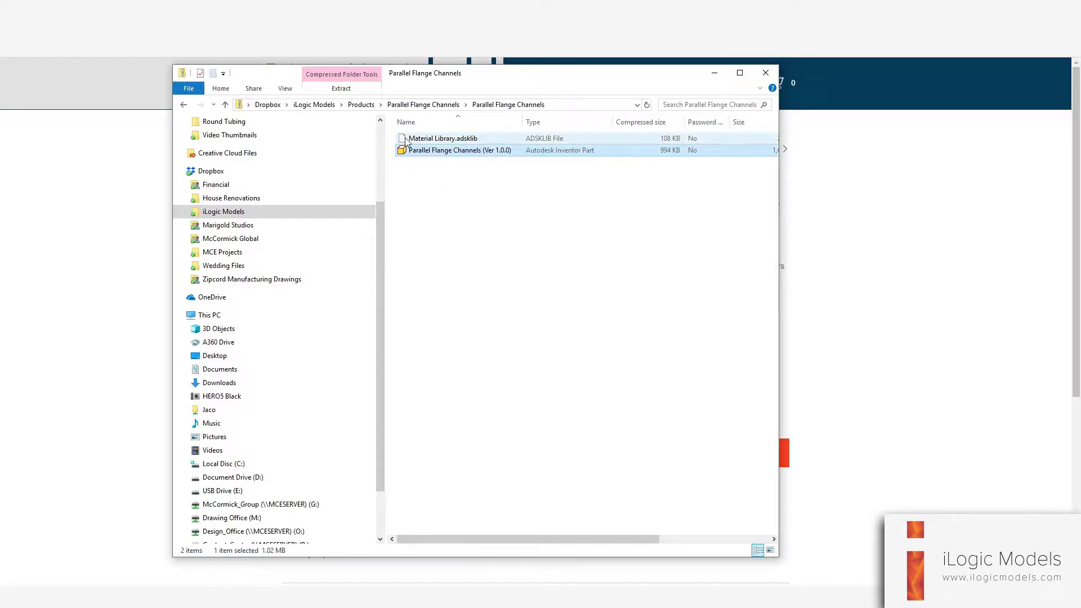
ctrl+click(406, 139)
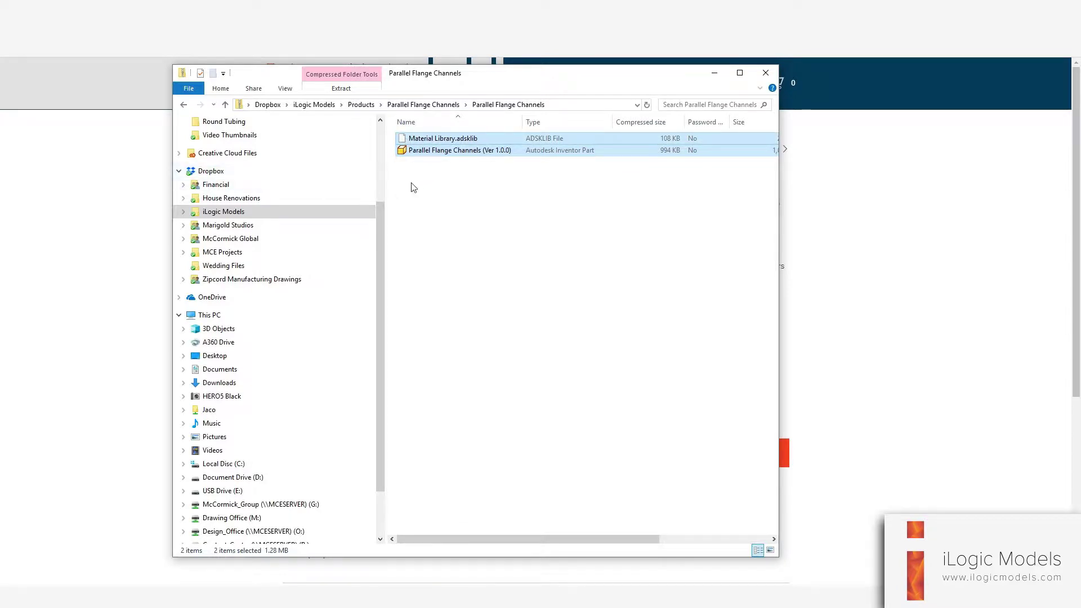
ctrl+click(411, 152)
click(413, 154)
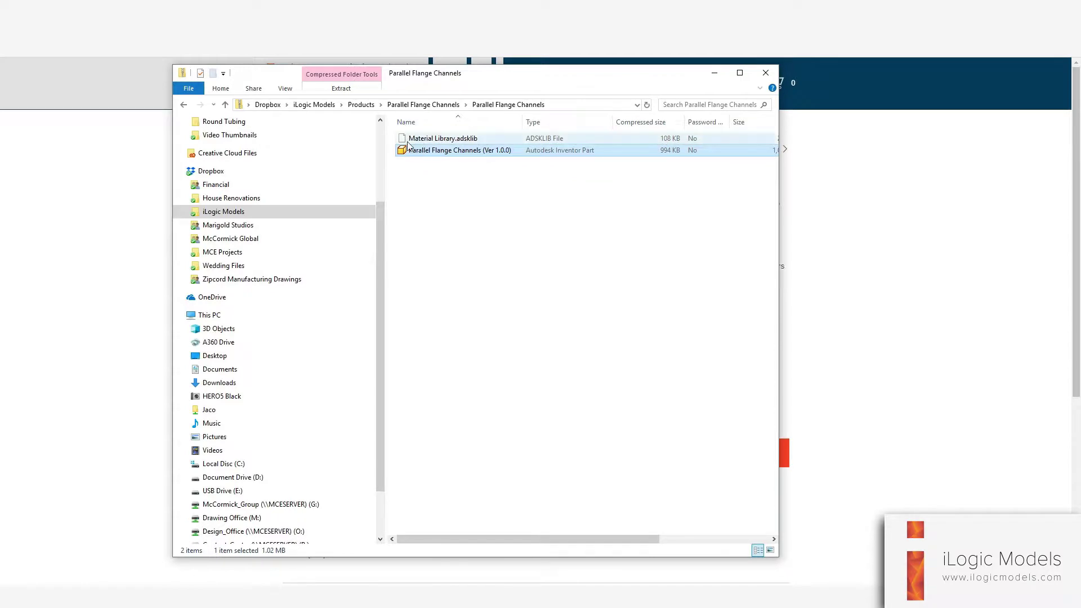
click(448, 220)
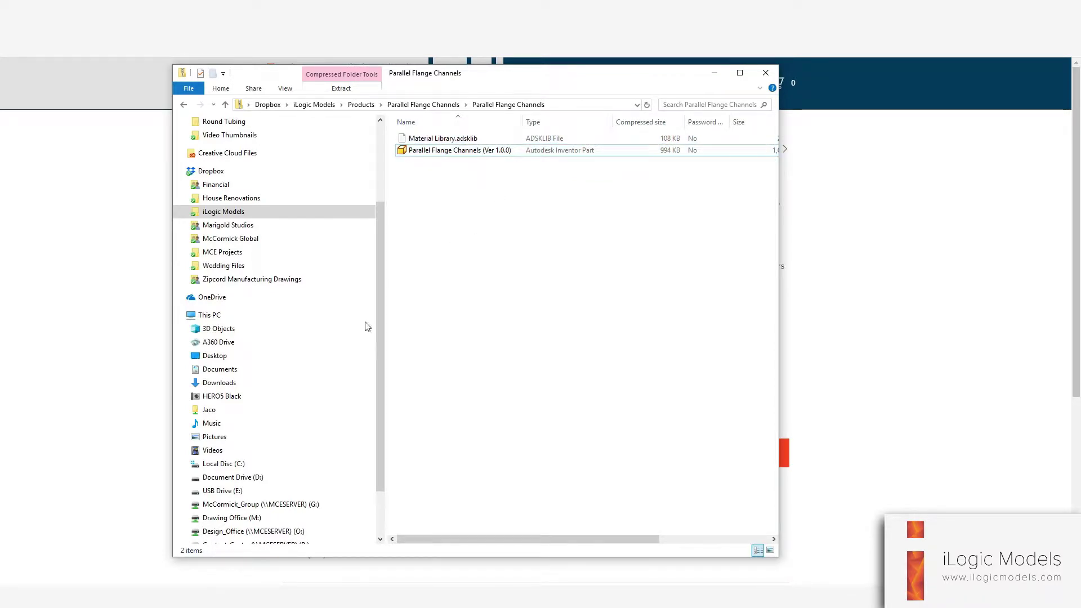
Switch to Autodesk Inventor, open the Parallel Flange Channels (Ver 1.0.0) part from Inventor Models, and close its Model Parameters form.
click(272, 598)
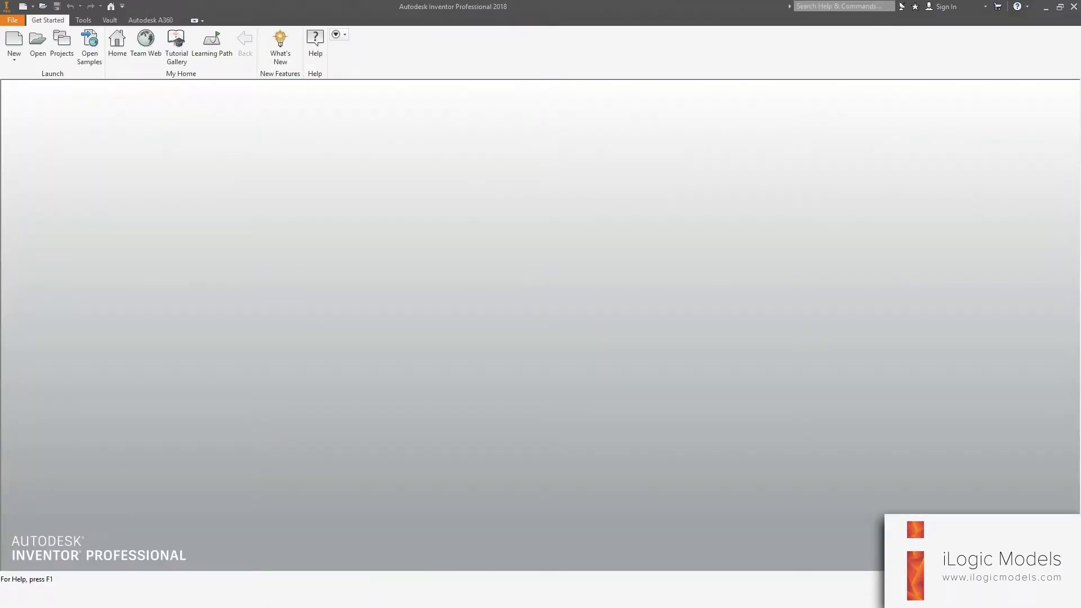
click(38, 44)
click(437, 194)
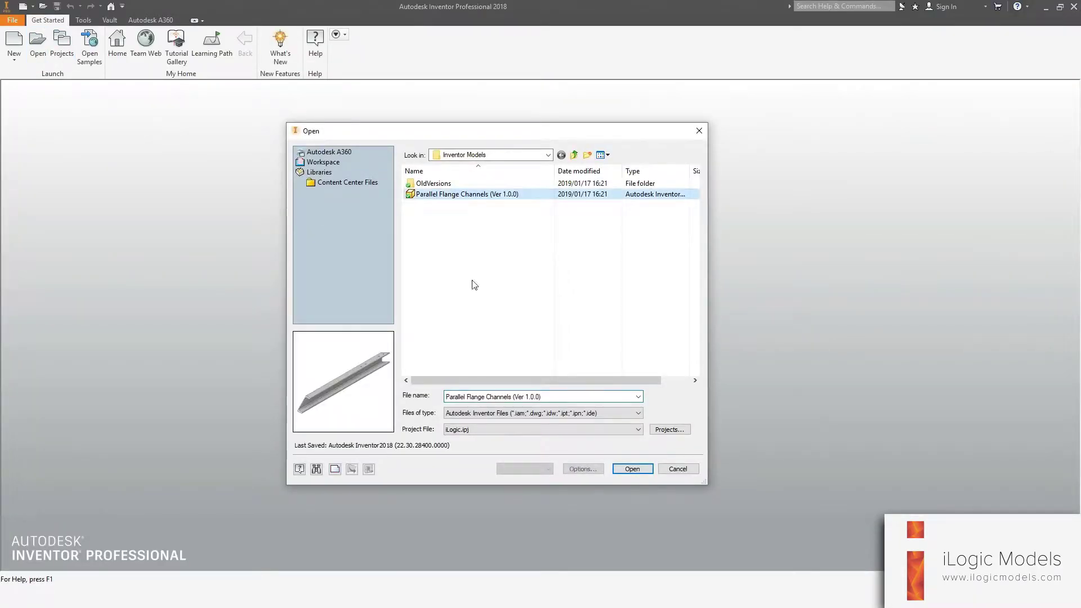
click(633, 470)
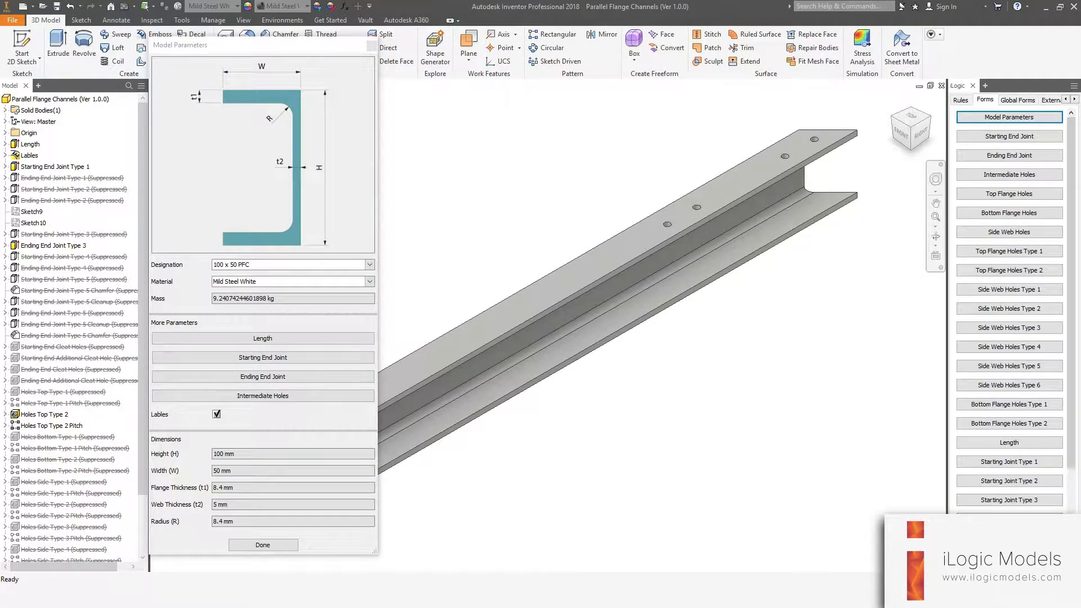
drag(207, 47, 397, 49)
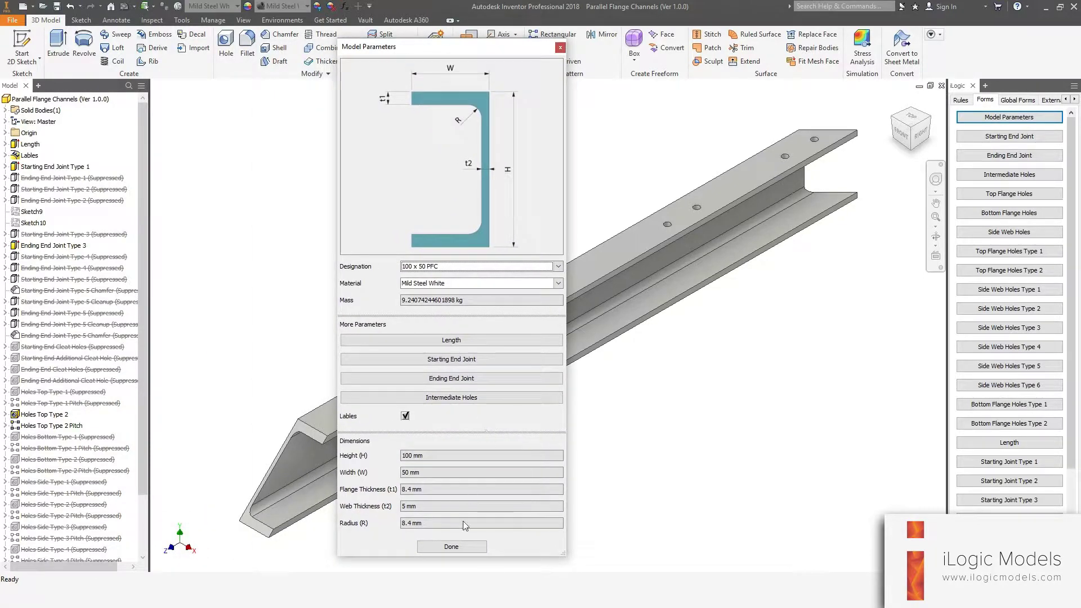
click(467, 547)
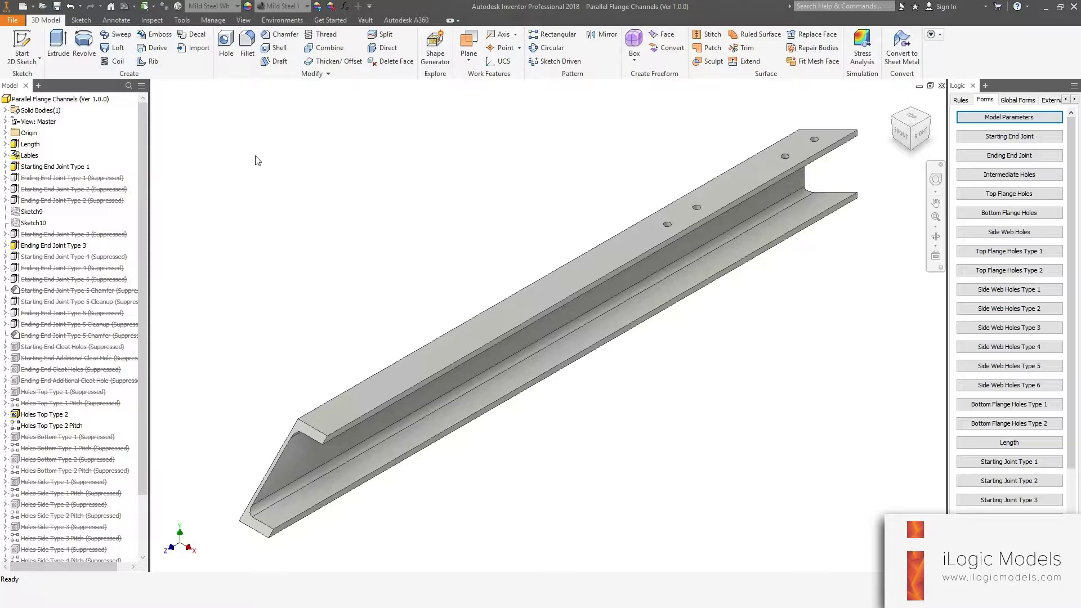
Add the existing library Material Library.adsklib from the Templates folder to the Material Browser, and close the browser.
click(178, 8)
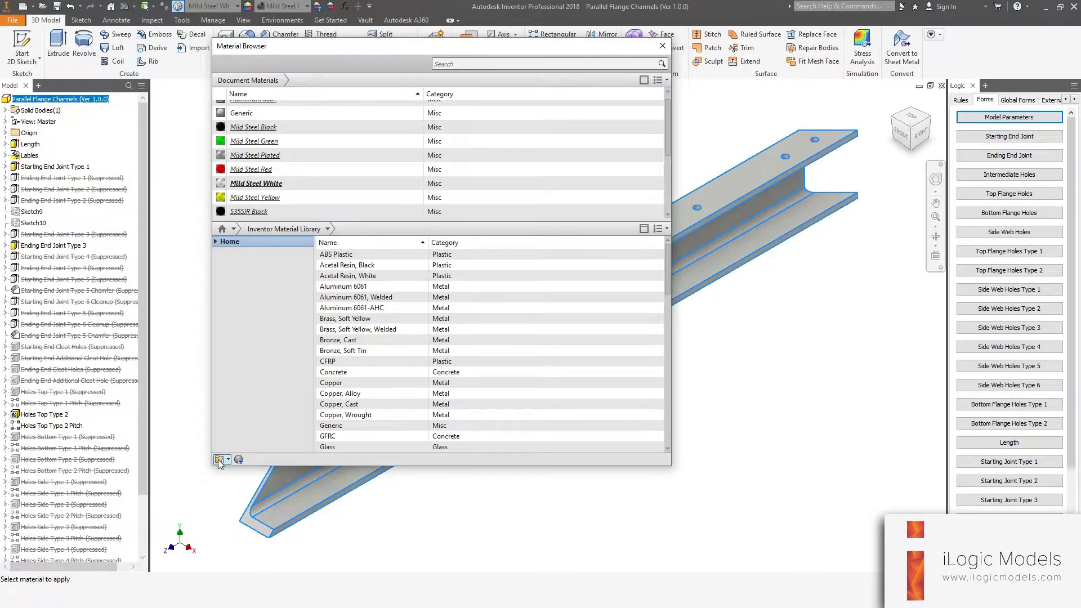
click(221, 460)
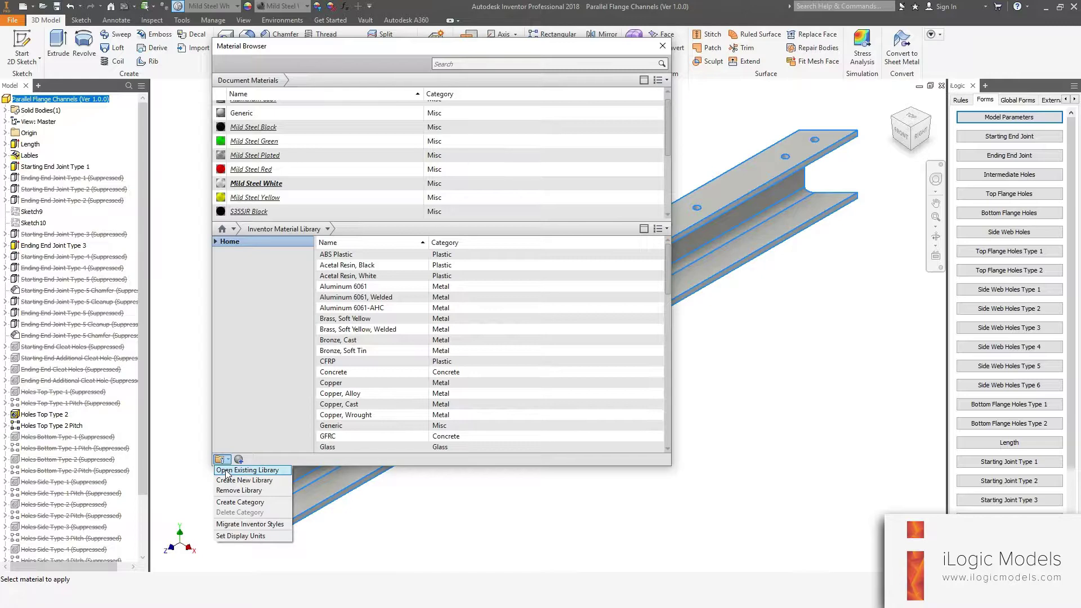
click(226, 473)
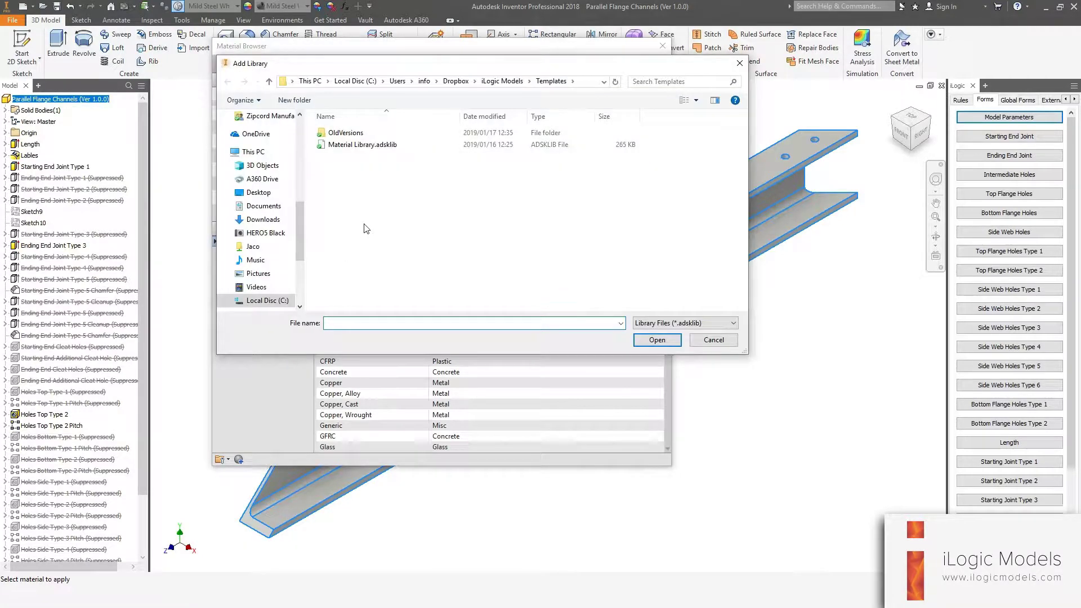
click(345, 147)
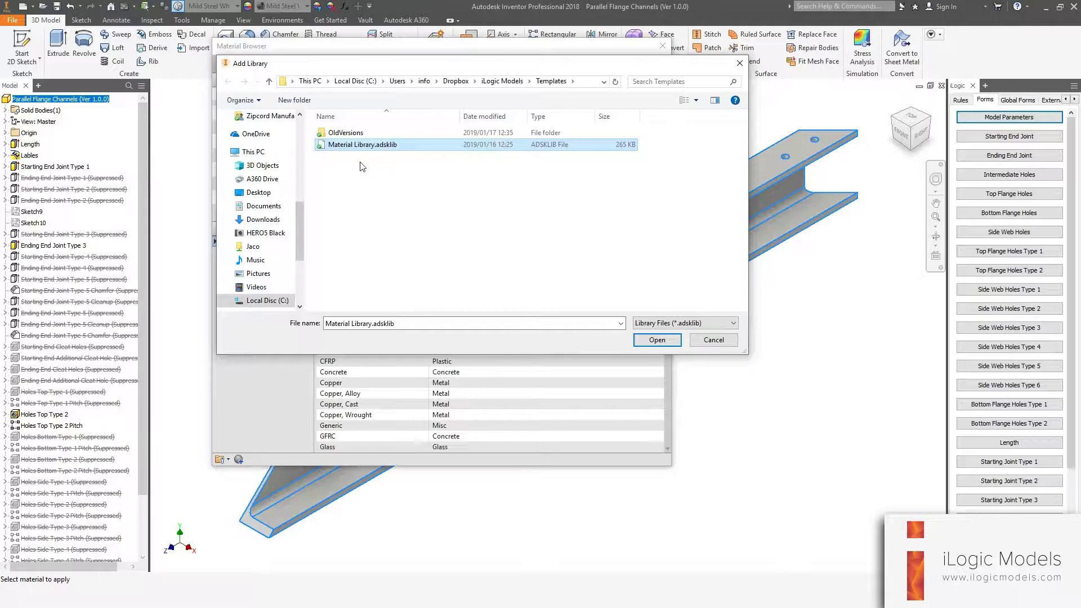
click(656, 341)
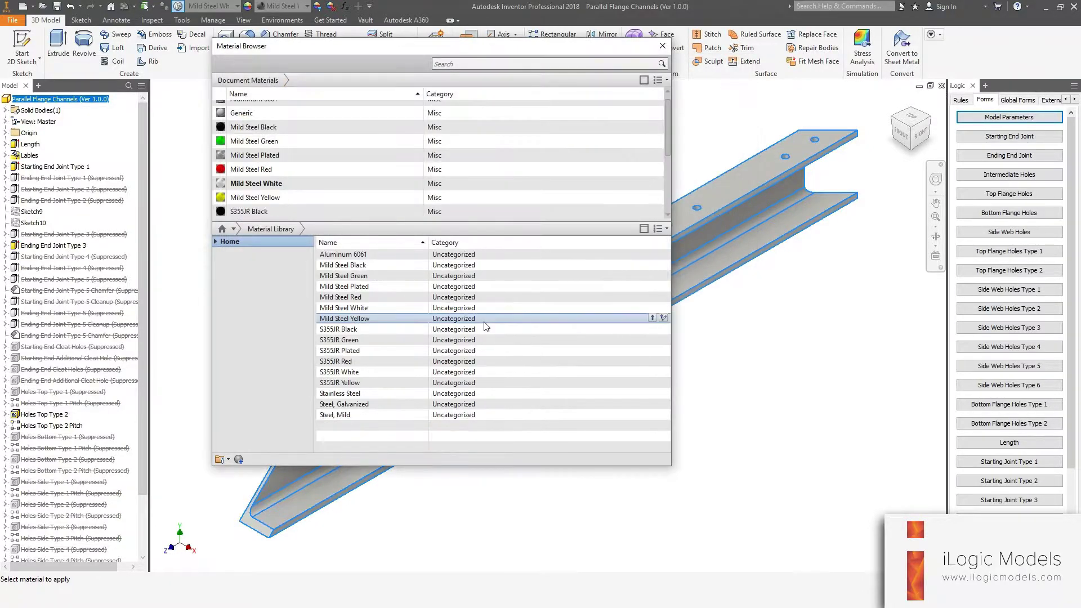
double_click(340, 417)
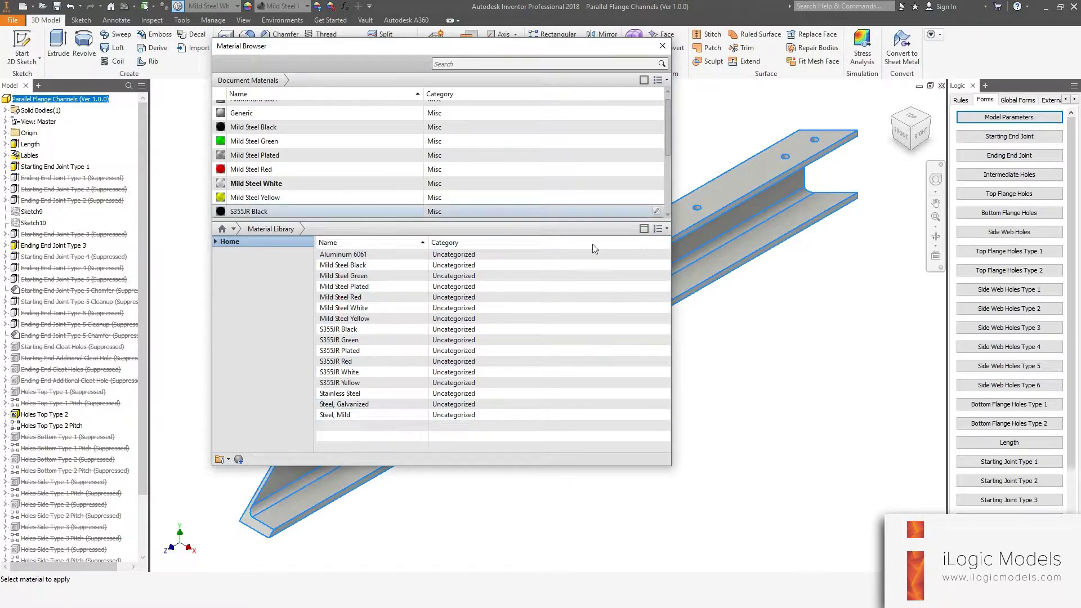
click(663, 46)
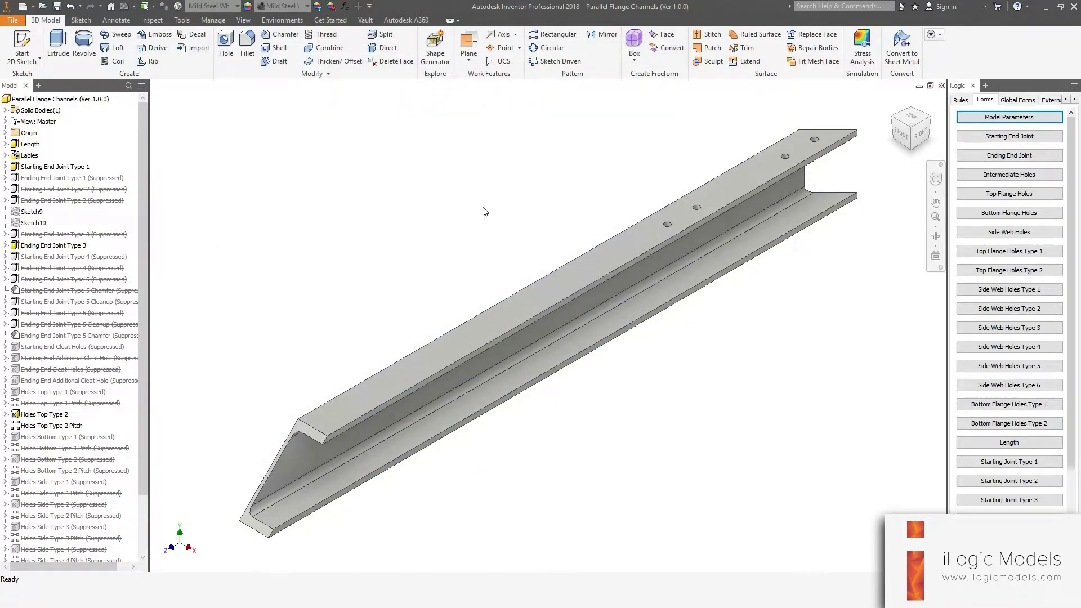
Close the channel part and bring up the File Explorer window with the compressed Parallel Flange Channels folder.
click(942, 86)
click(456, 321)
mouse_move(73, 596)
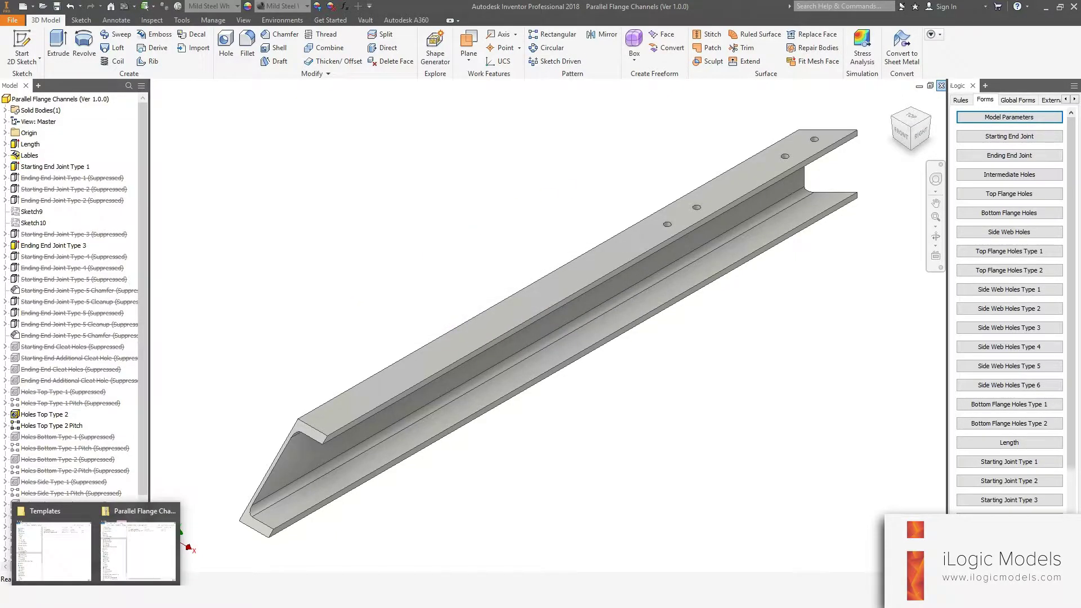
click(164, 541)
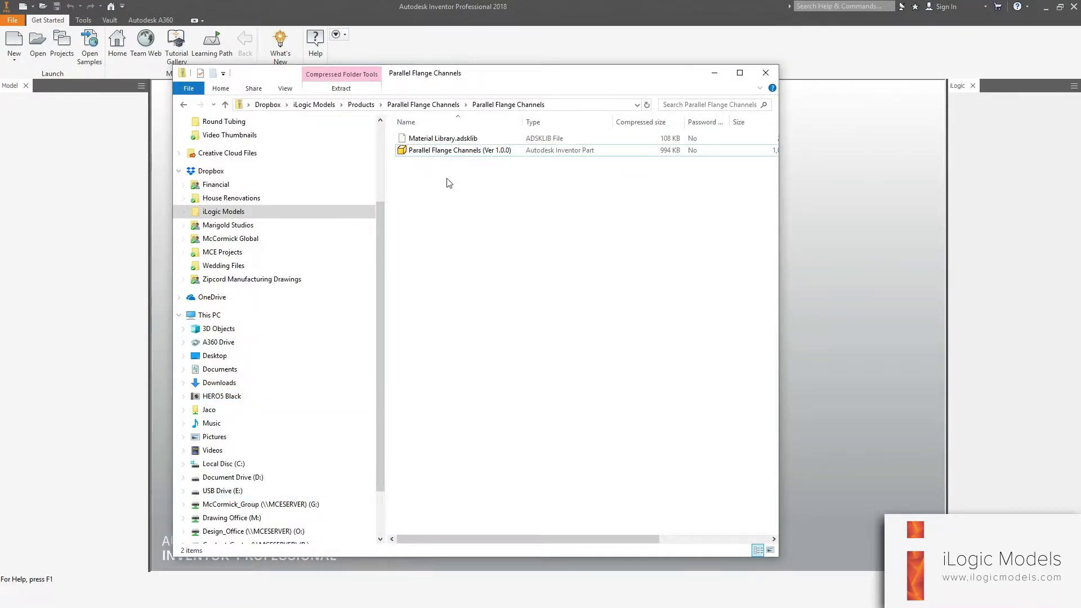
click(430, 142)
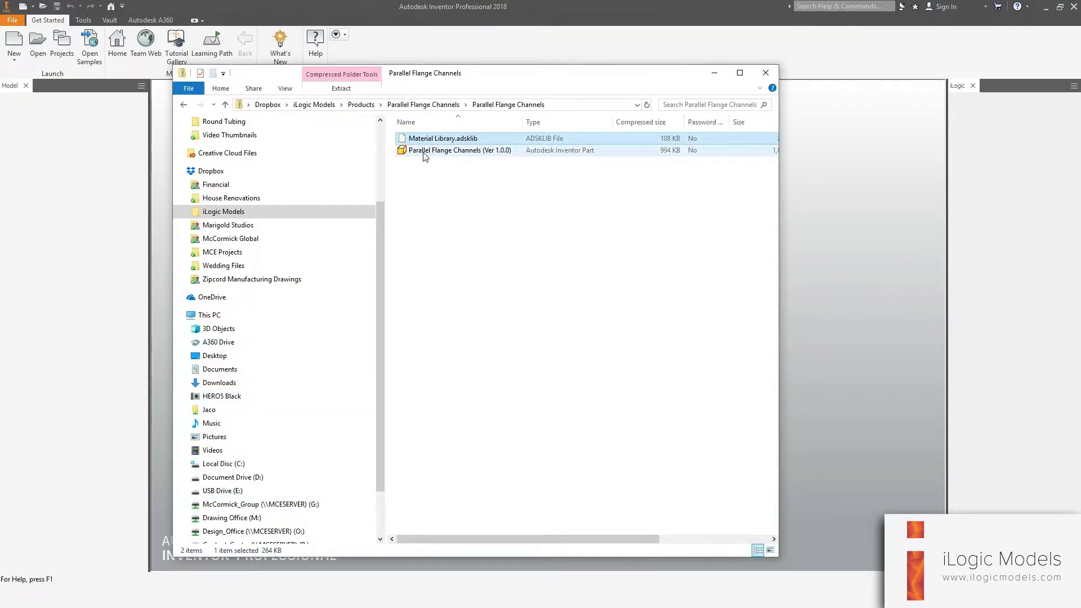
click(463, 209)
drag(443, 78, 585, 85)
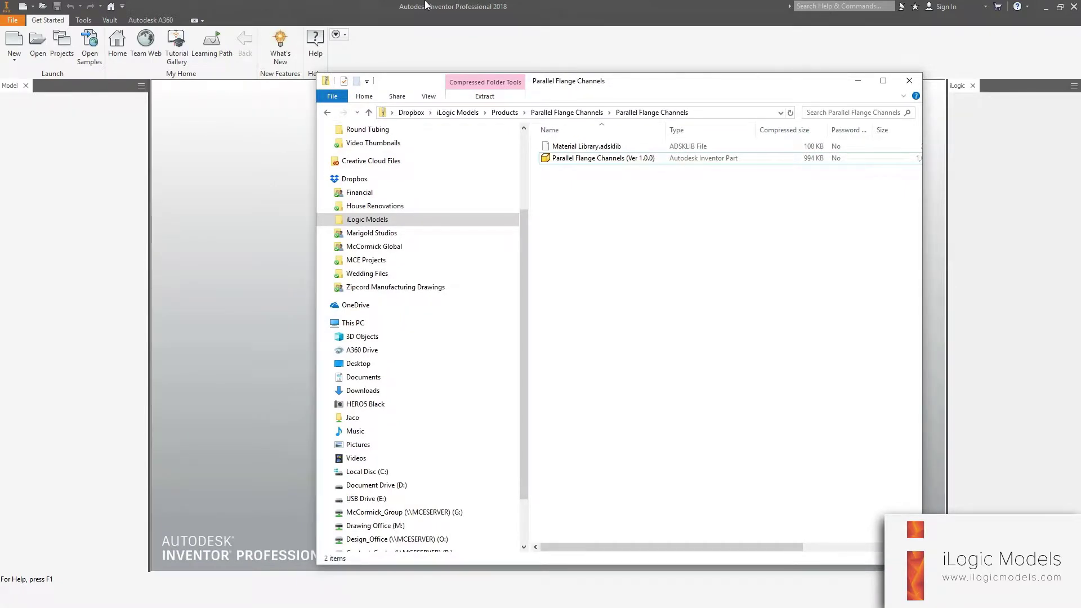
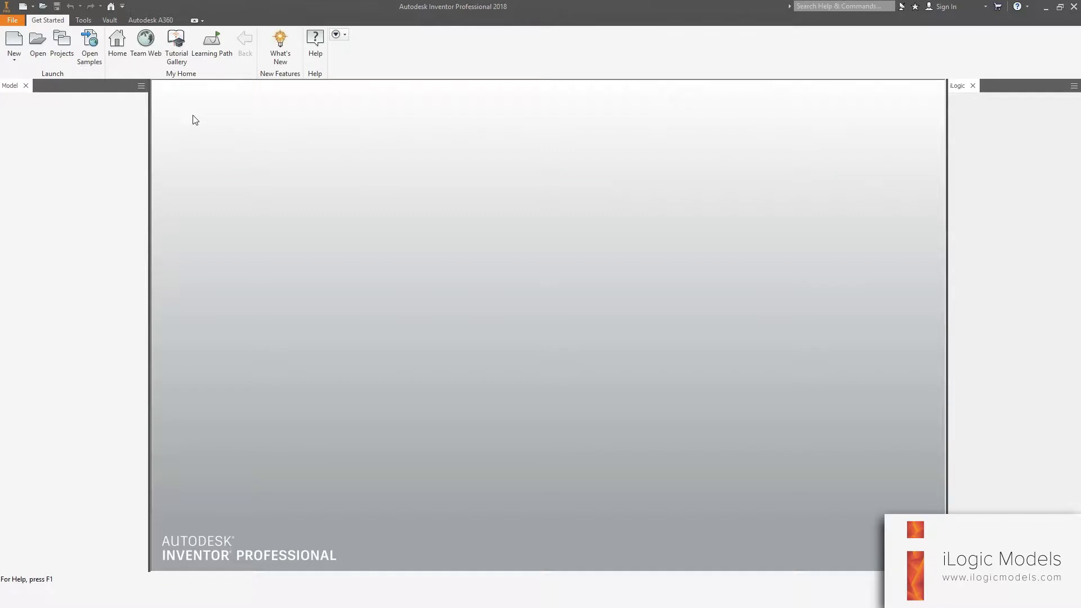
Copy the Templates folder path from the iLogic project's folder options in Inventor, and close the project settings.
click(61, 46)
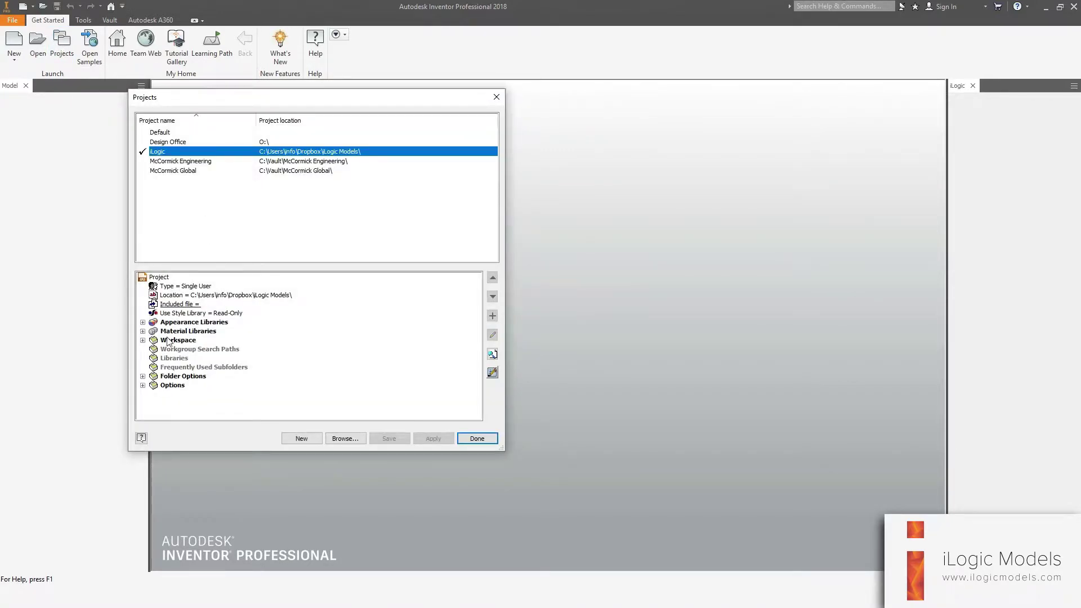
click(143, 377)
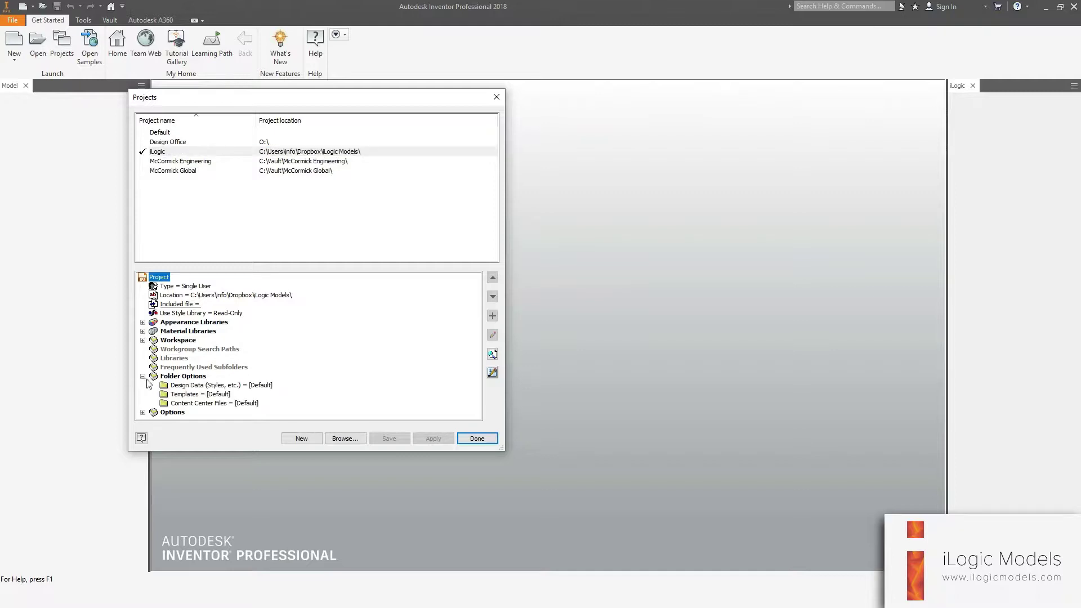
click(183, 397)
right_click(198, 396)
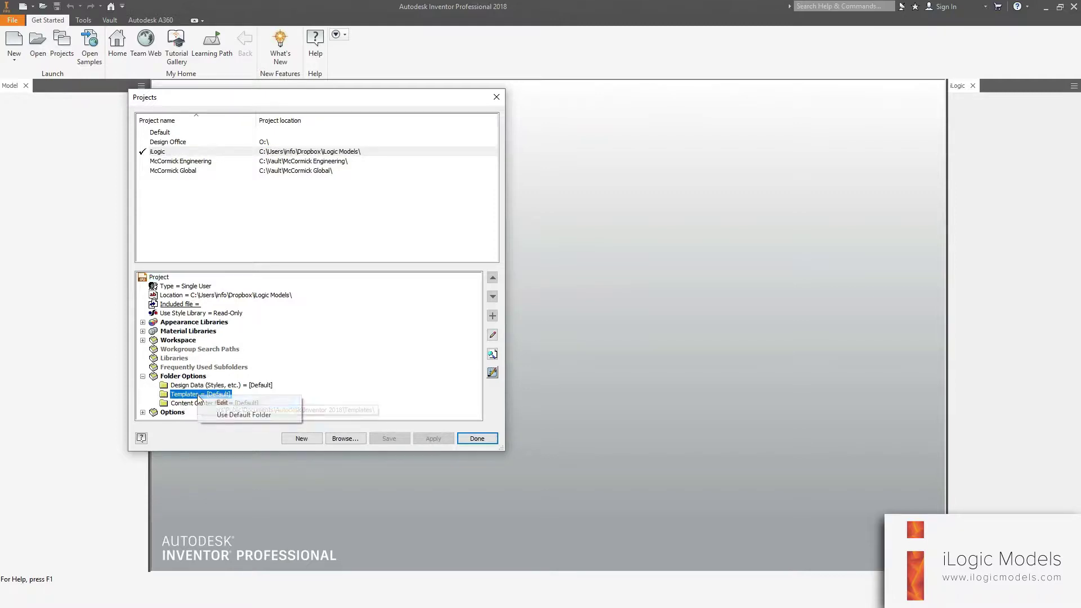
click(206, 405)
key(ctrl+c)
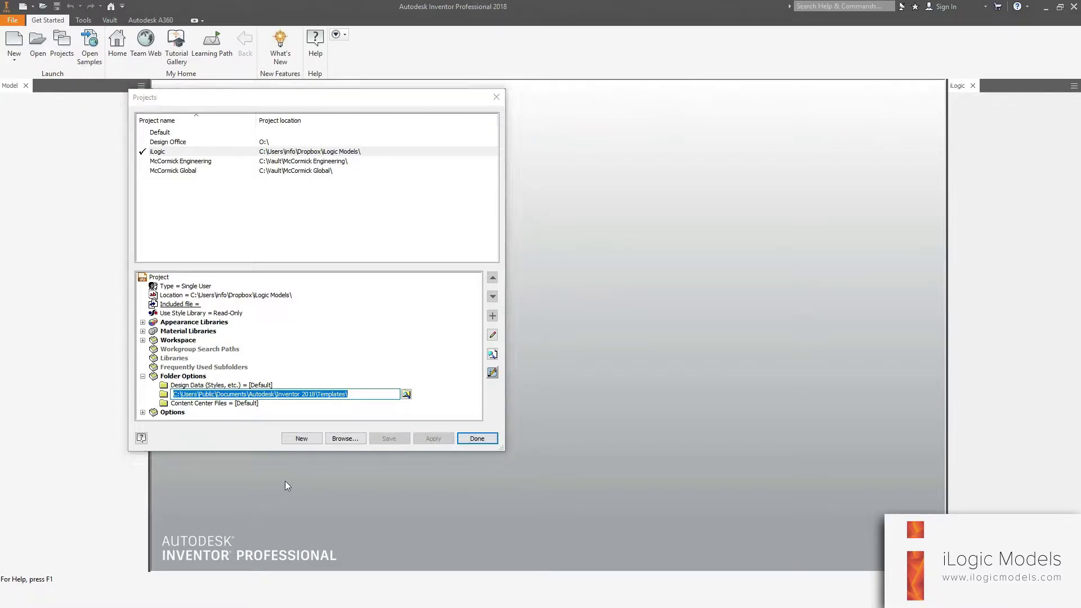
key(super)
key(Escape)
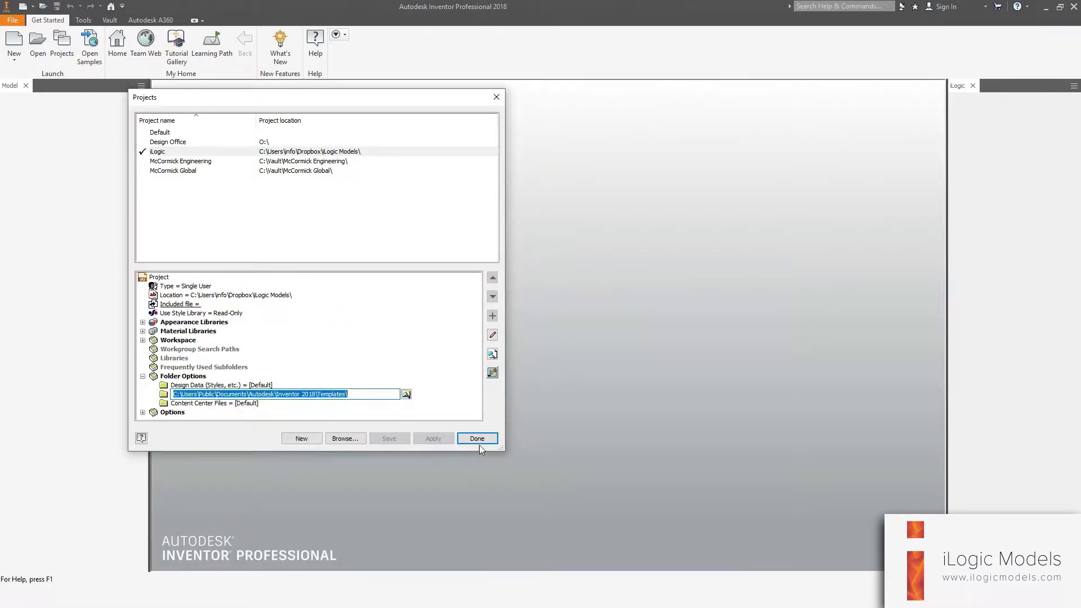
click(477, 438)
click(348, 301)
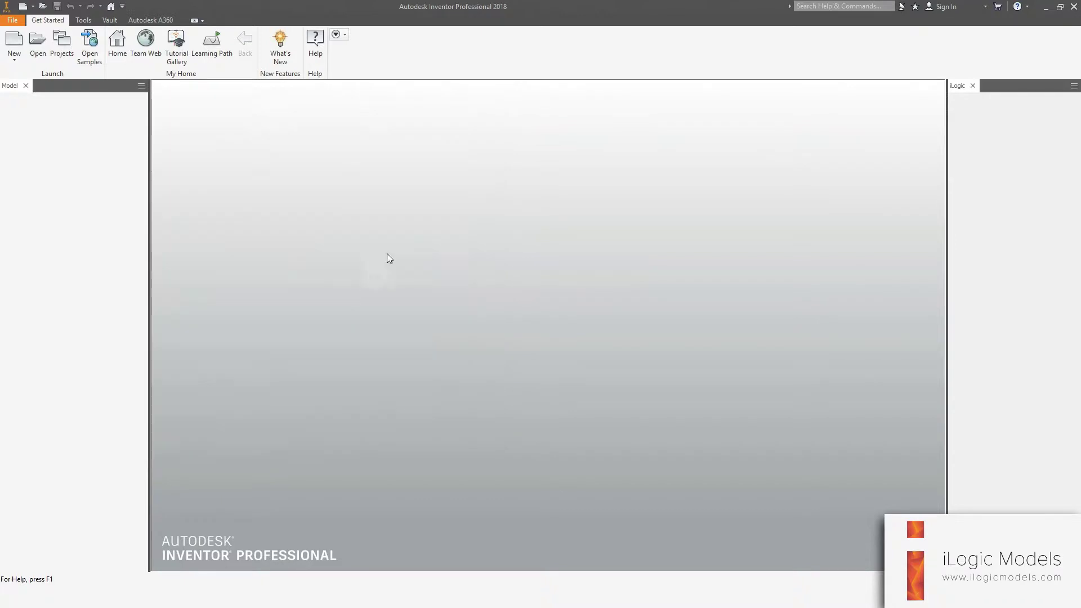
Open the copied path C:\Users\Public\Documents\Autodesk\Inventor 2018\Templates\ in a new File Explorer window.
key(super+e)
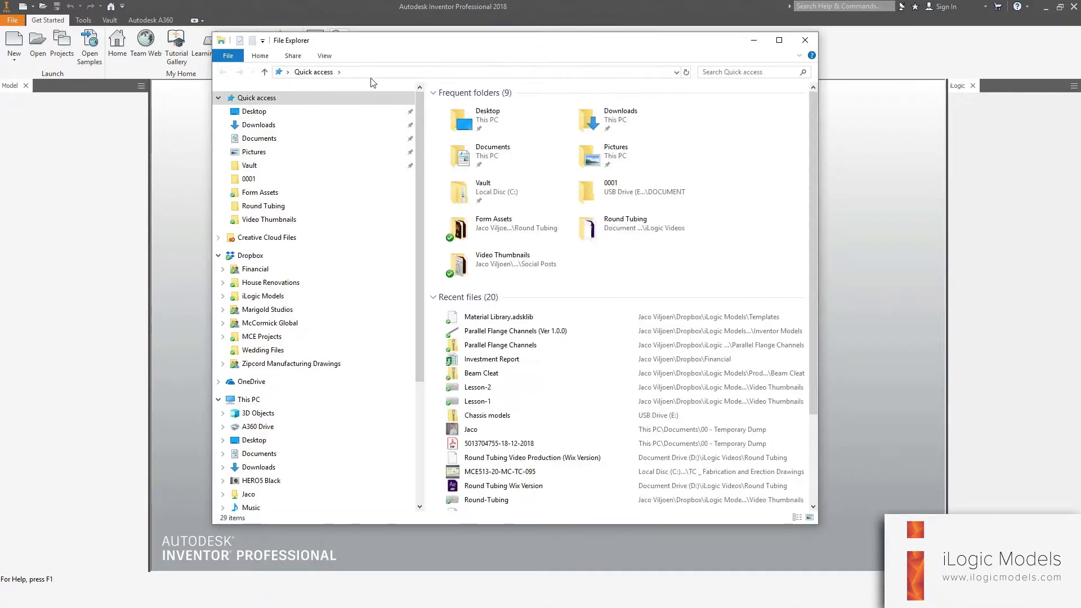
click(370, 77)
key(ctrl+v)
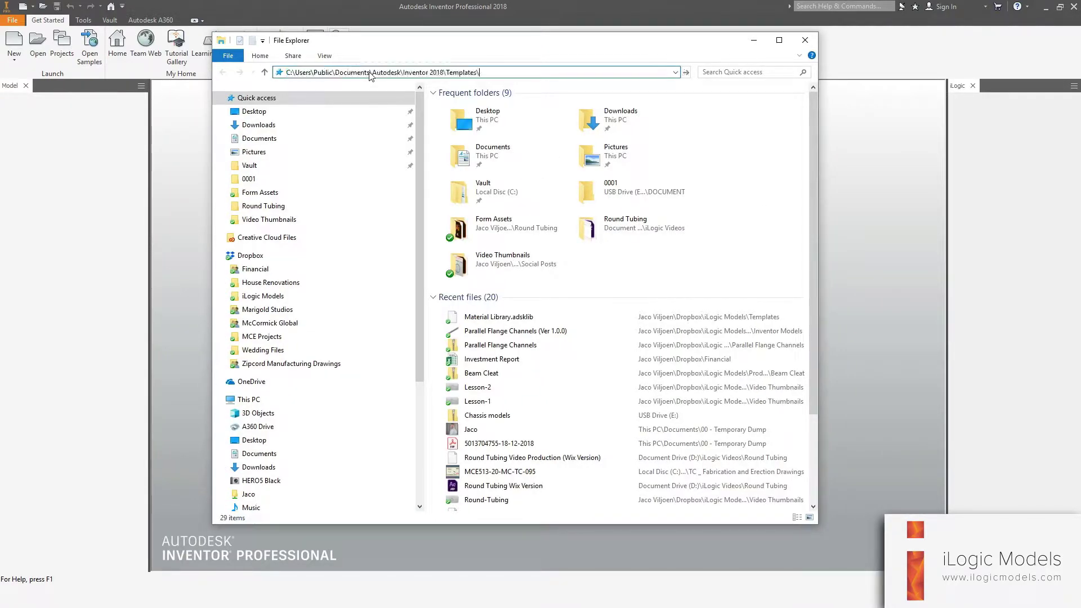
key(Return)
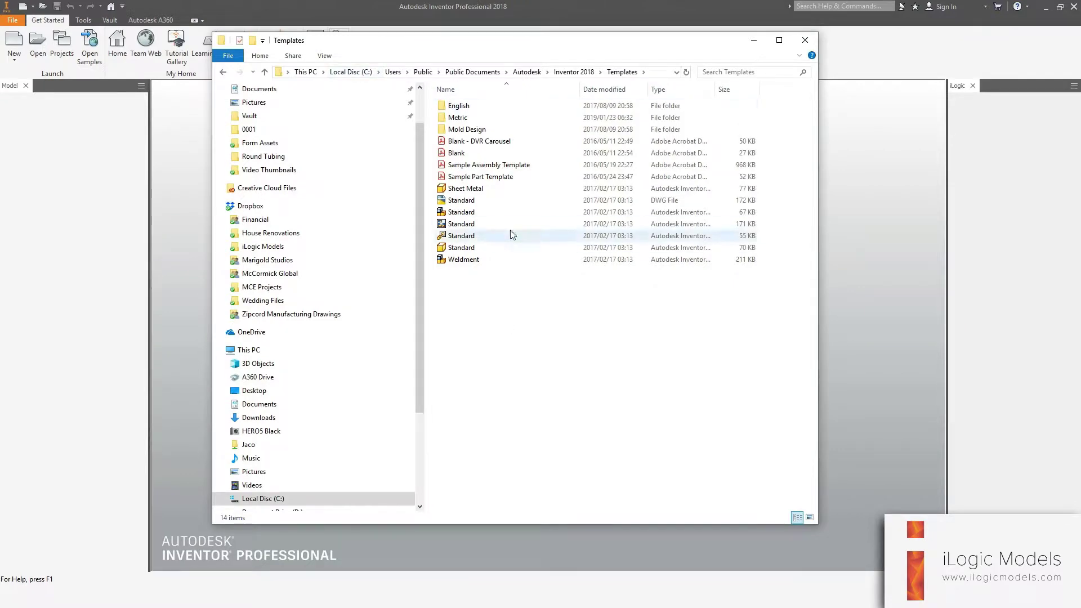
drag(463, 40, 478, 62)
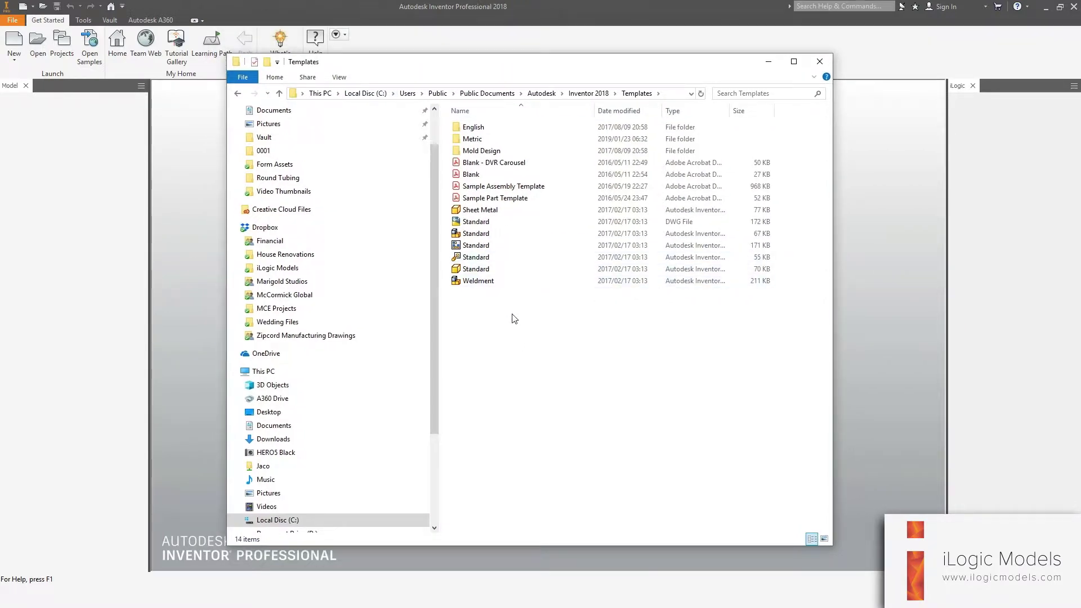
Create a folder named "Ilogic Models" inside the Inventor 2018 Templates folder.
click(267, 63)
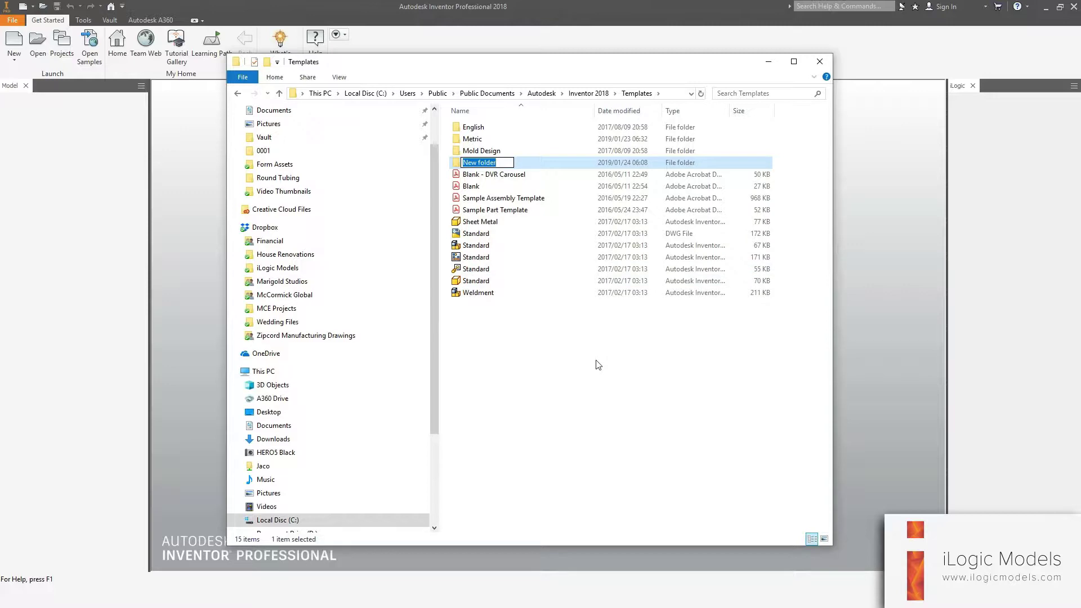
text(Ilogic Models)
key(Return)
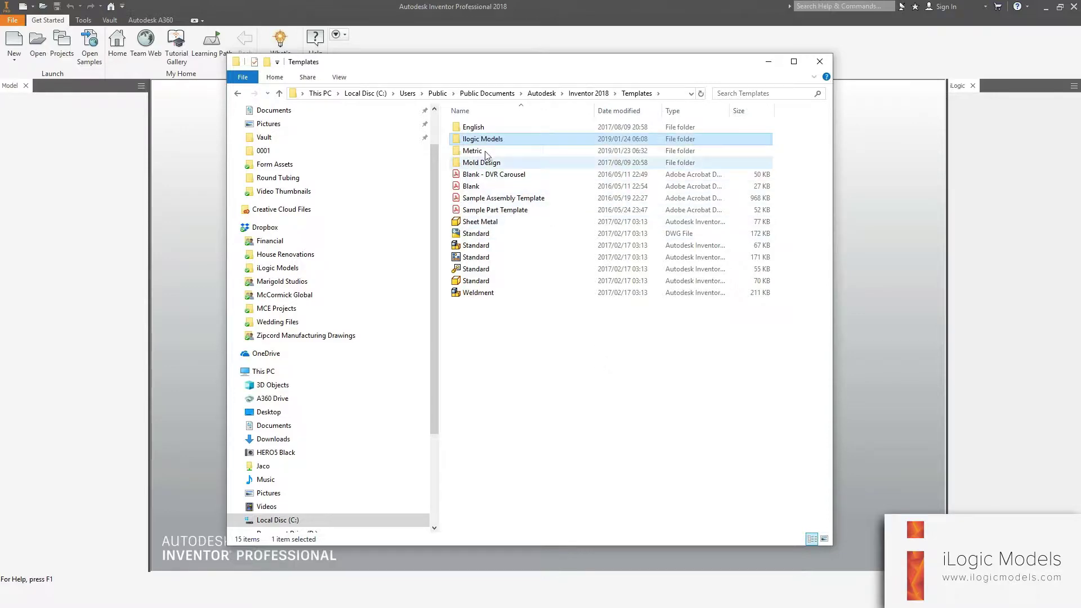
Copy Material Library.adsklib and the Parallel Flange Channels (Ver 1.0.0) part from the compressed folder into the Ilogic Models templates folder.
double_click(480, 140)
mouse_move(121, 597)
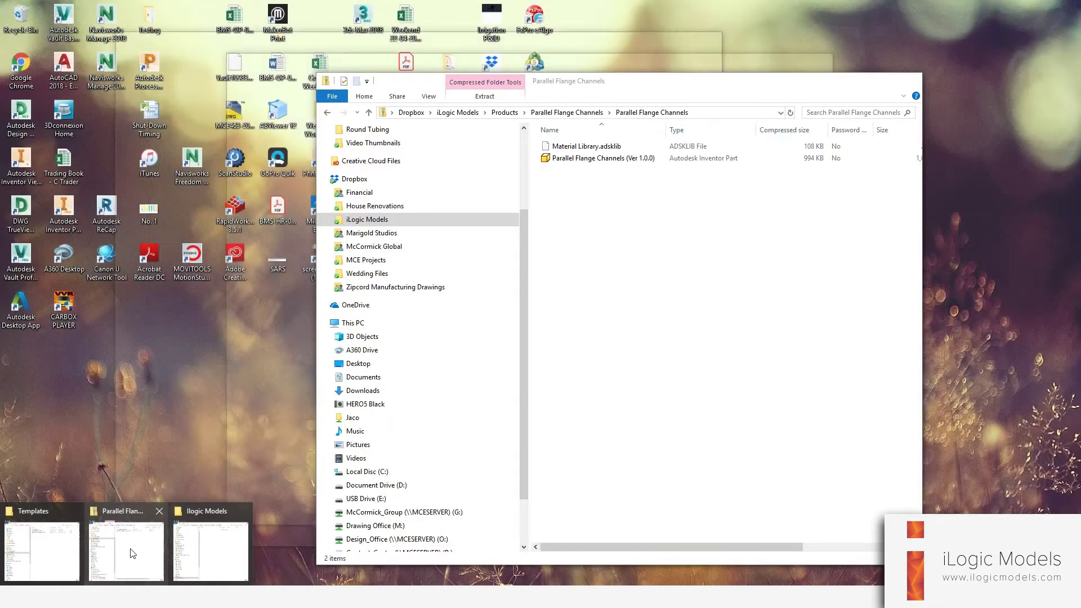
click(126, 535)
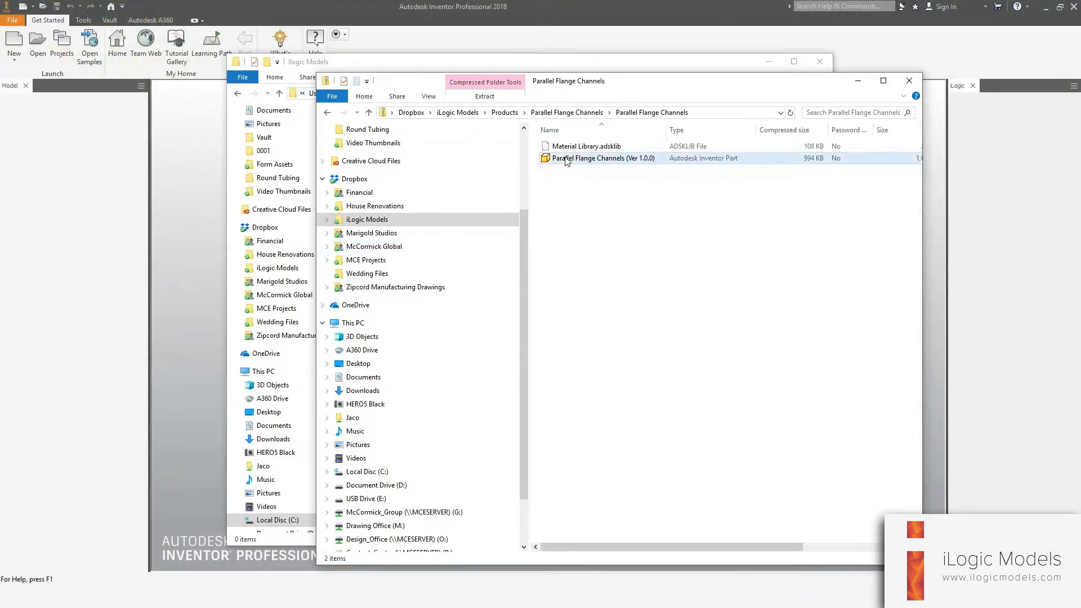
drag(588, 200, 562, 144)
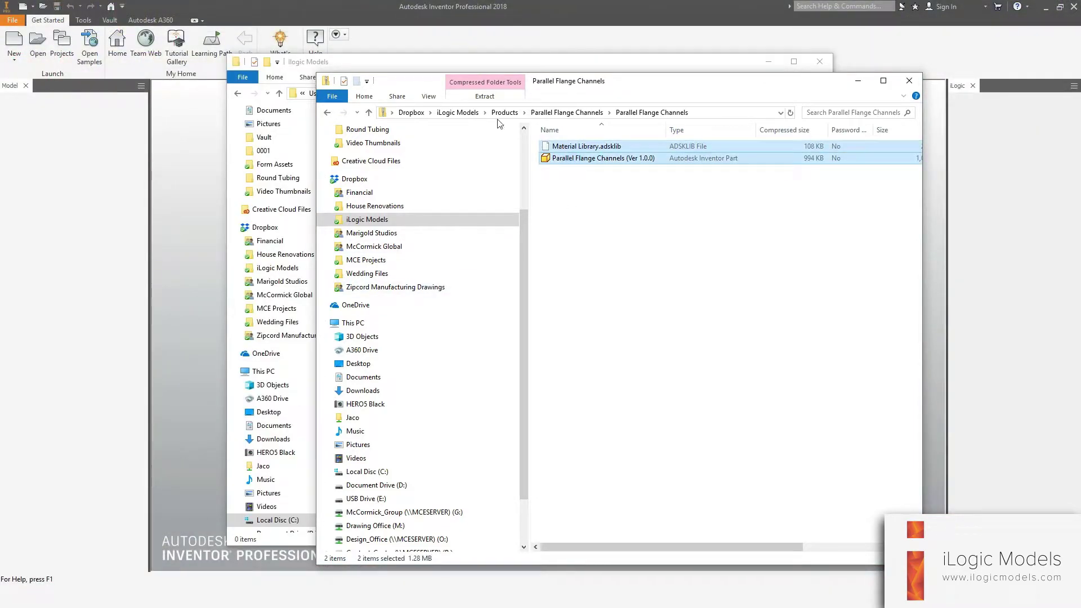
click(499, 63)
key(ctrl+v)
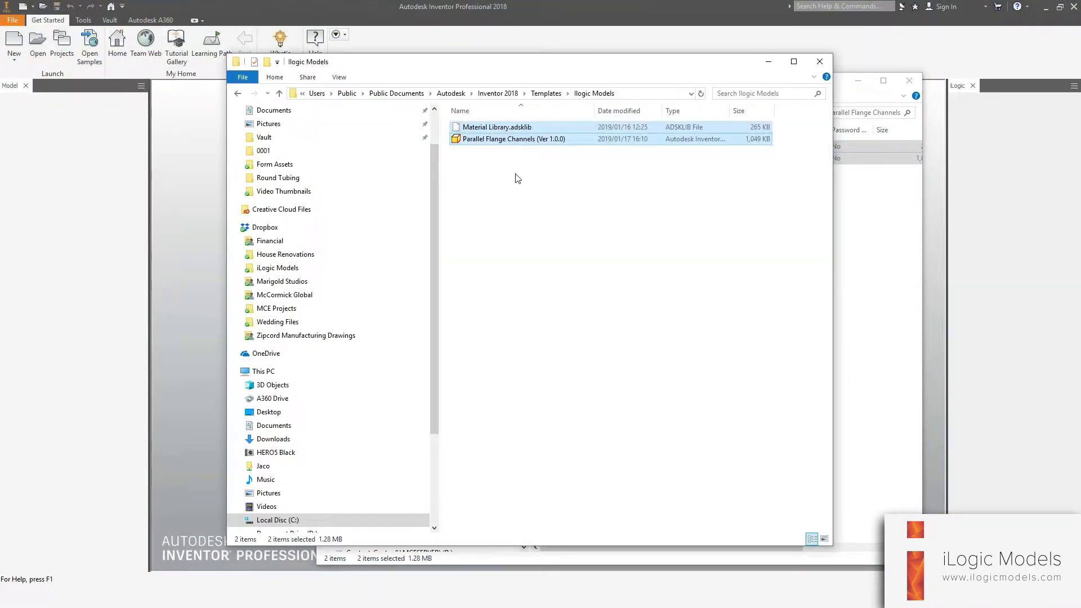
In Inventor, create a new part from the Parallel Flange Channels (Ver 1.0.0).ipt template in Ilogic Models and show its home view.
click(465, 5)
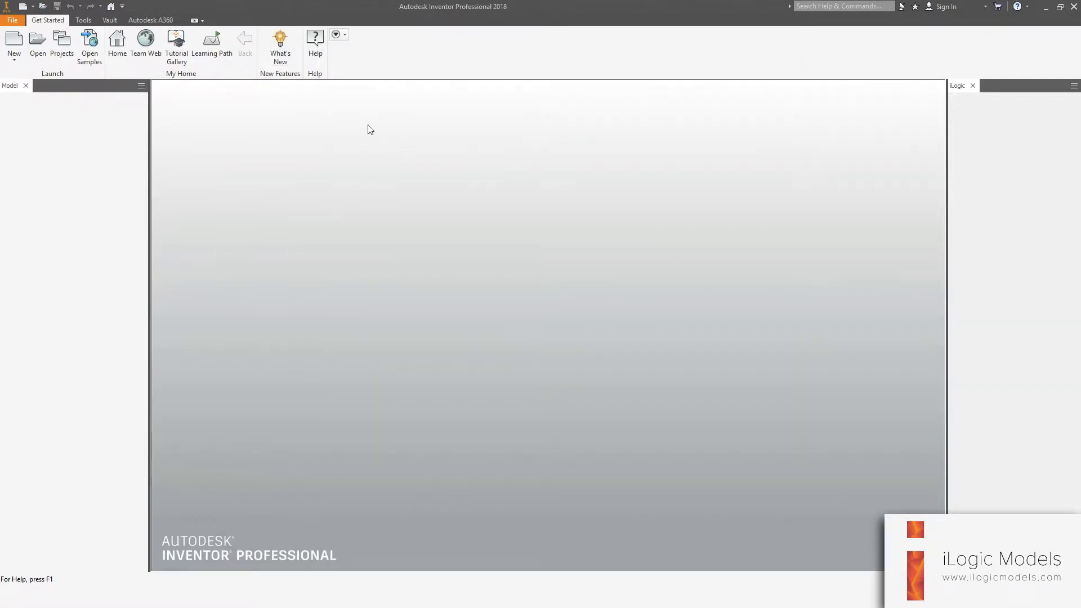
click(13, 44)
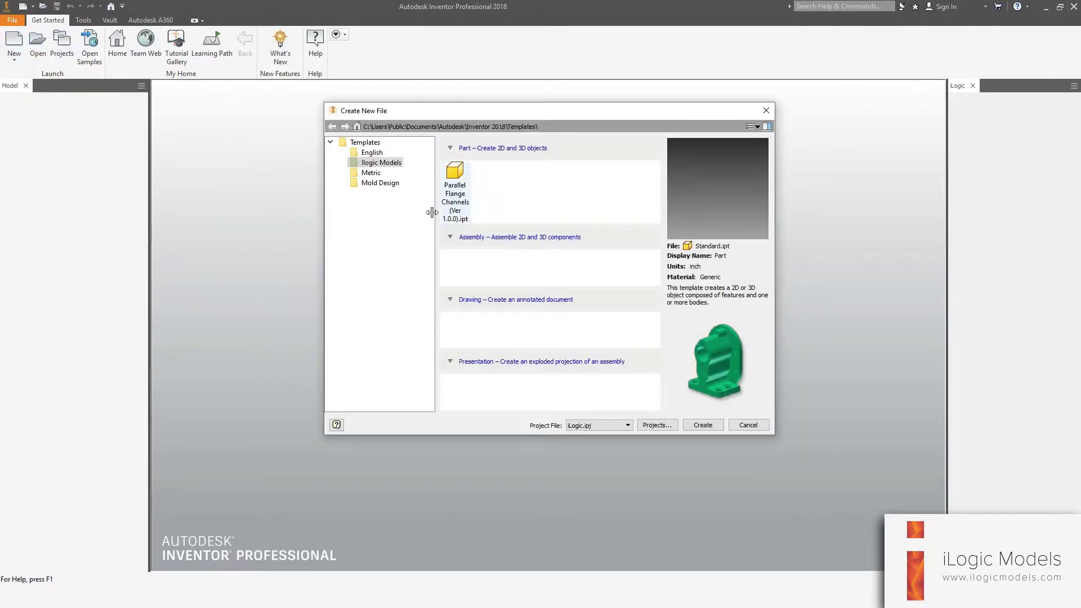
click(369, 164)
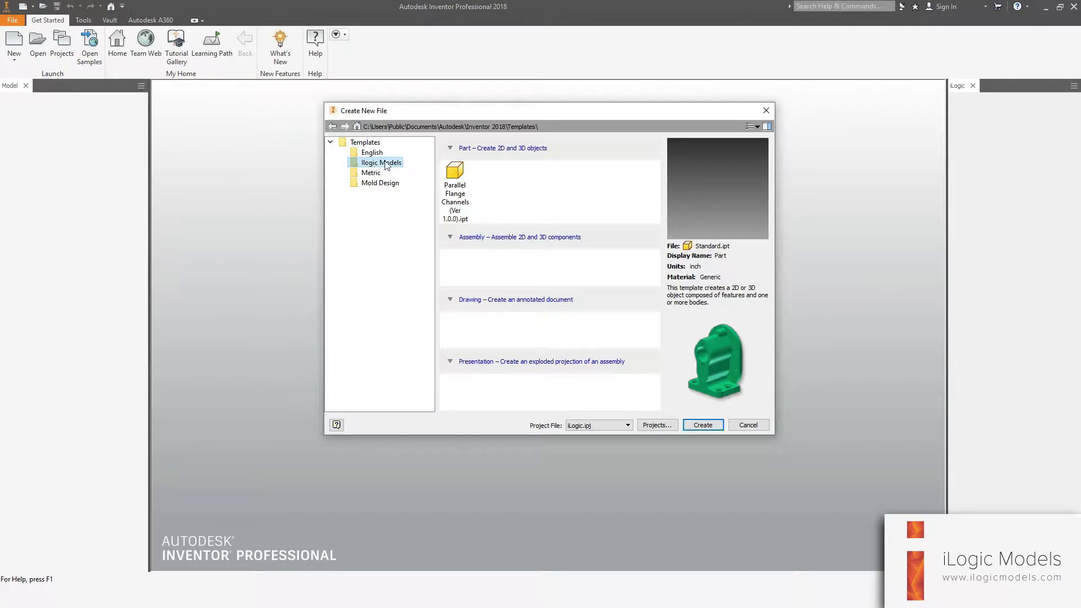
click(459, 170)
click(701, 426)
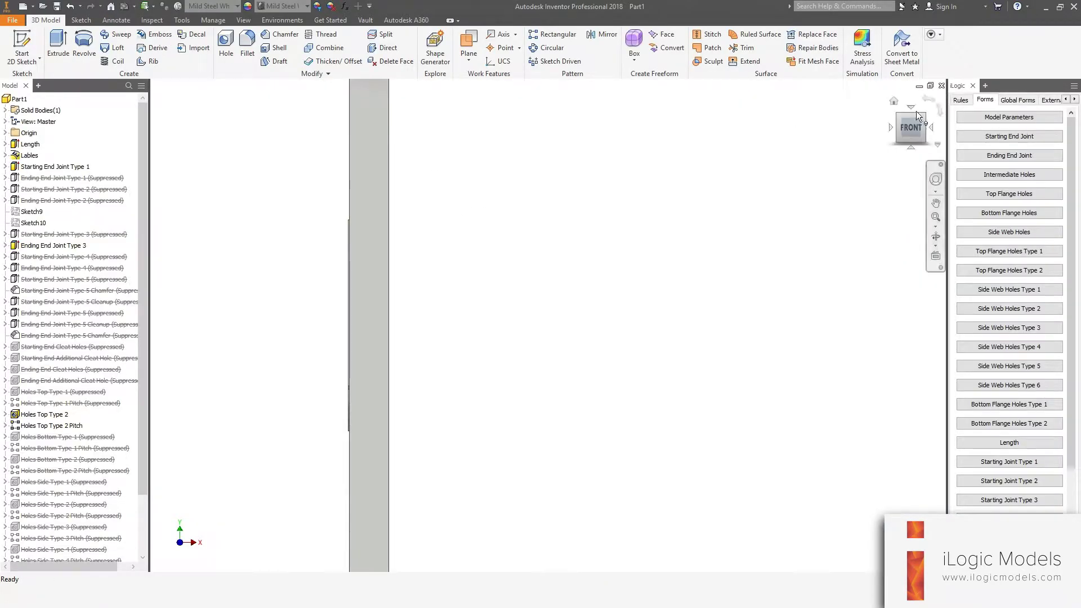
click(894, 102)
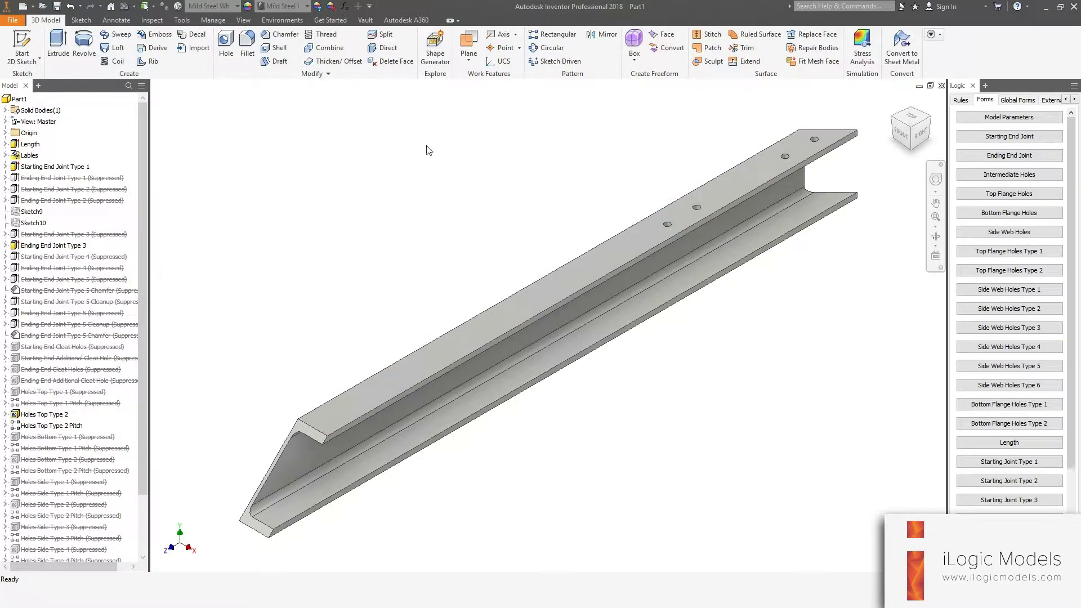
click(56, 7)
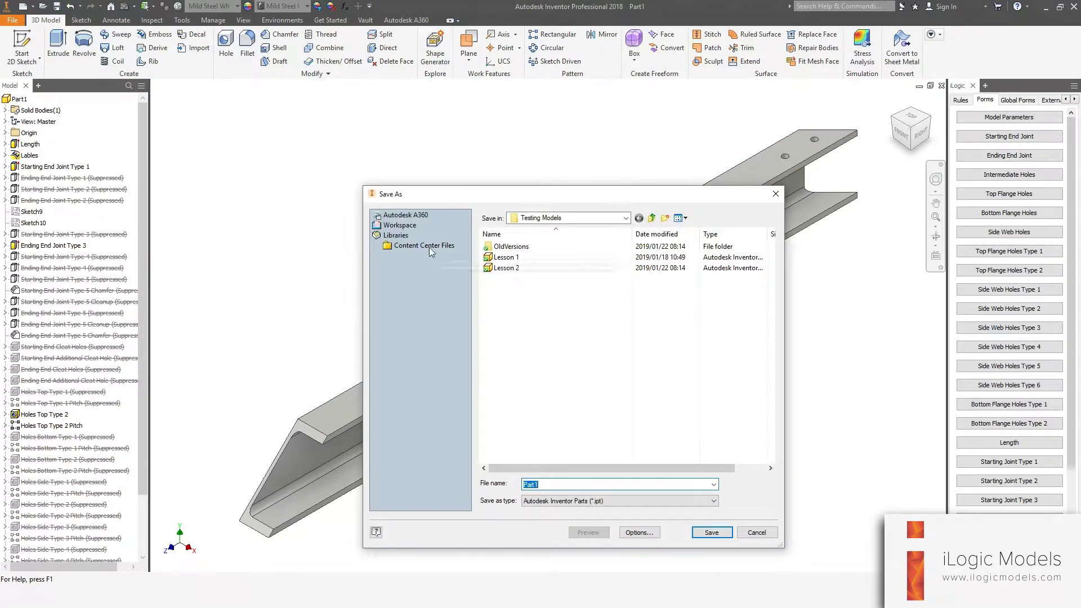
click(400, 215)
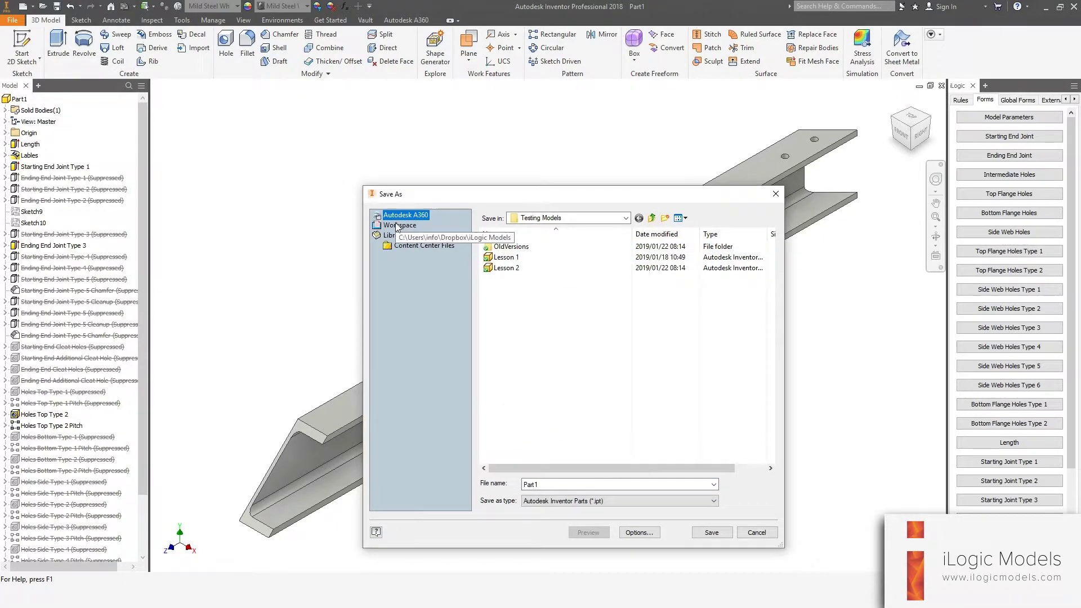
click(399, 225)
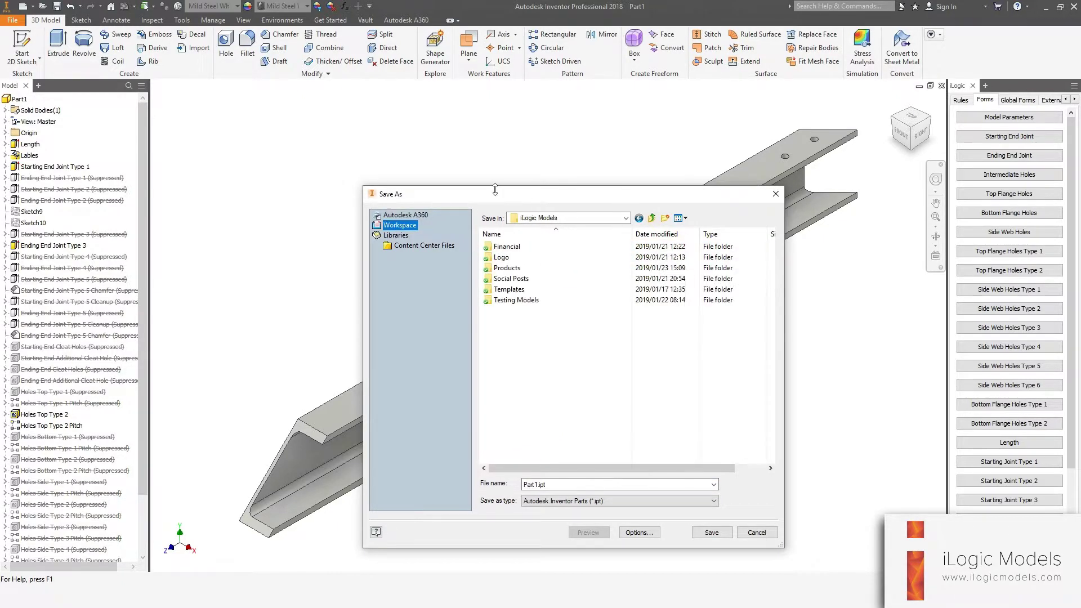
click(776, 193)
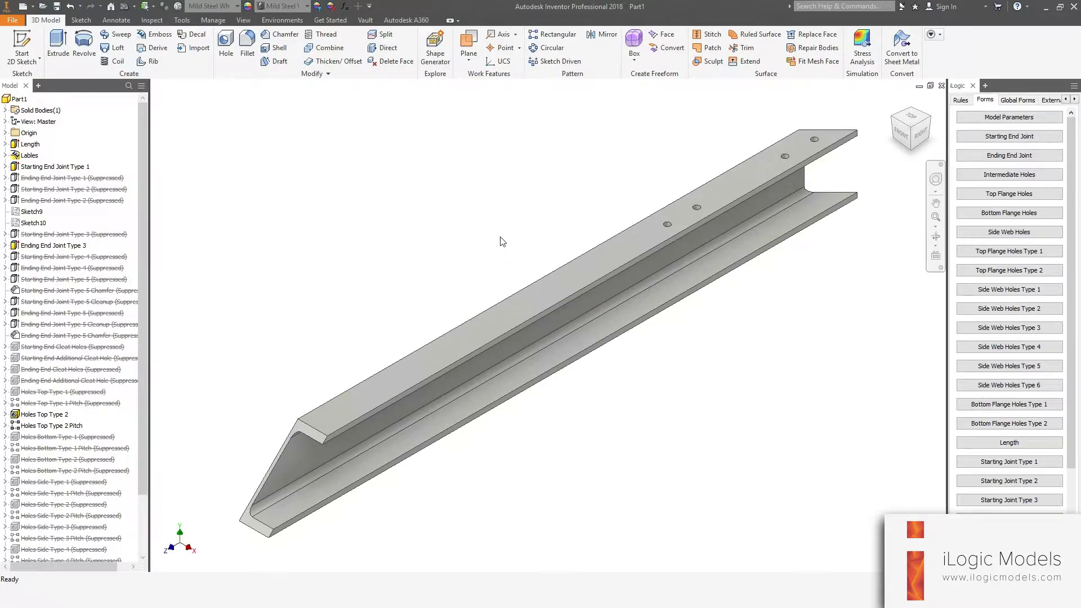
Set the channel's designation to 180 x 70 PFC in the iLogic Model Parameters form.
click(980, 101)
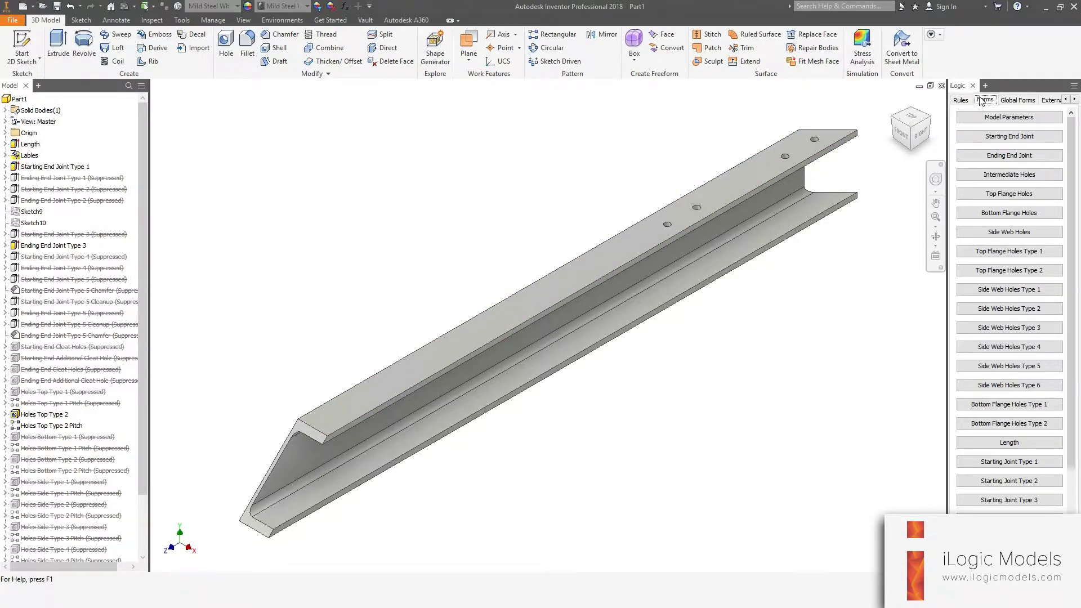
click(998, 119)
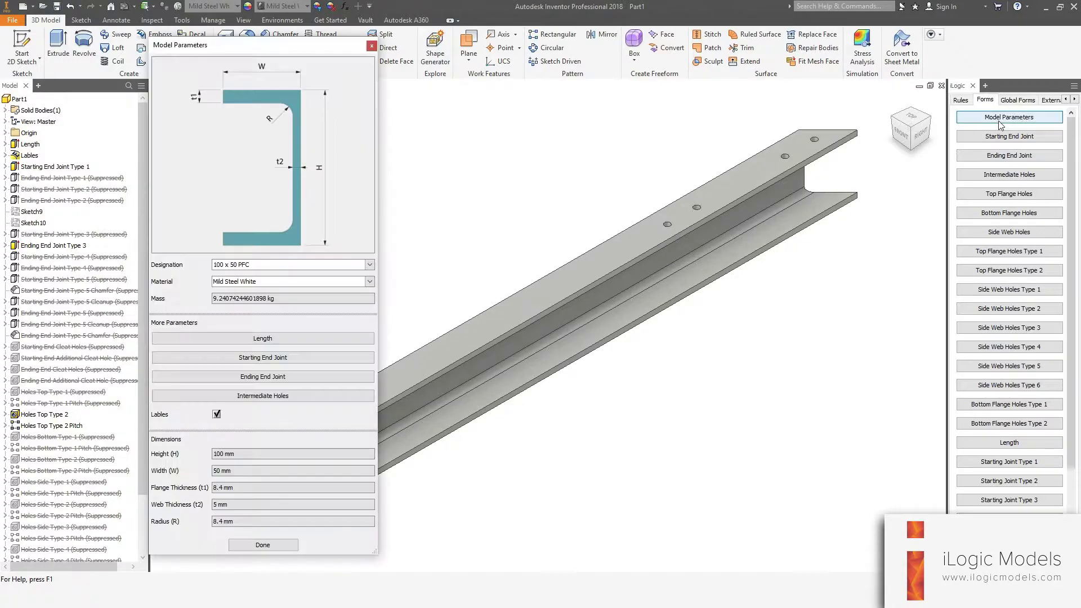
drag(267, 50, 419, 41)
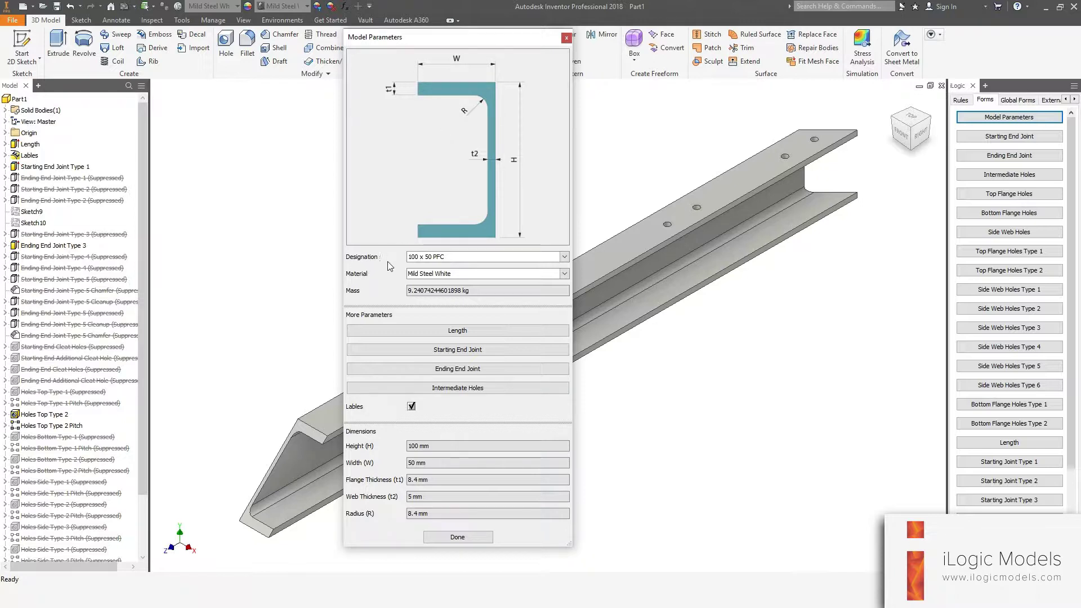
click(419, 257)
scroll(439, 304, down, 2)
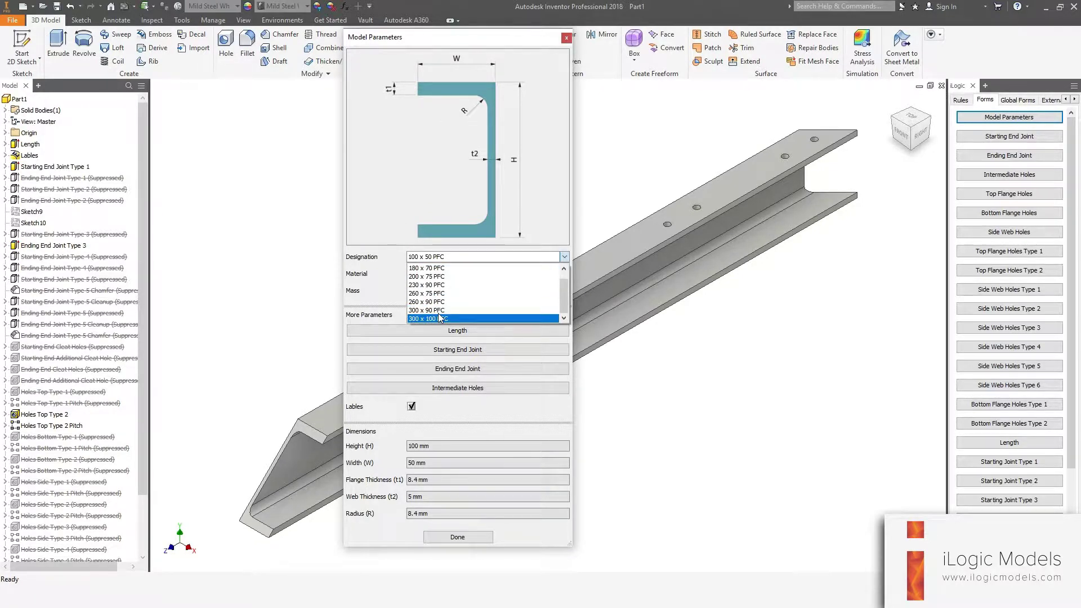
scroll(434, 298, up, 1)
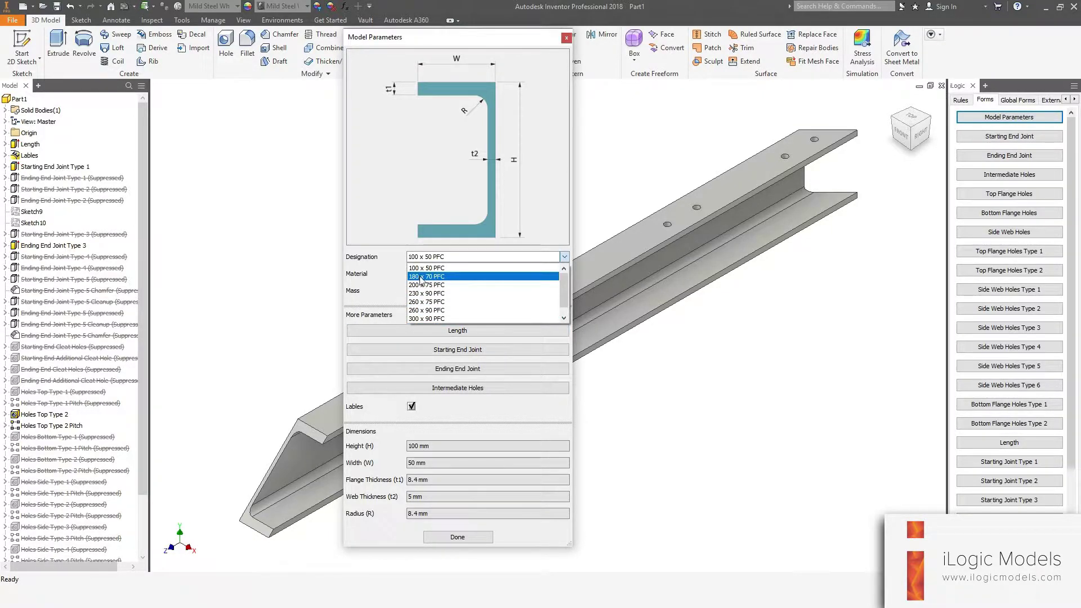
click(421, 276)
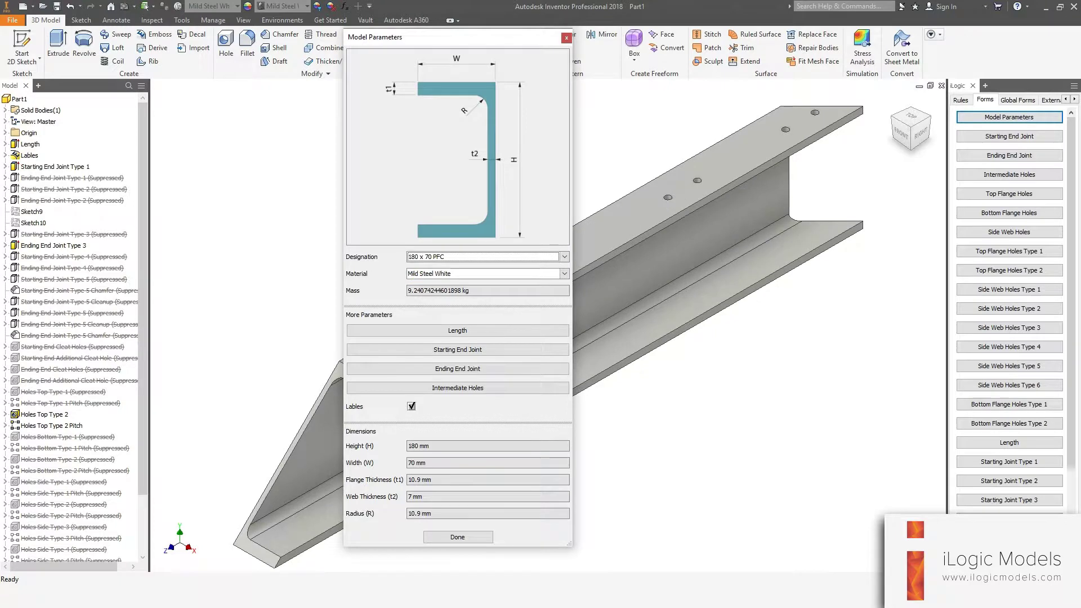
Set the channel's material to Mild Steel Yellow and close the Model Parameters form.
click(483, 274)
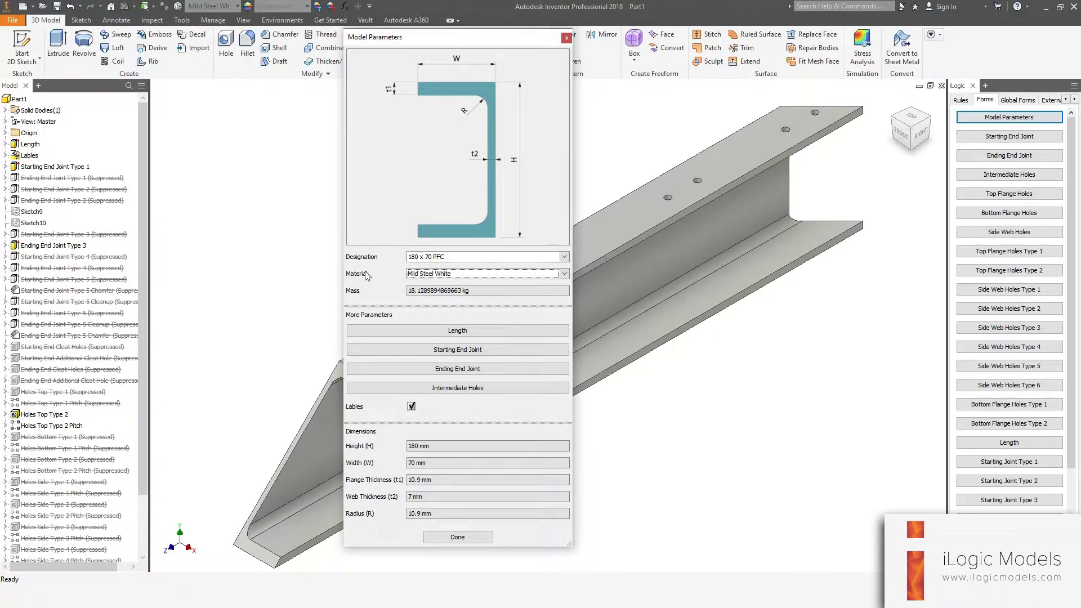
click(432, 276)
click(442, 306)
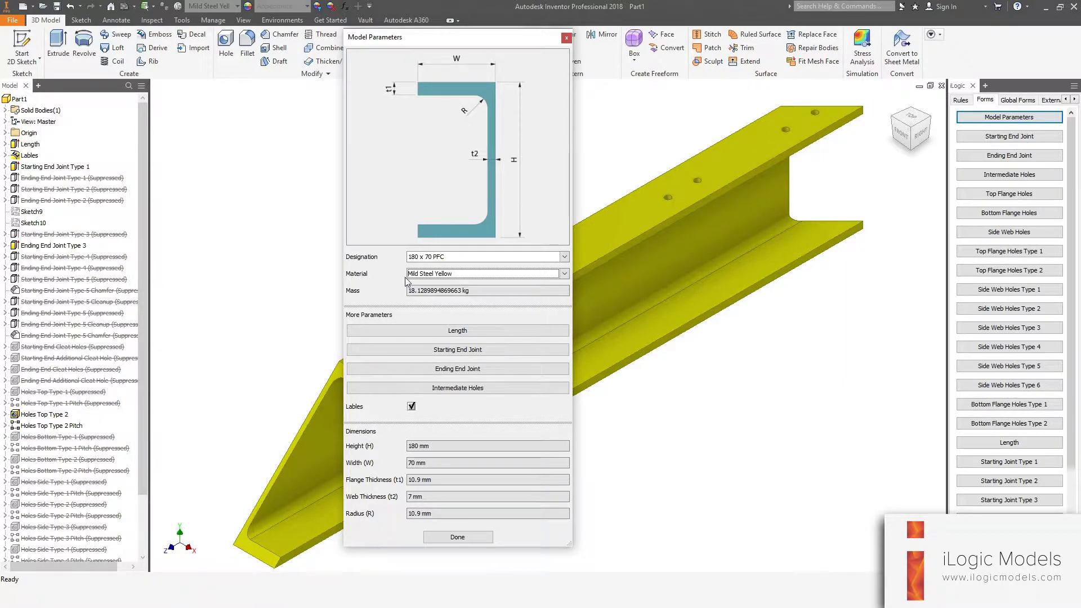
click(404, 277)
click(403, 285)
click(457, 537)
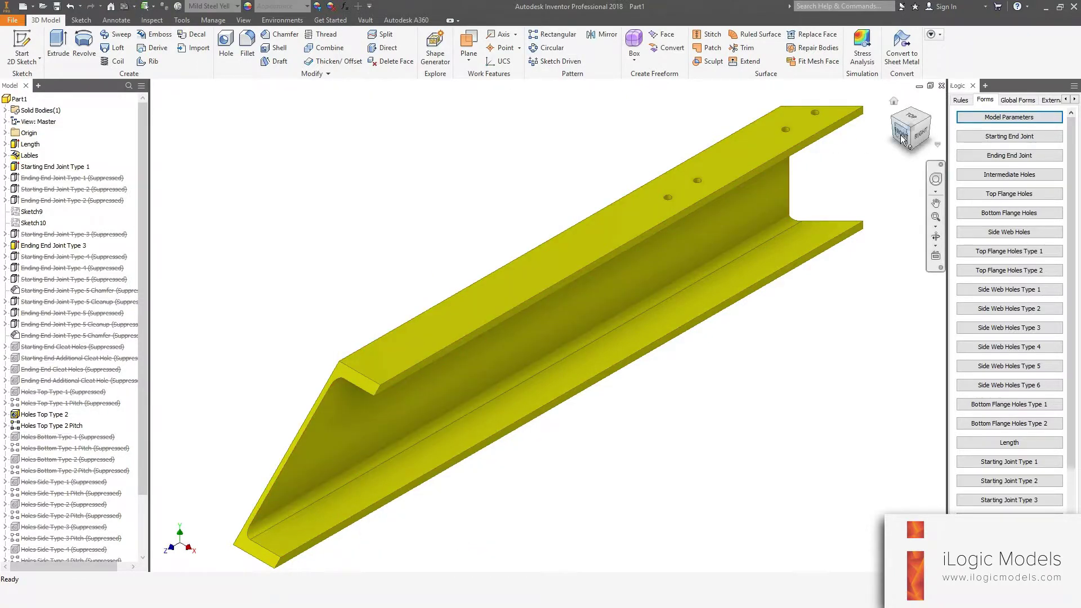
Try adding a copy of the "S355JR White" line to the list in the Material List rule, and close the rule without saving.
click(960, 102)
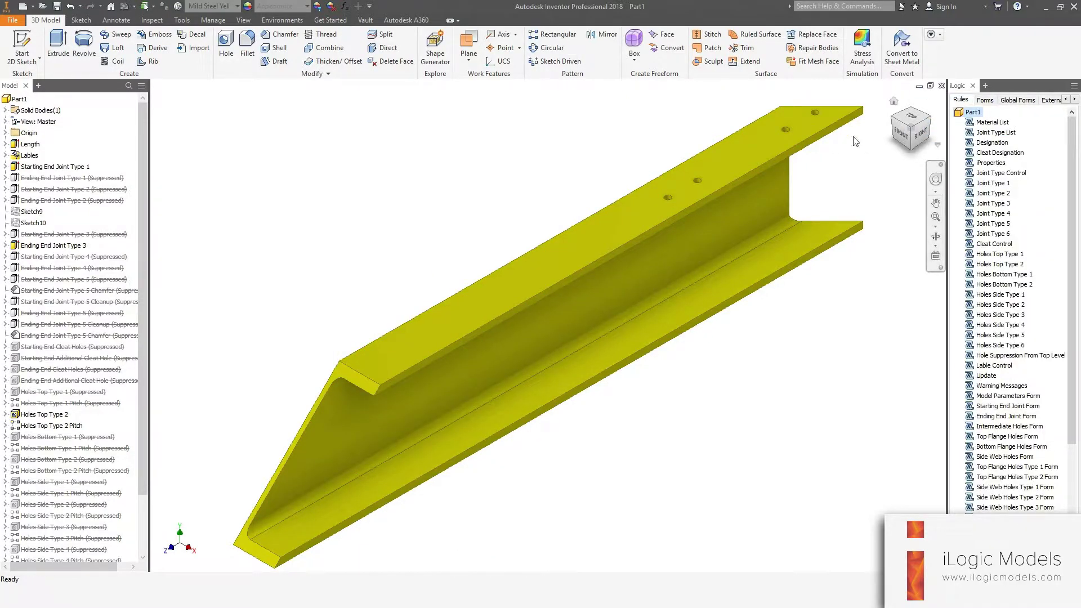
right_click(971, 125)
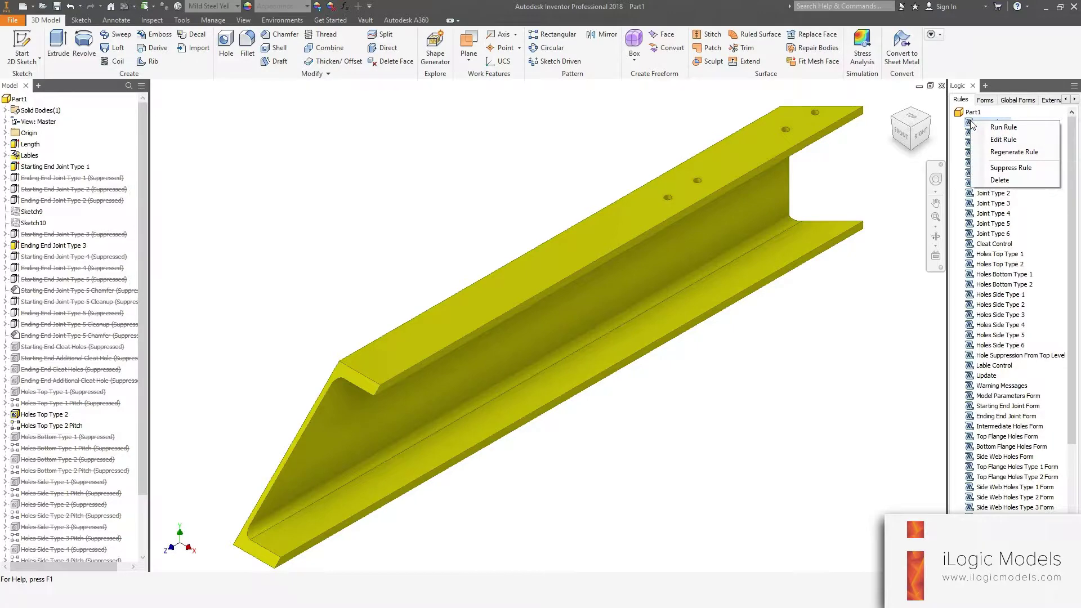
click(992, 142)
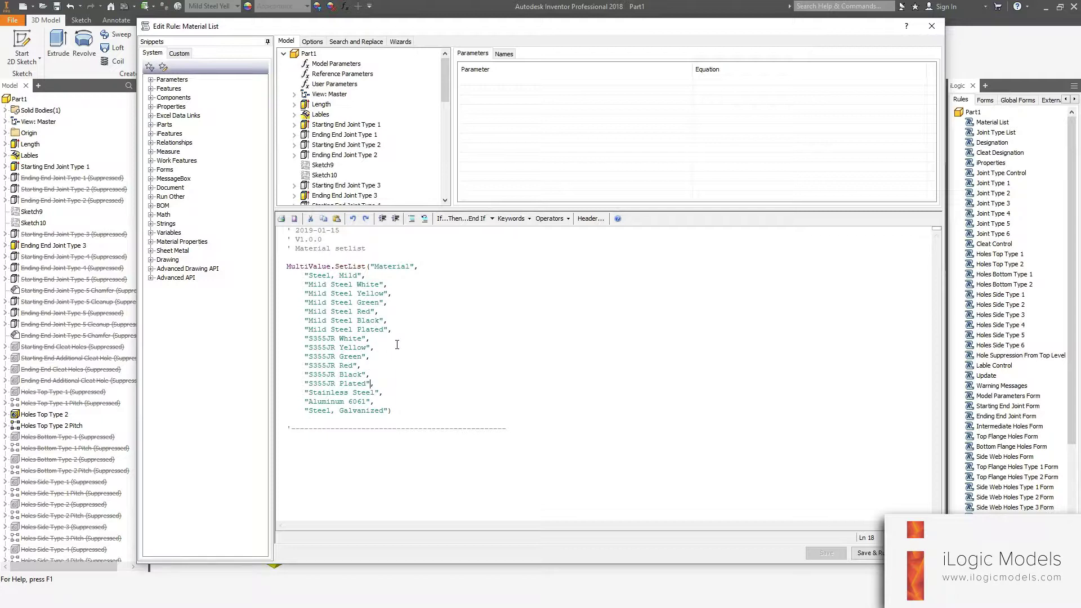
drag(371, 338, 300, 341)
key(ctrl+c)
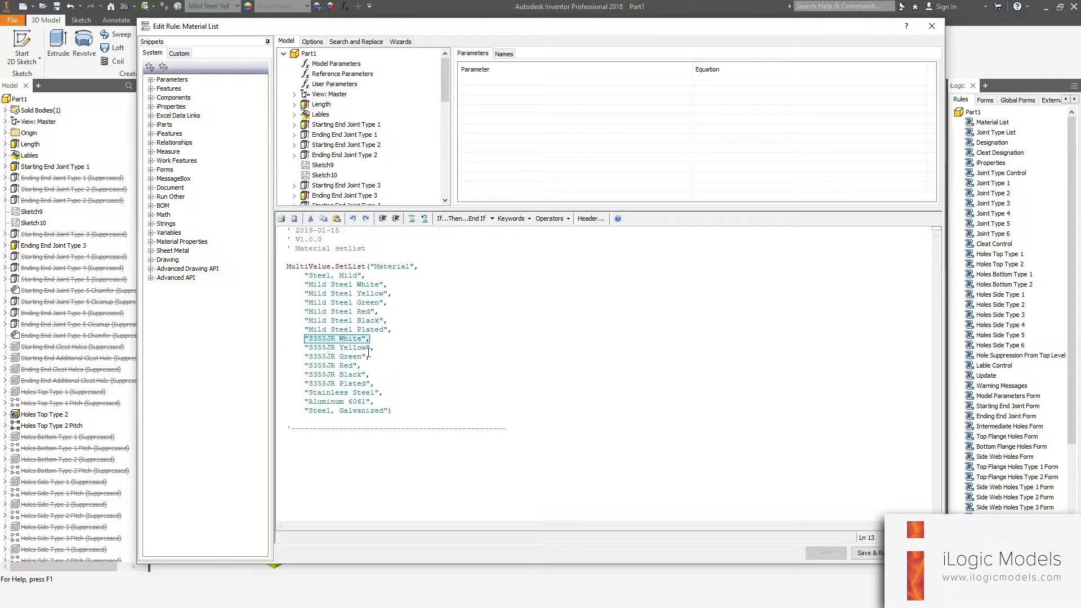
click(388, 337)
key(Return)
key(ctrl+v)
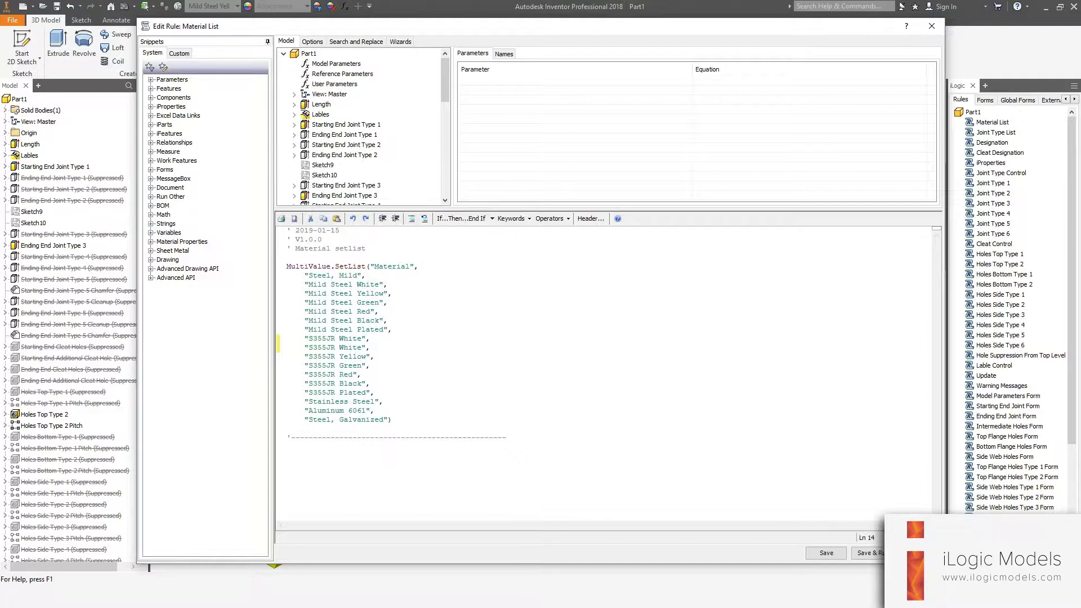
key(Escape)
click(505, 324)
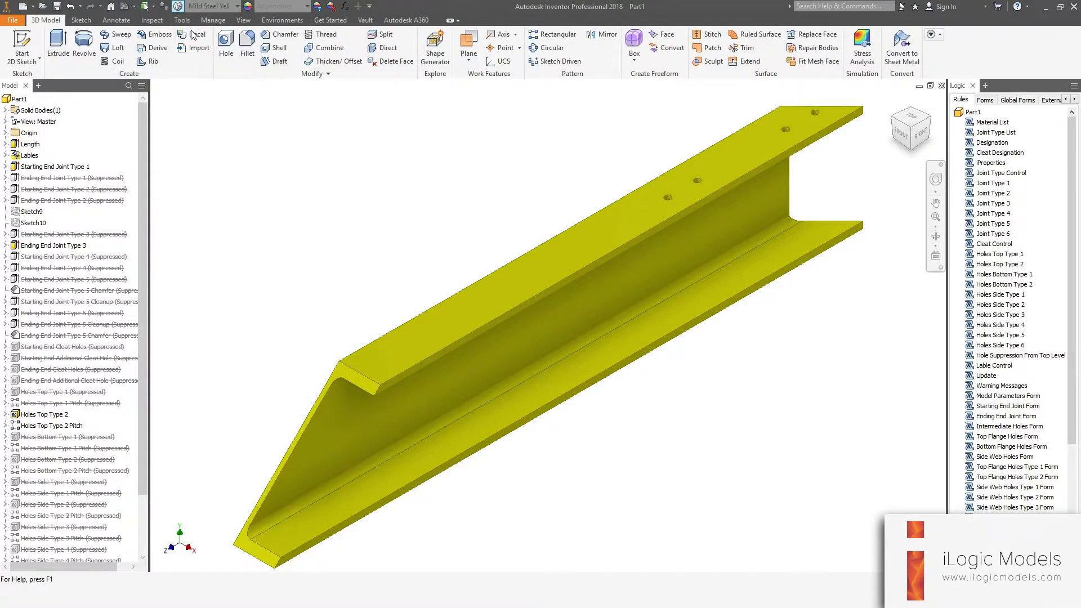
Duplicate the S355JR Plated document material and apply the copy to the channel part.
click(178, 6)
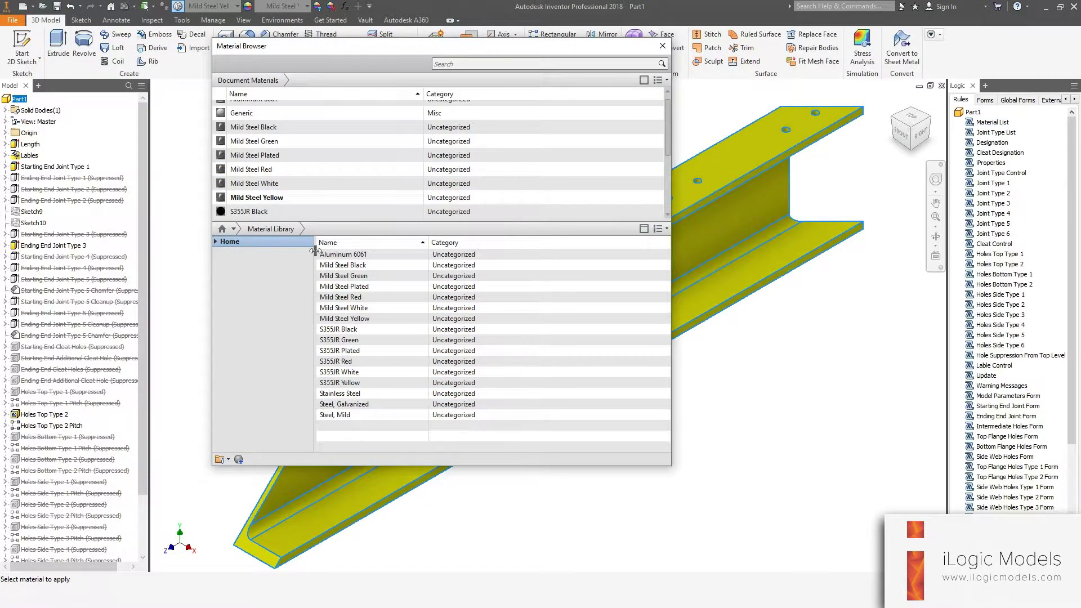
click(255, 156)
scroll(265, 203, down, 1)
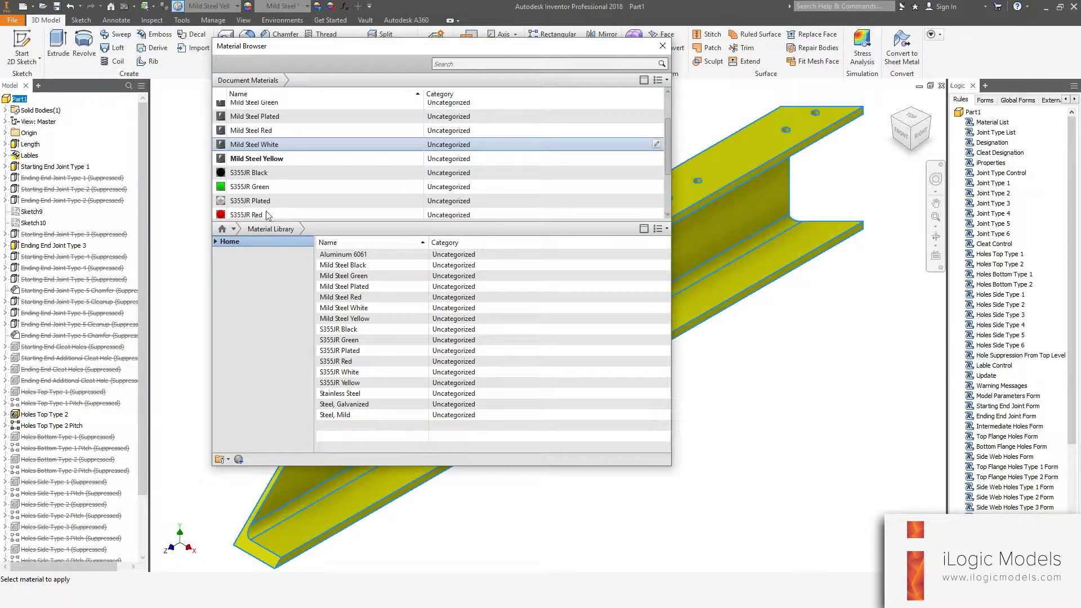
scroll(263, 135, down, 2)
right_click(263, 132)
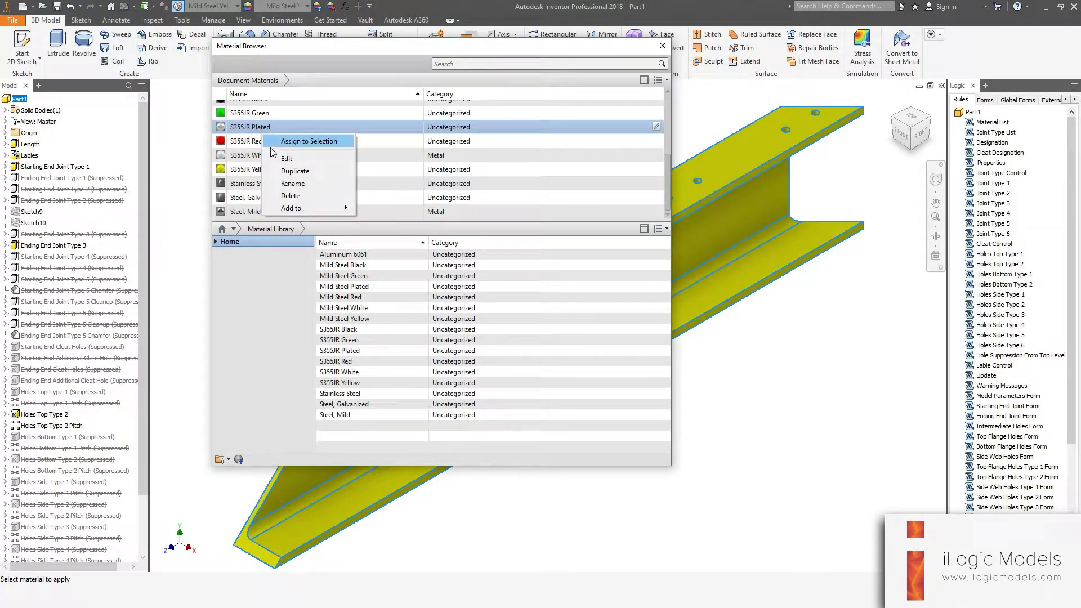
click(295, 167)
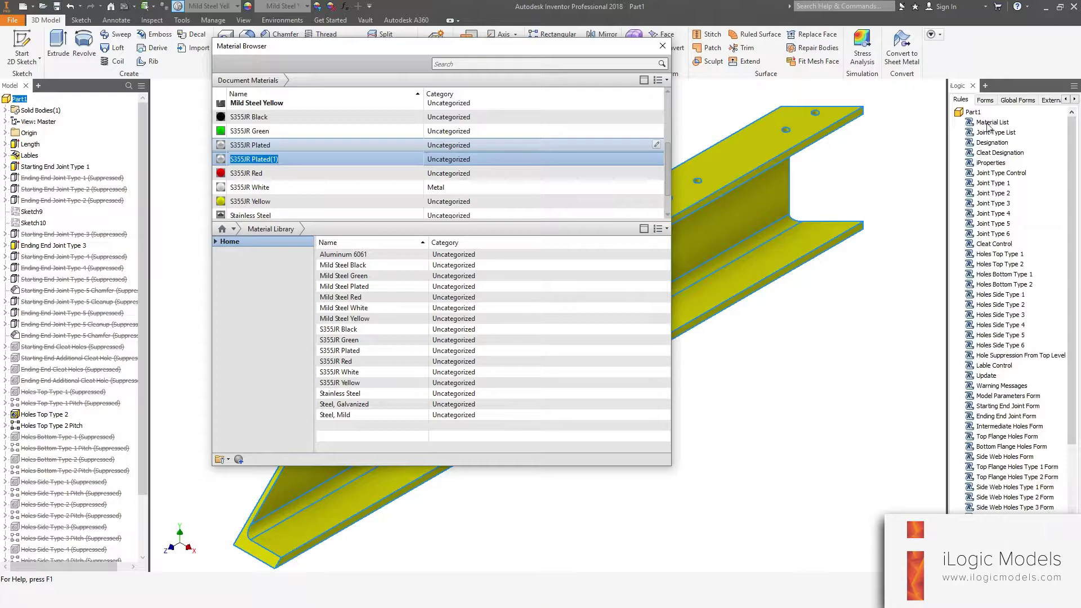
key(Return)
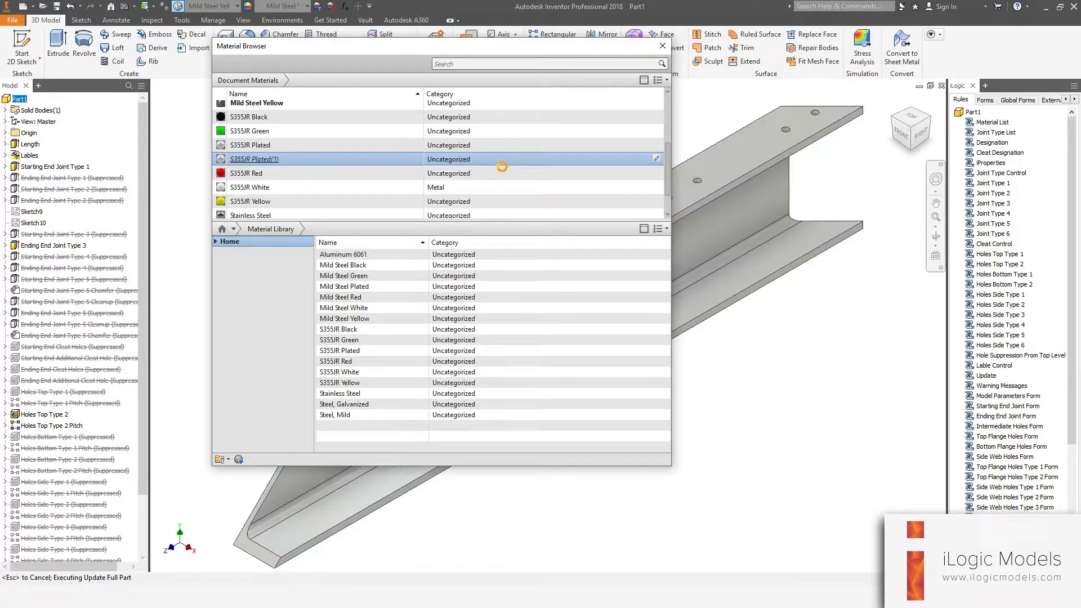
Review the identity, appearance and physical properties of the duplicated S355JR Plated material without changing them, and close the Material Browser.
click(657, 159)
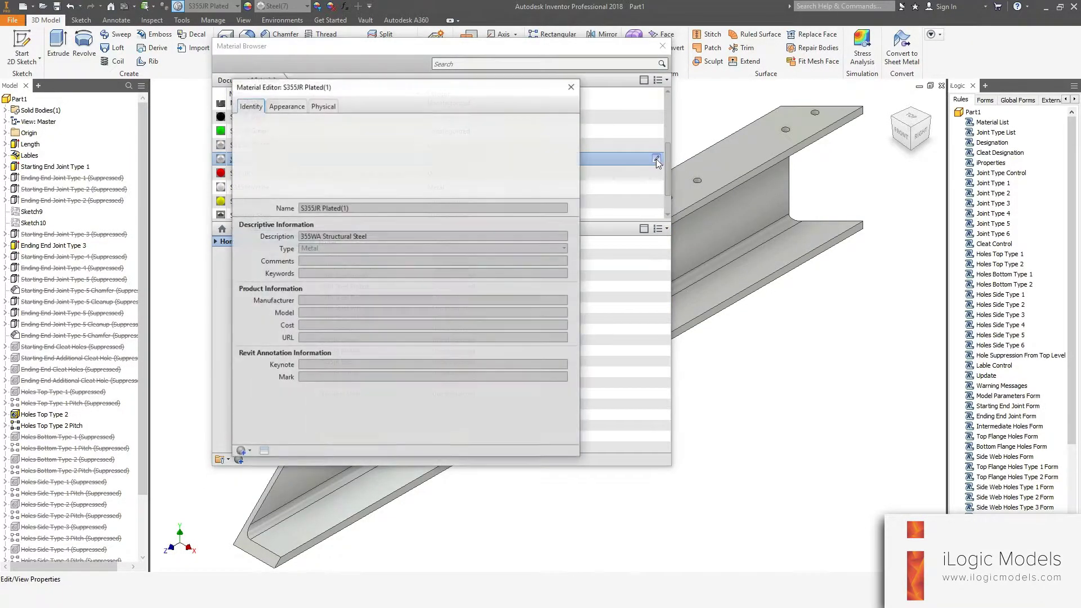
click(282, 108)
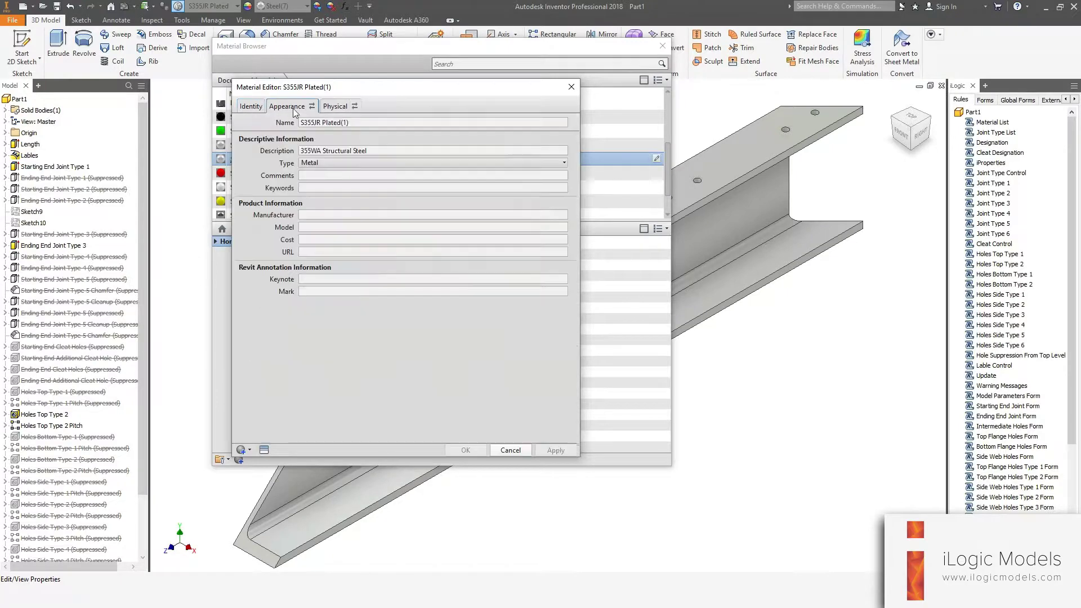
click(324, 106)
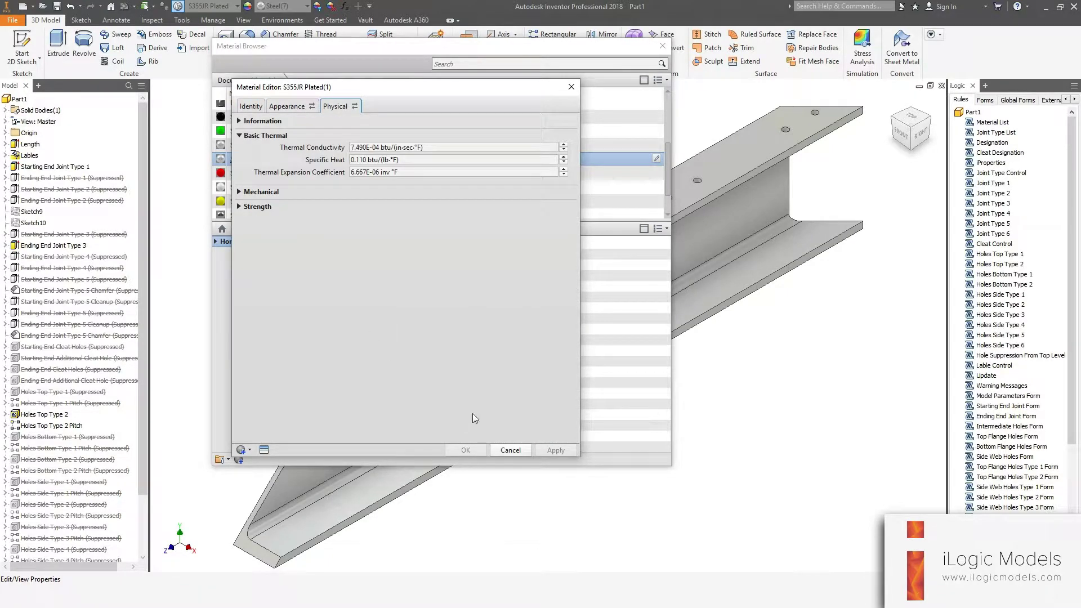
click(510, 451)
scroll(360, 169, down, 1)
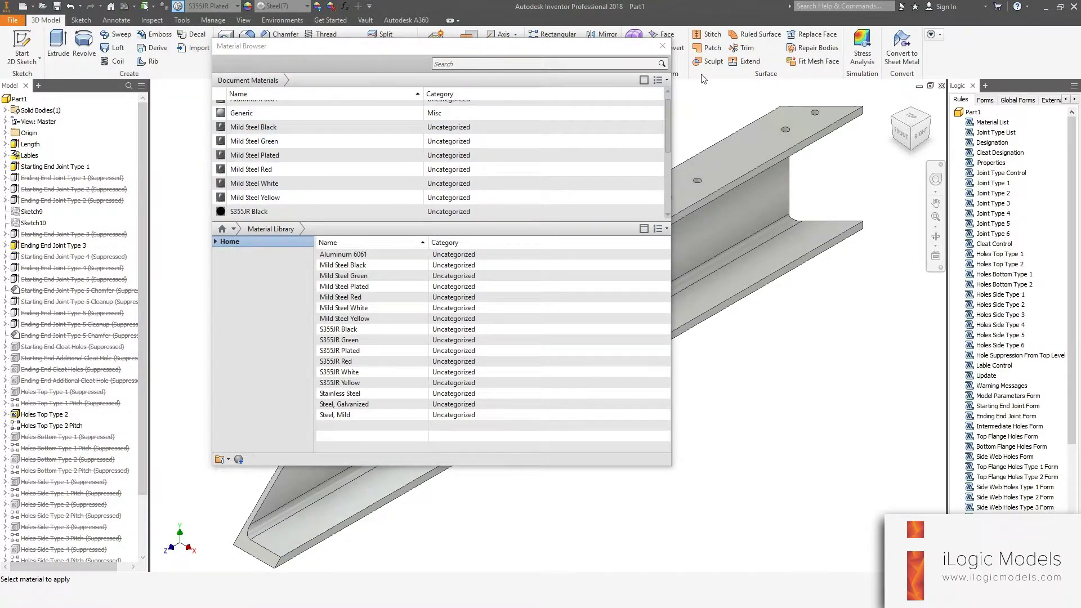
click(663, 46)
Reopen the iLogic Model Parameters form and set the channel's material to Mild Steel Green.
click(986, 100)
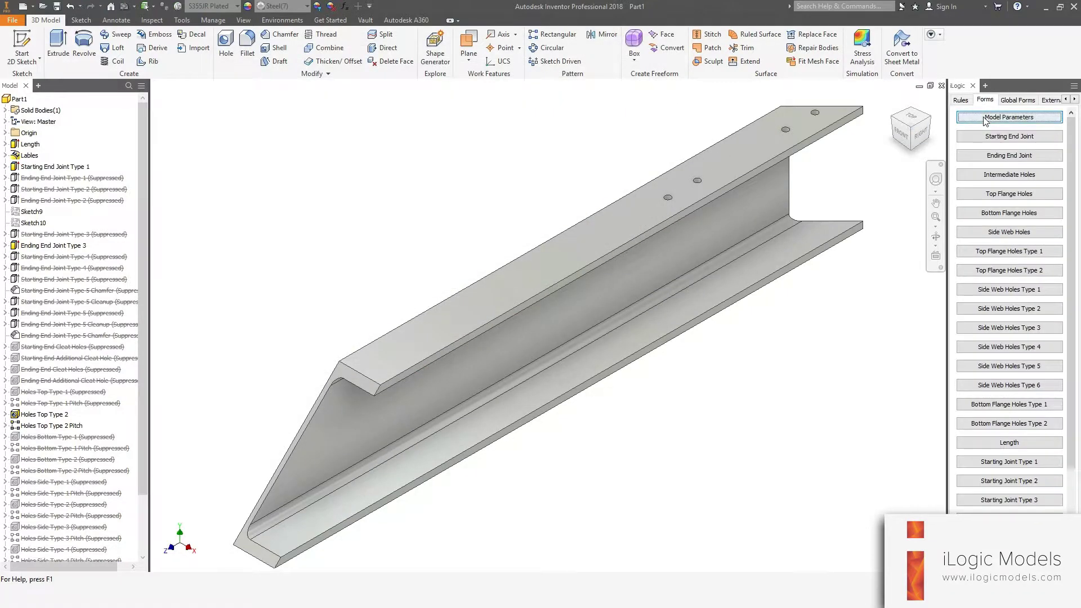
click(1009, 117)
click(426, 274)
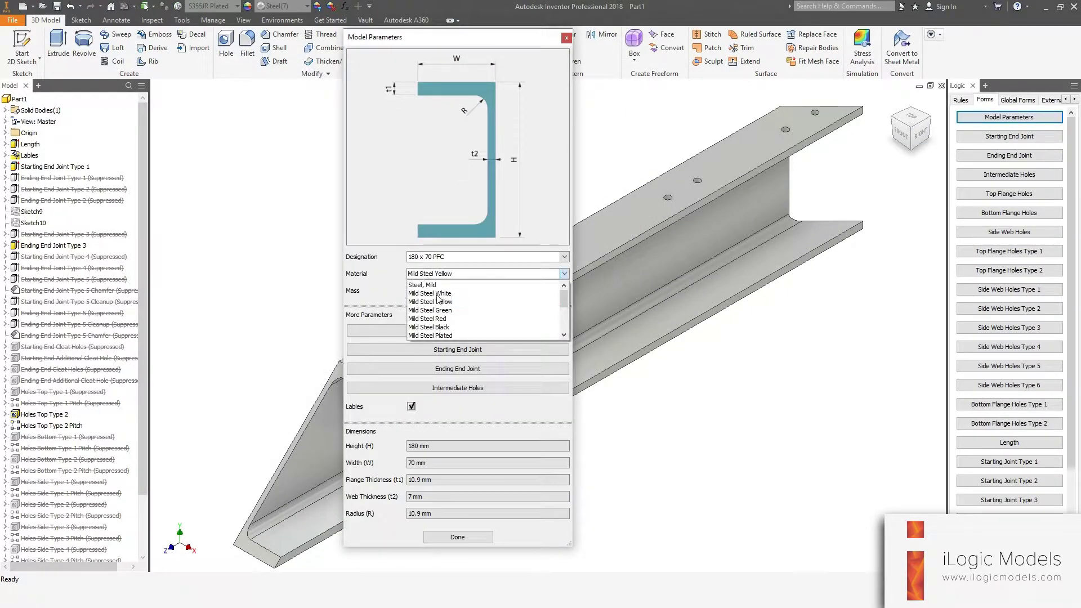
click(443, 296)
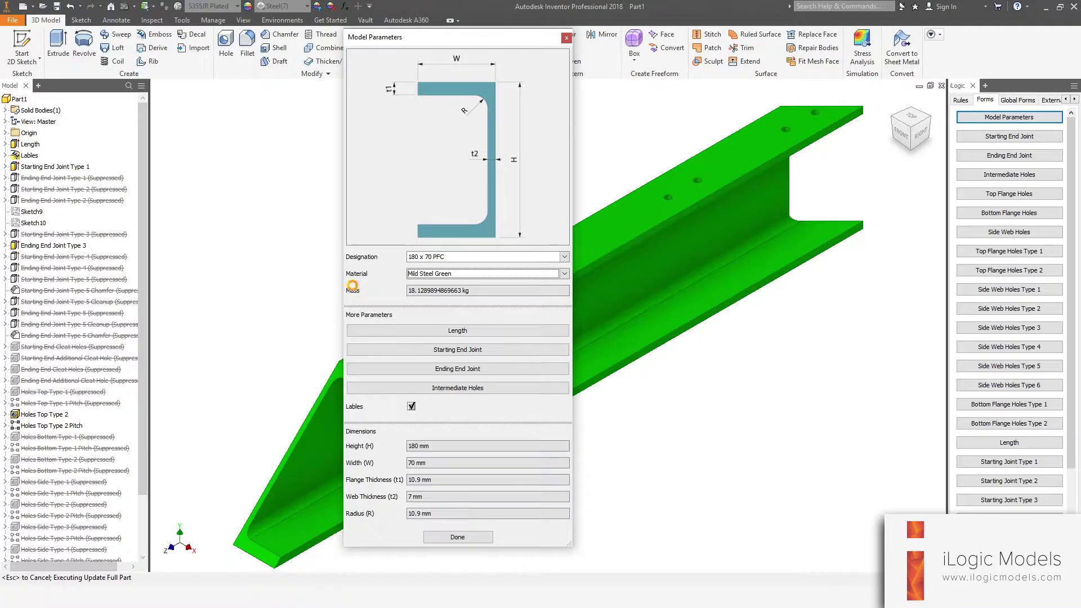
click(444, 290)
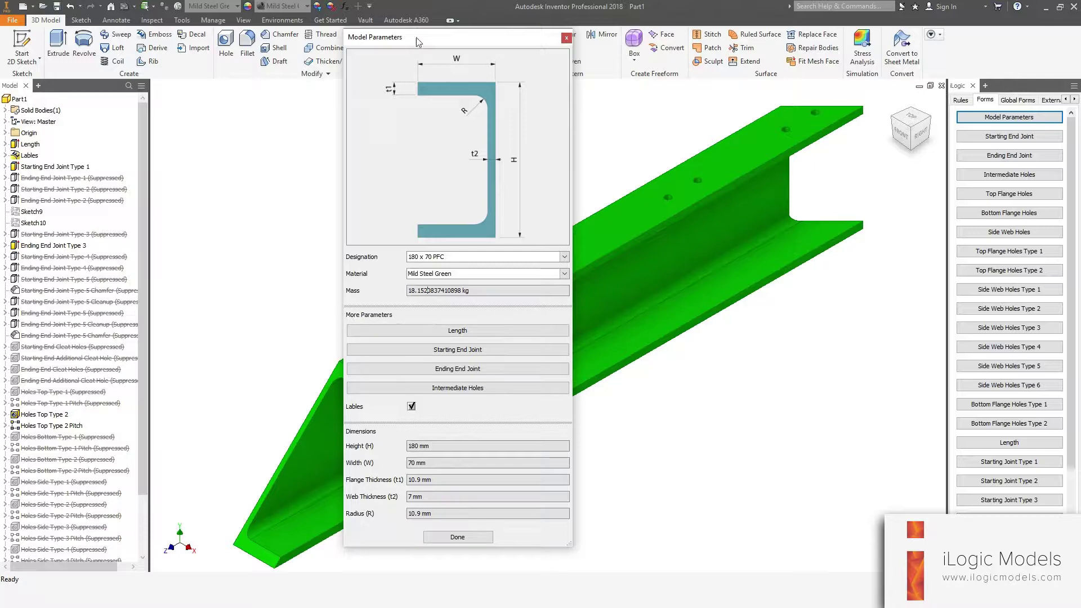
Set the channel's length to 1500 mm and its material to Mild Steel White in the Model Parameters form.
drag(418, 43, 428, 29)
click(470, 318)
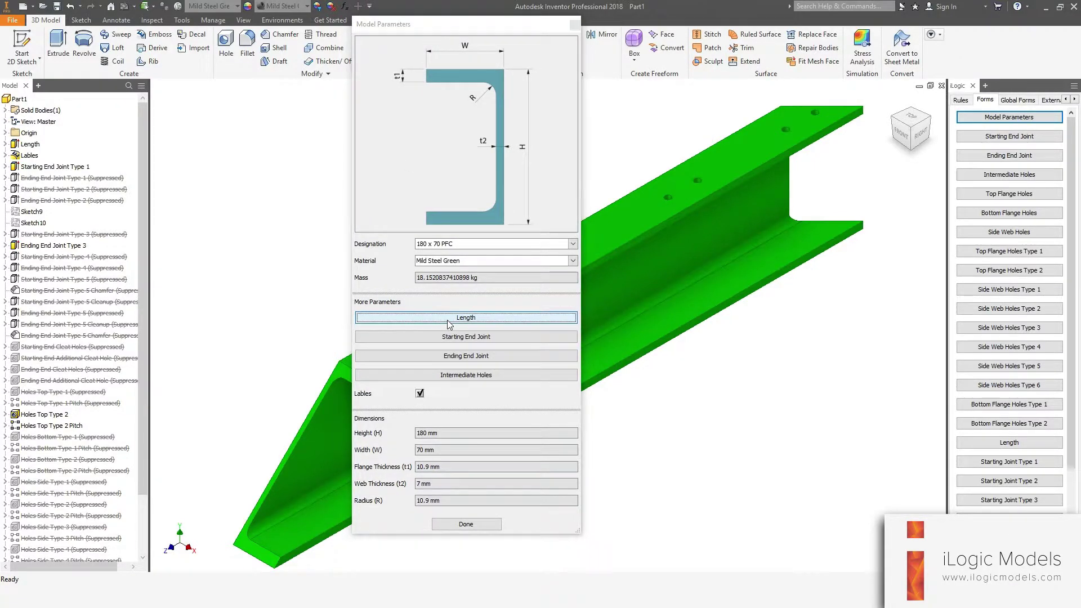
drag(523, 388, 454, 377)
text(1500)
key(Return)
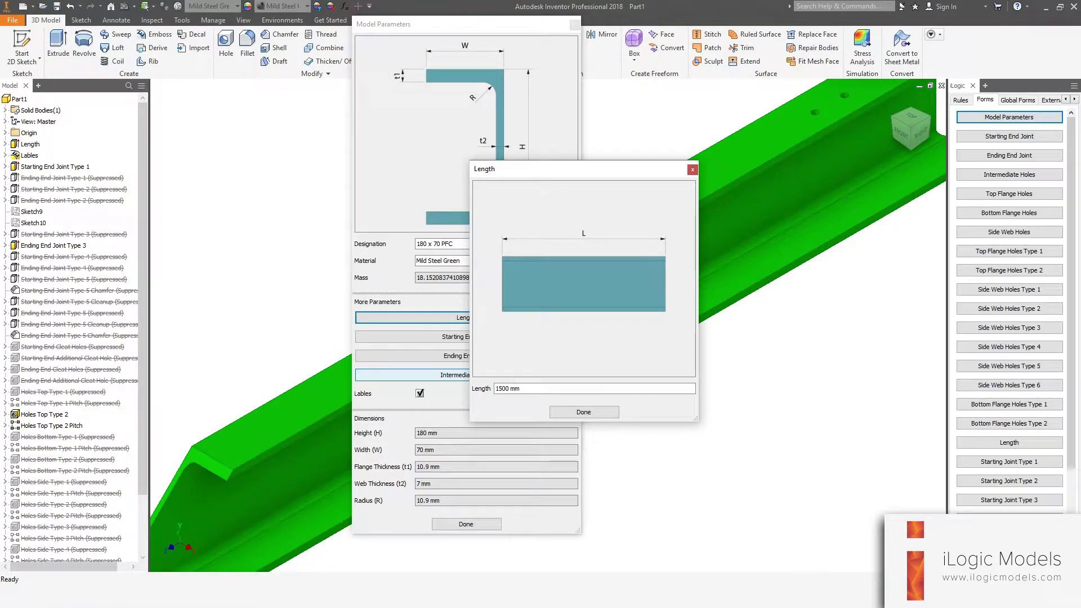
click(578, 414)
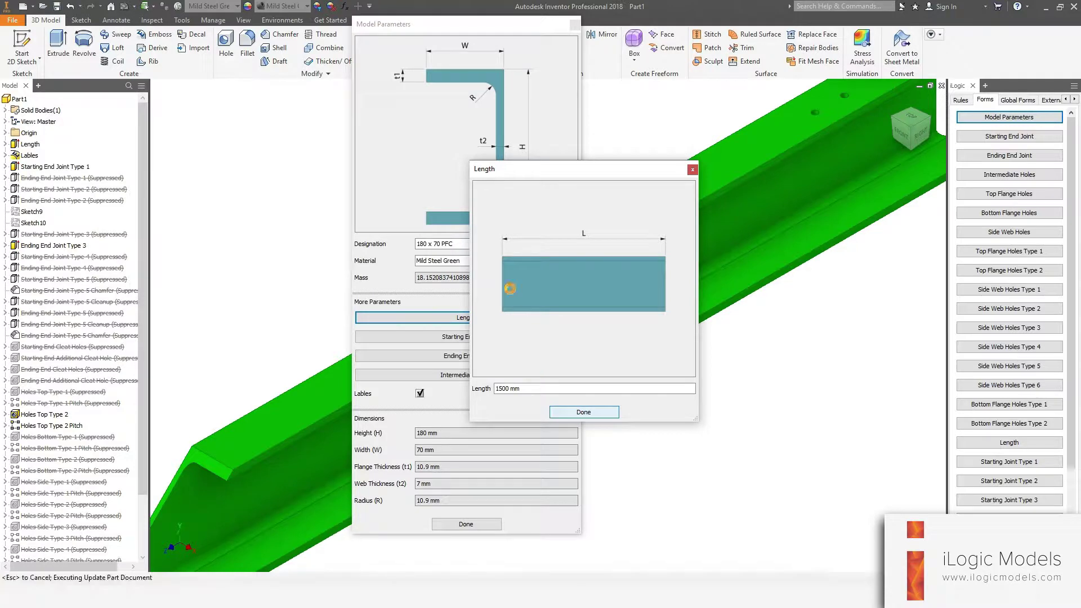
click(438, 262)
click(438, 280)
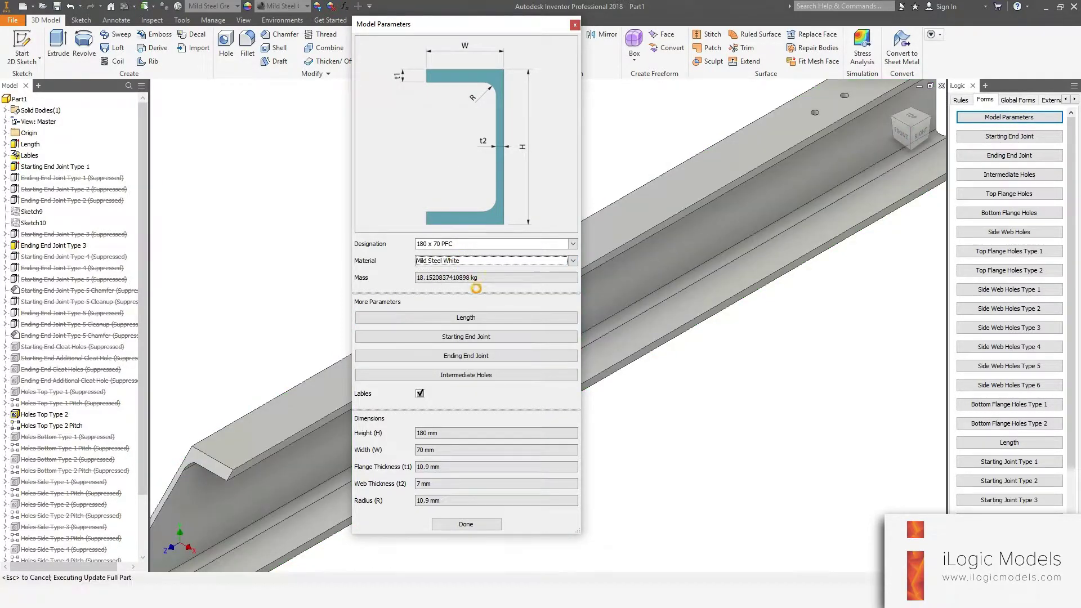
Check the starting and ending end labels on the channel's web, and open the Starting End Joint form.
click(463, 338)
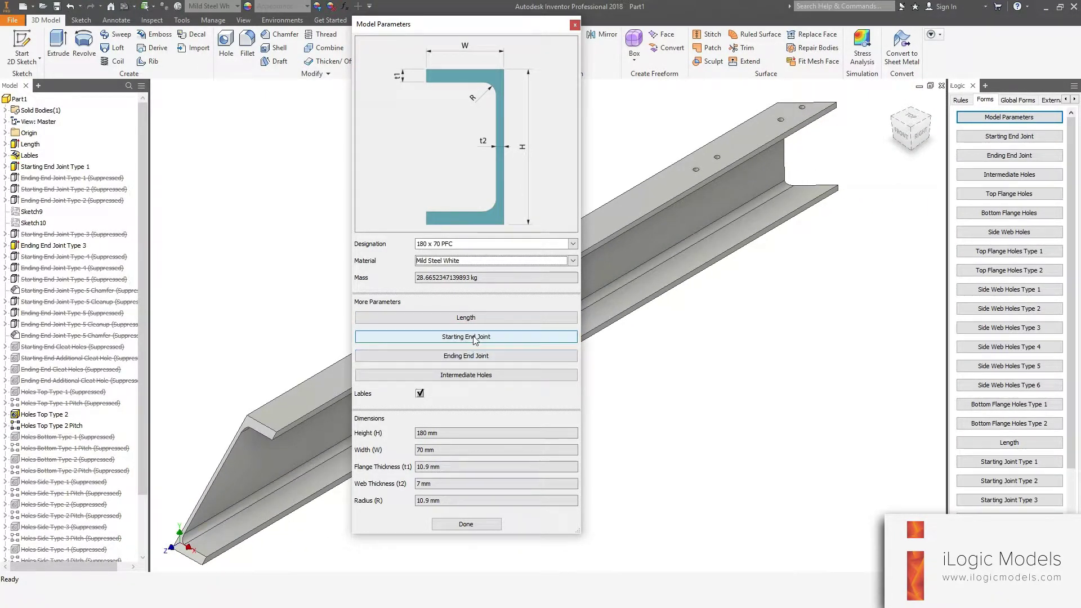
click(466, 338)
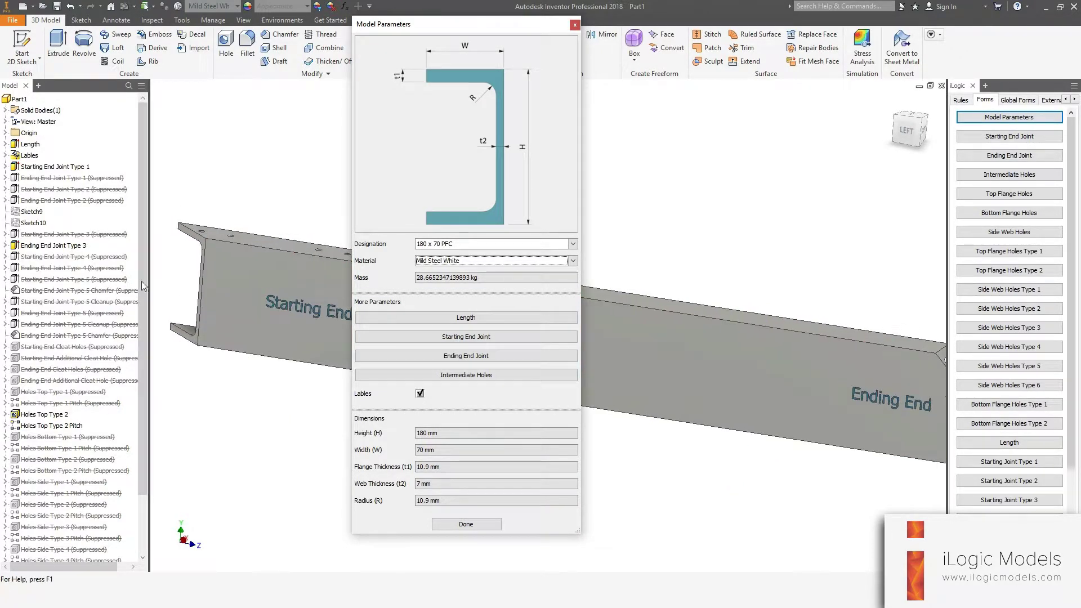
scroll(262, 366, down, 2)
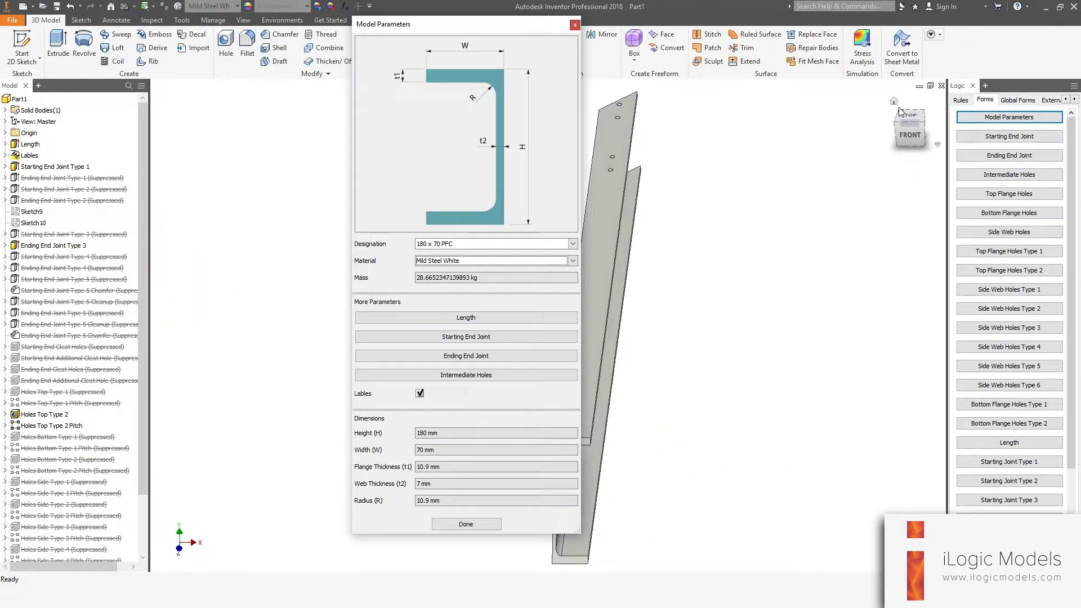
click(434, 333)
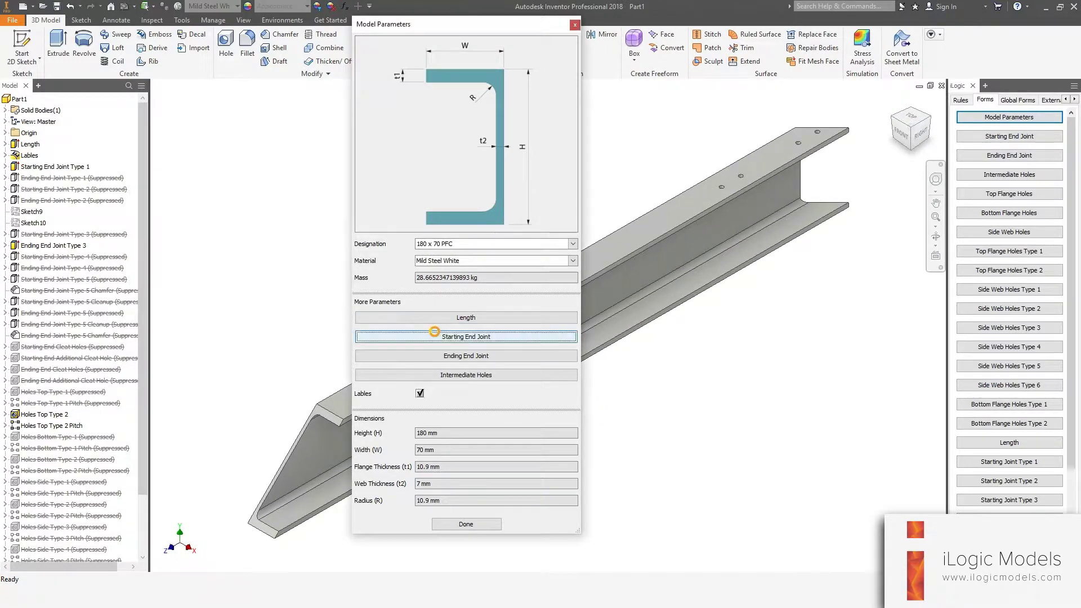
drag(255, 79, 471, 93)
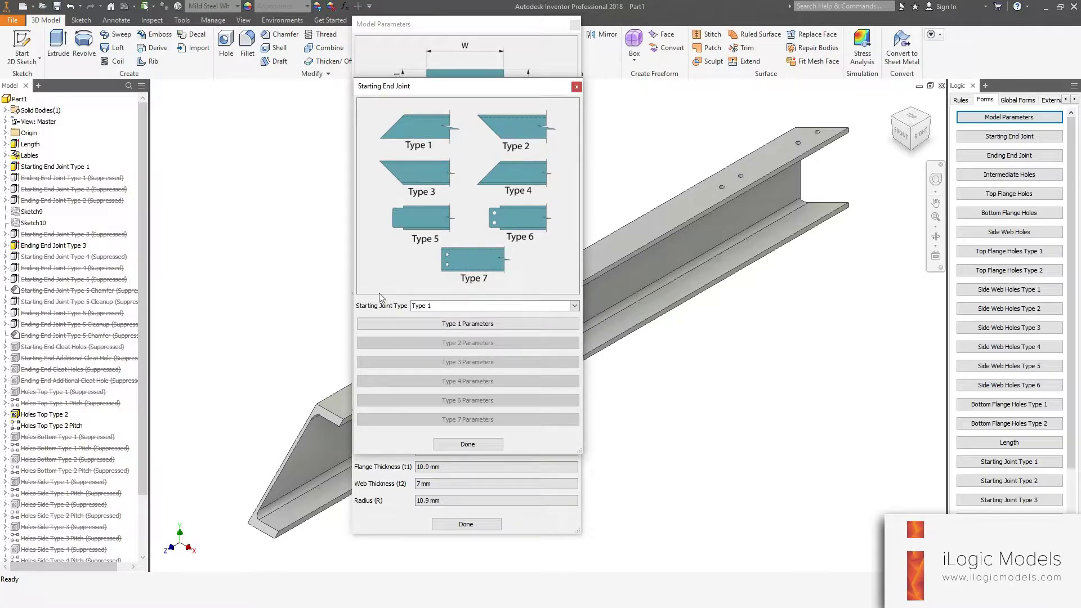
Set the starting joint type to None and inspect the channel's starting end.
click(437, 307)
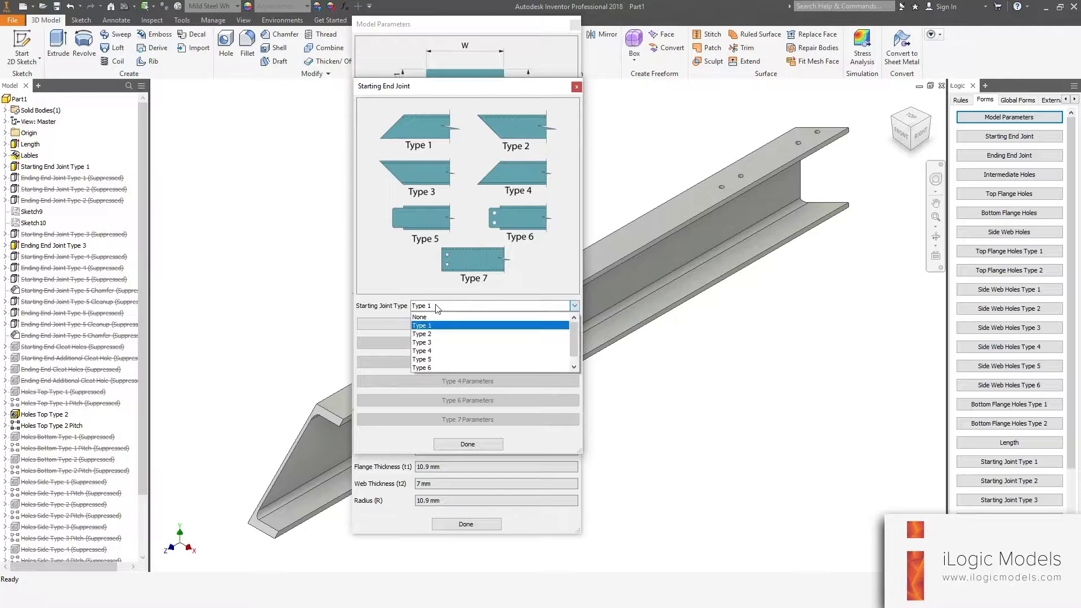
click(428, 317)
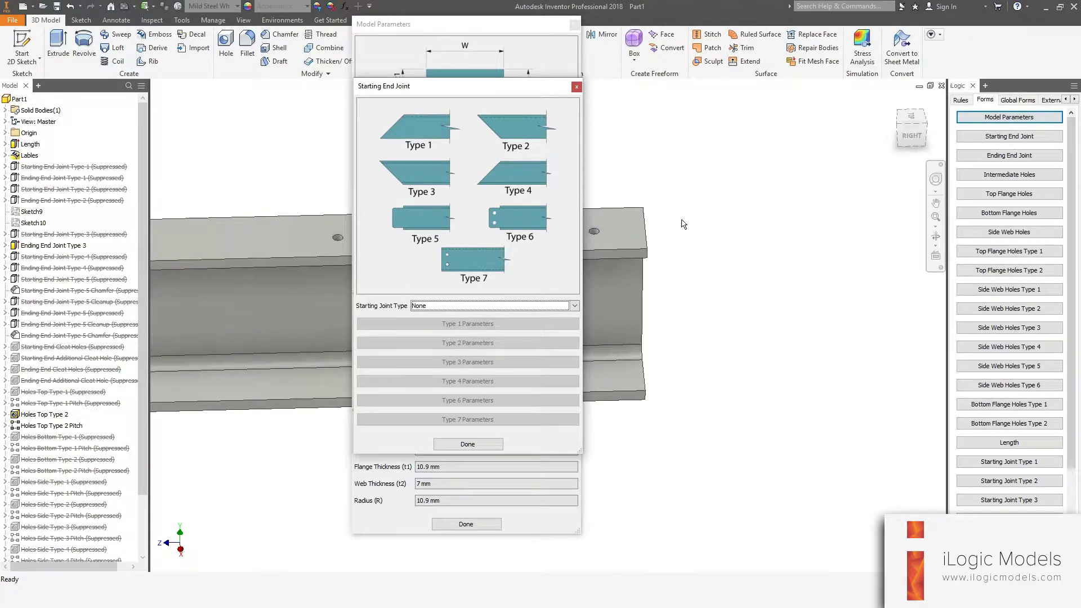
shift+middle_drag(657, 141, 658, 114)
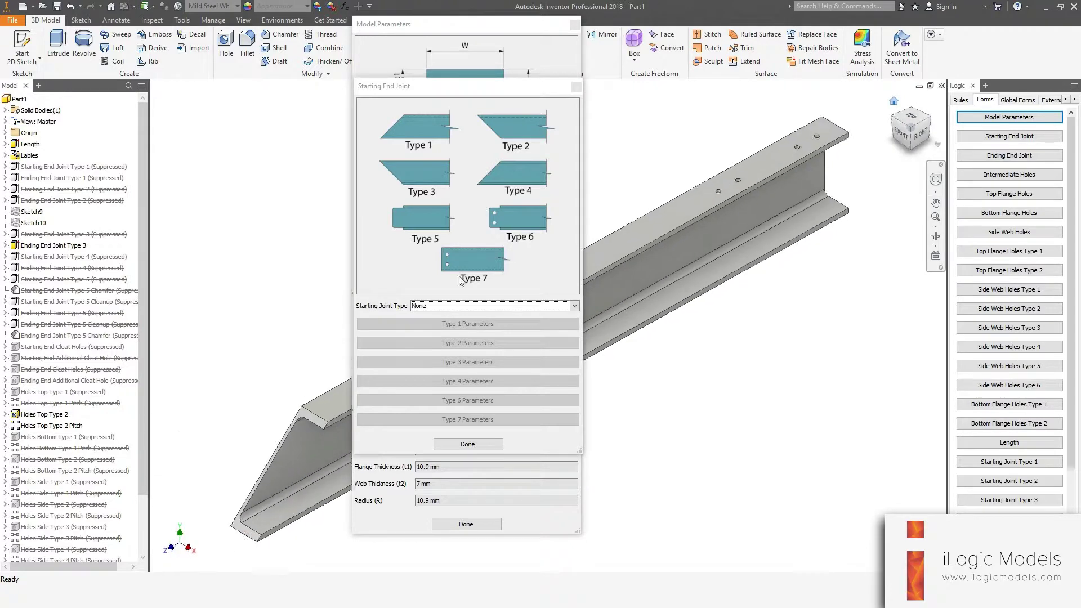
Set the starting joint to Type 1 with a cut angle of 60 degrees.
click(436, 310)
click(428, 327)
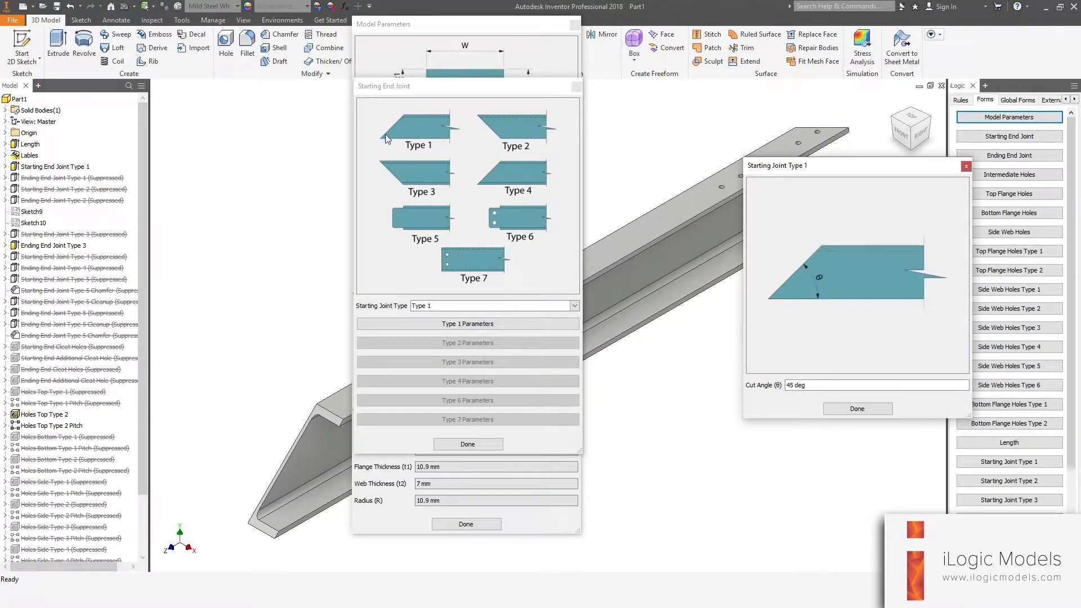
drag(852, 169, 462, 129)
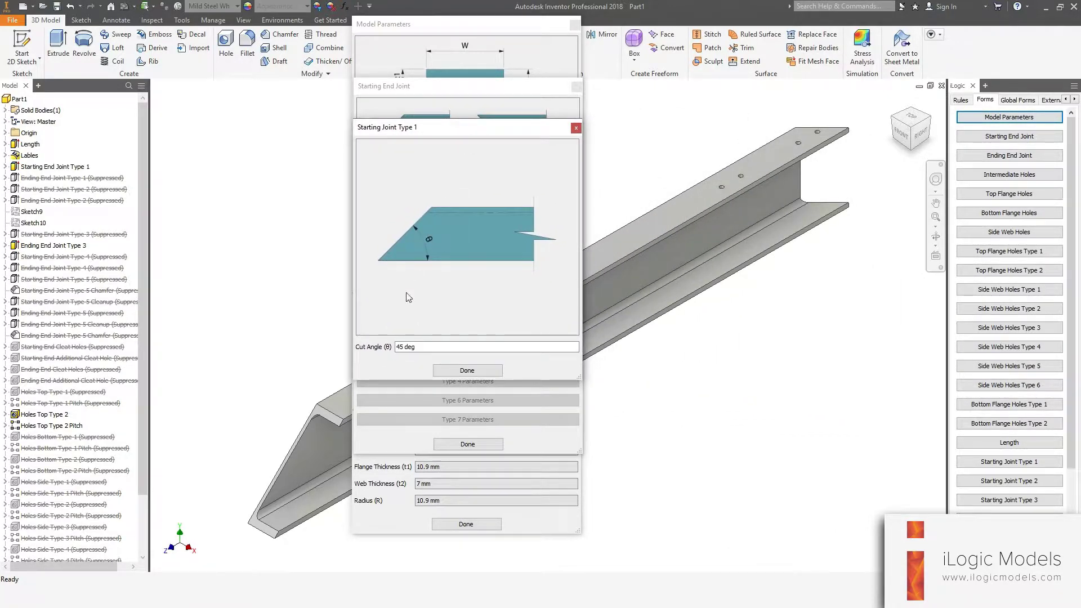
drag(419, 348, 389, 349)
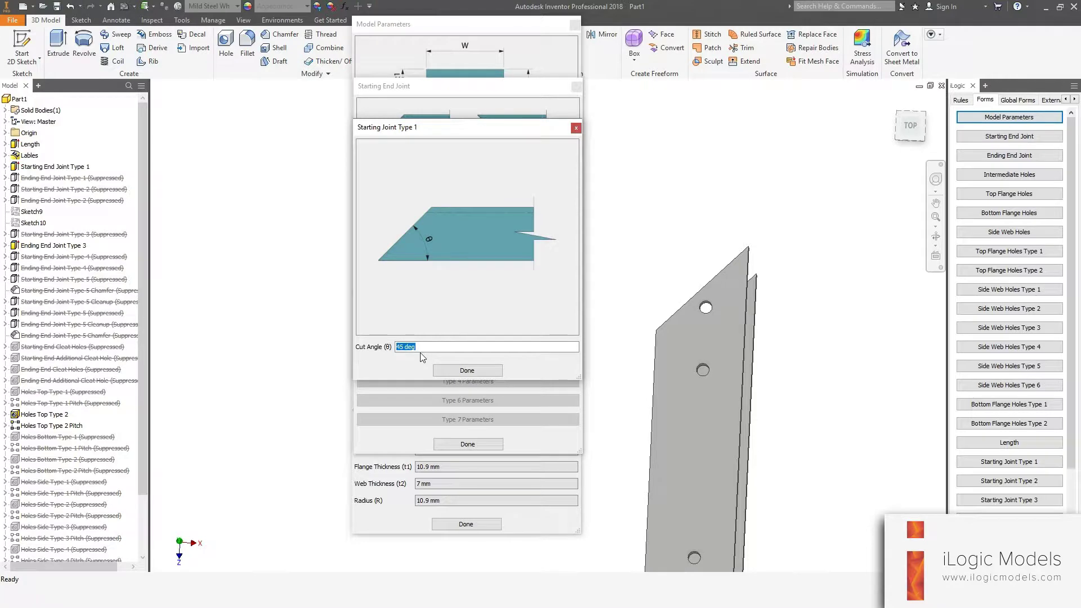
key(Return)
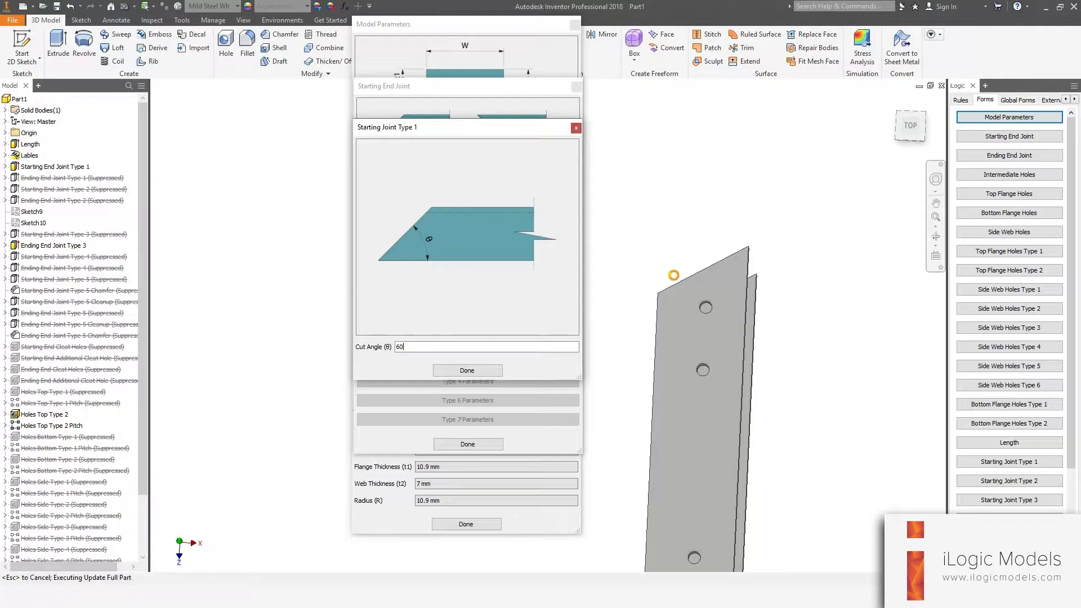
click(471, 375)
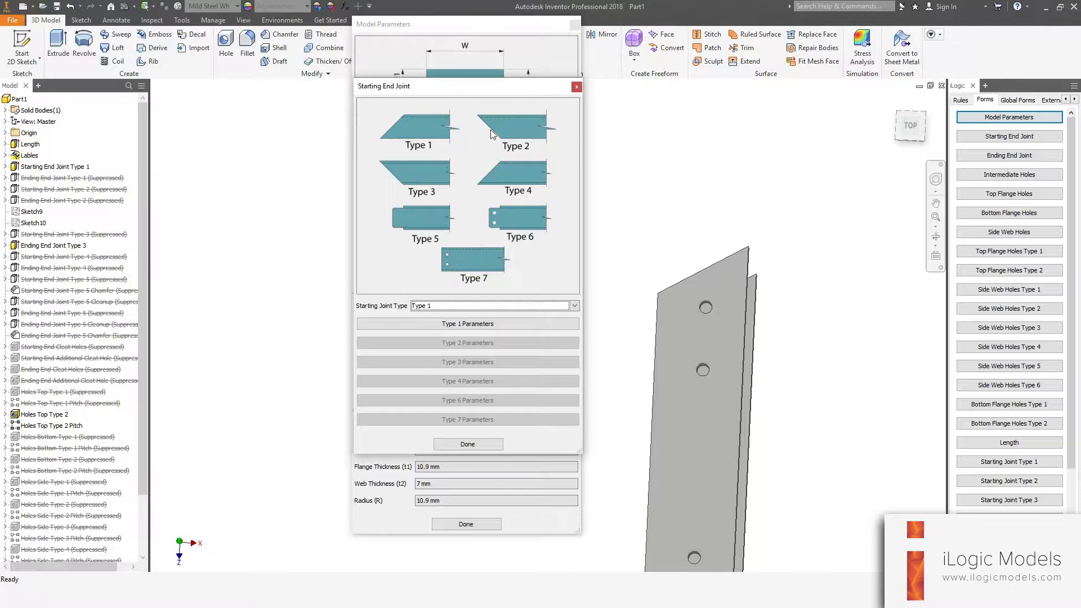
Change the starting joint to Type 2 with a cut angle of 60 degrees.
click(450, 306)
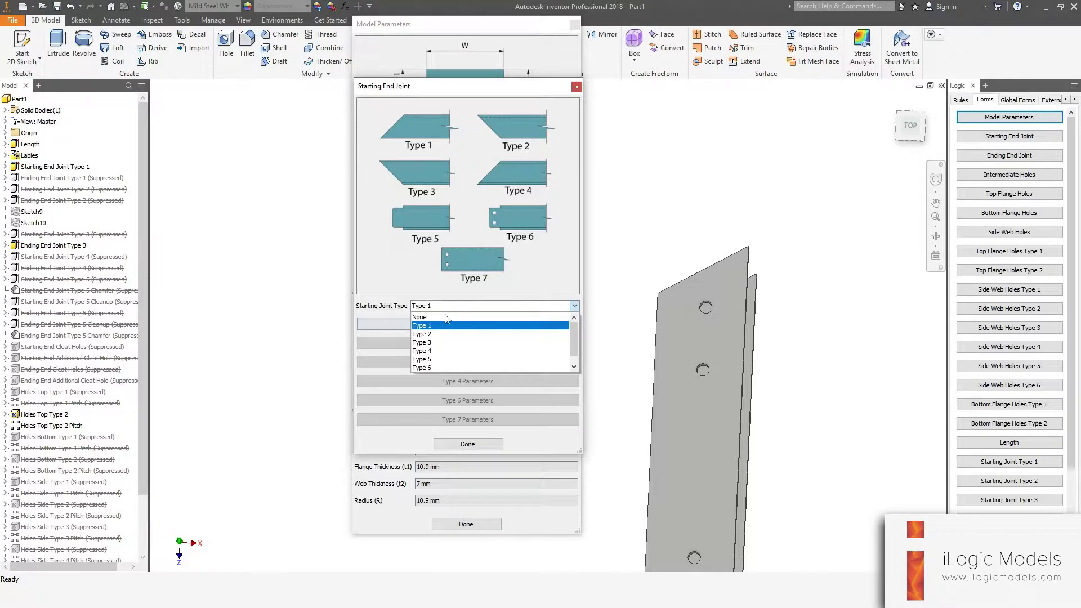
click(439, 334)
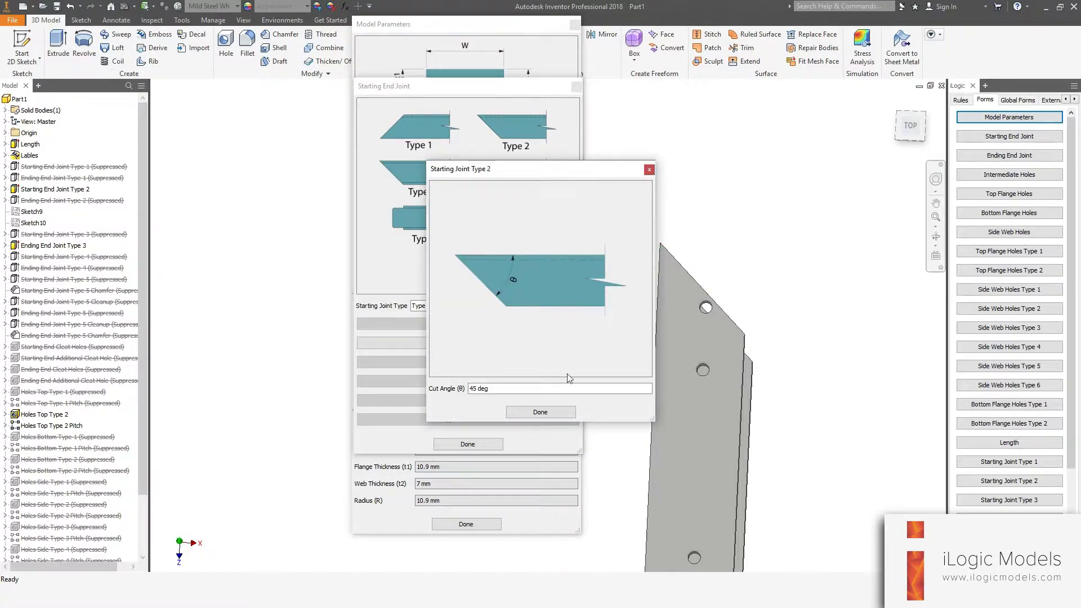
text(60)
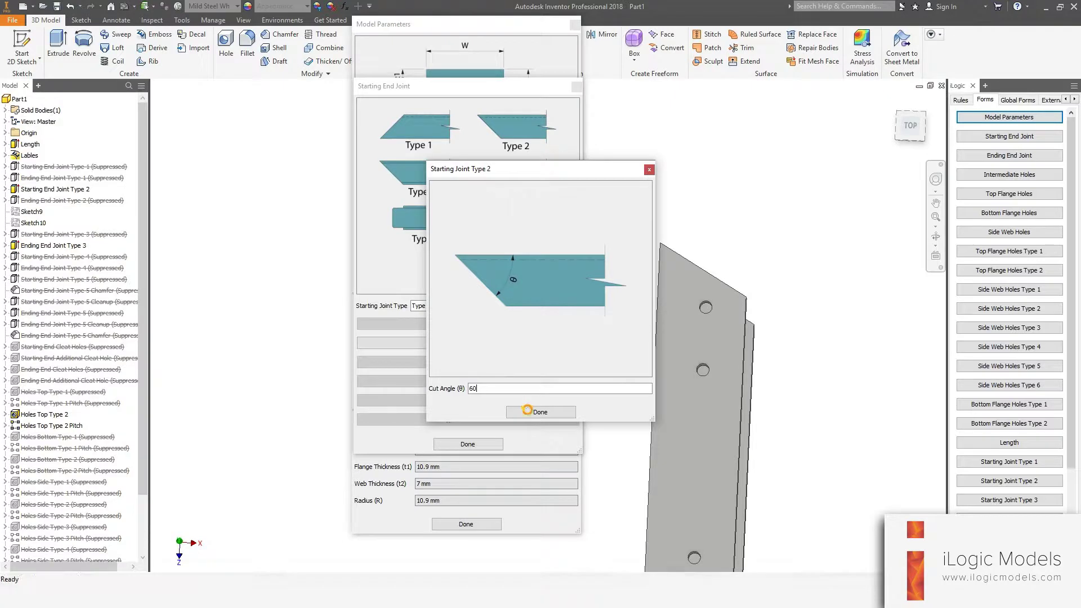
click(526, 412)
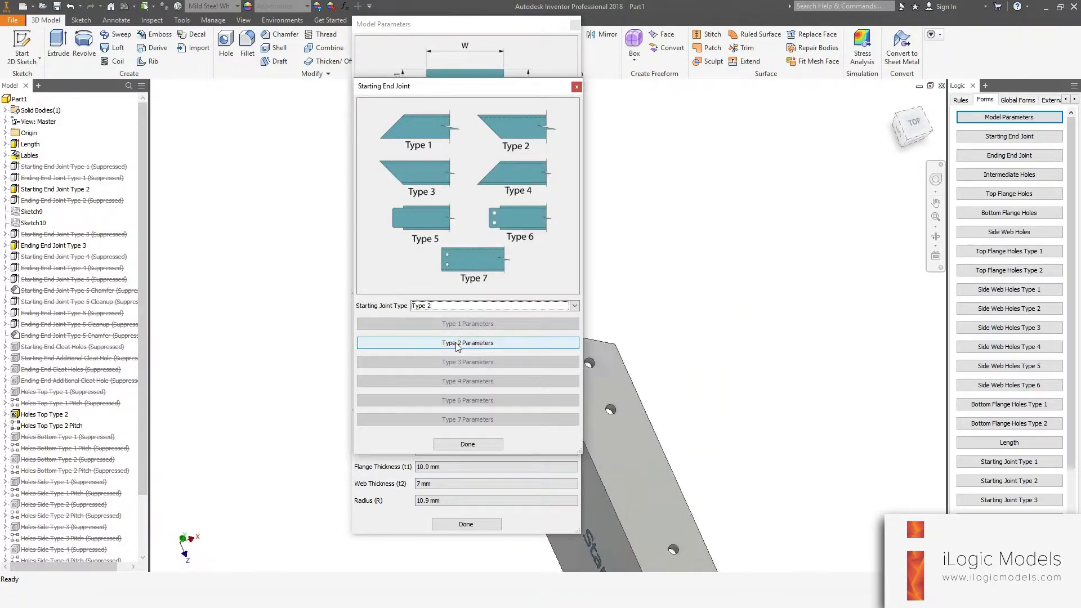
Change the starting joint to Type 3 with a cut angle of 60 degrees.
click(440, 307)
click(435, 343)
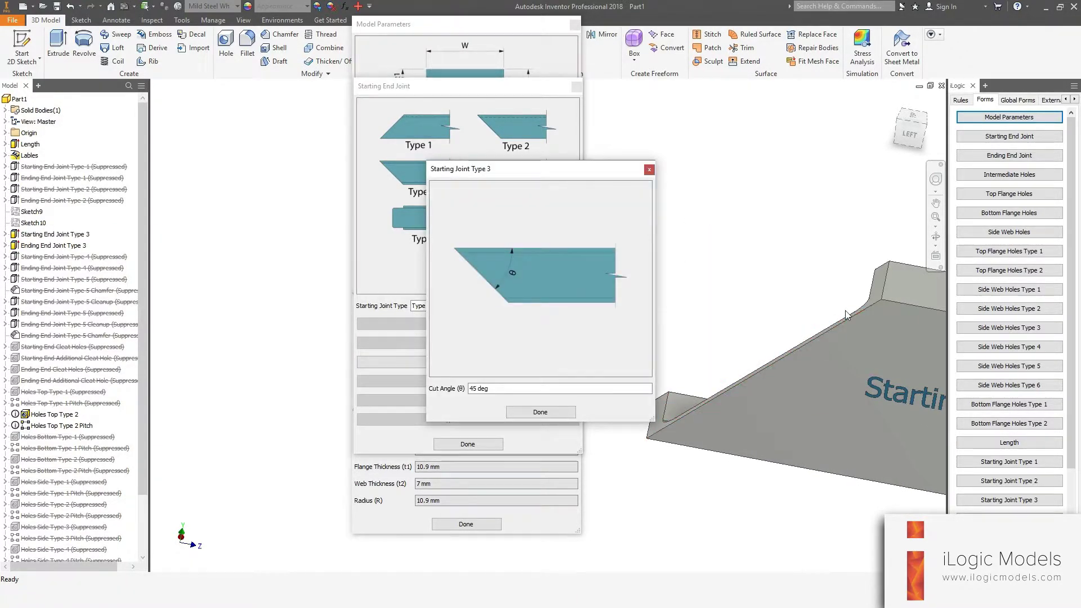
click(505, 389)
drag(505, 389, 379, 367)
text(60)
key(Return)
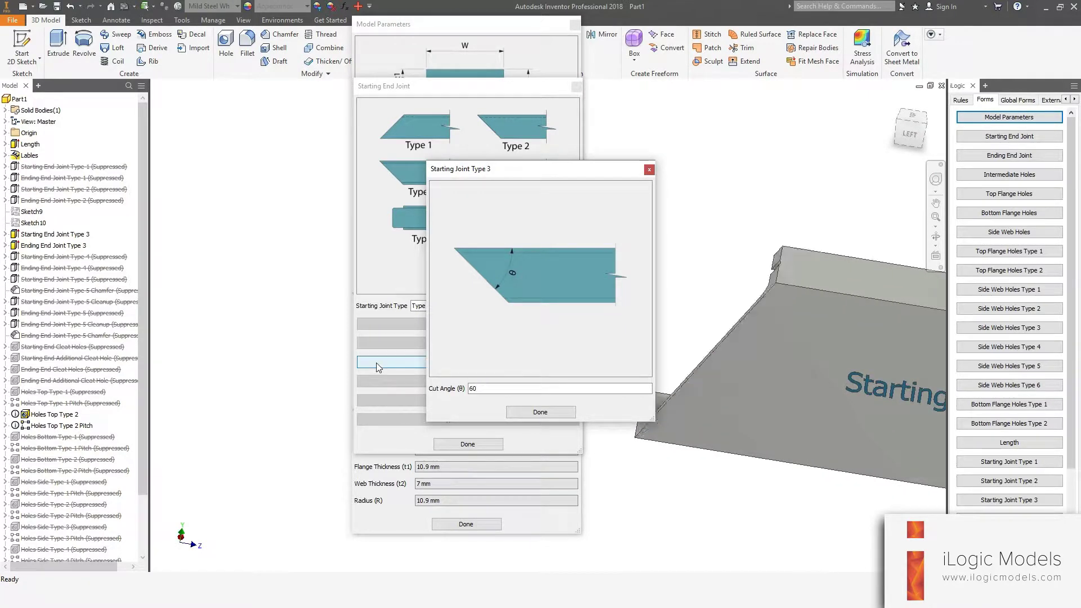
click(542, 412)
Change the starting joint to Type 4 with a cut angle of 60 degrees.
click(443, 309)
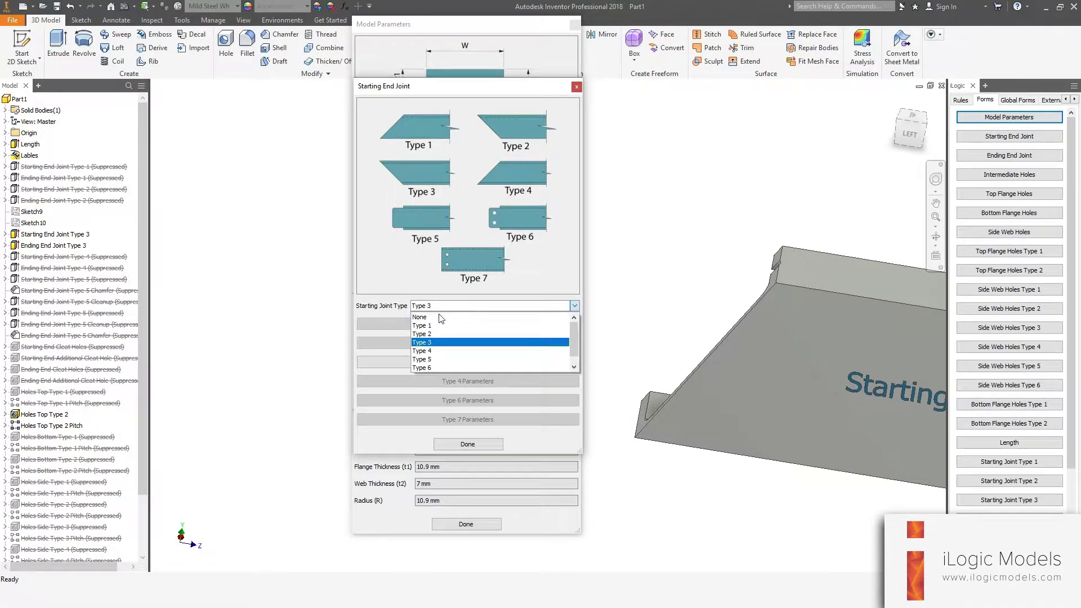
click(440, 351)
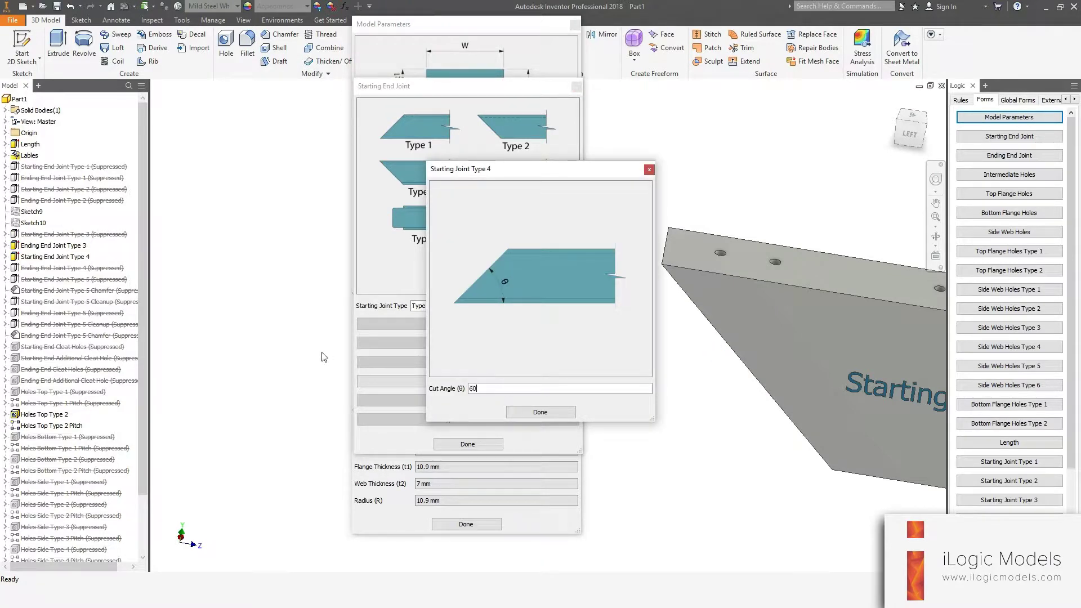
text(60)
click(539, 412)
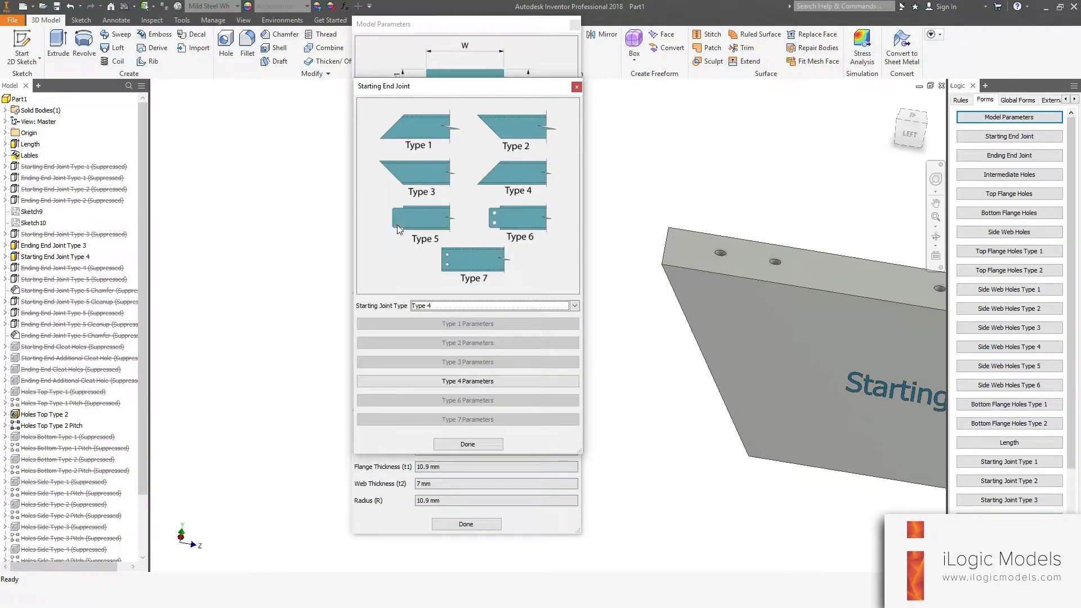
Change the starting joint type to Type 5.
click(427, 311)
click(435, 355)
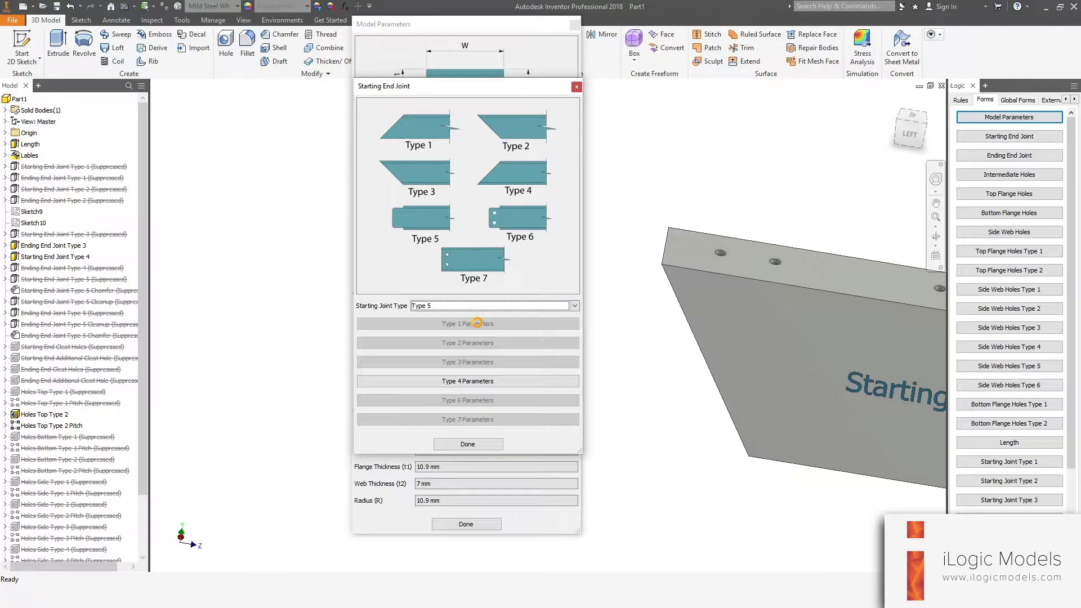
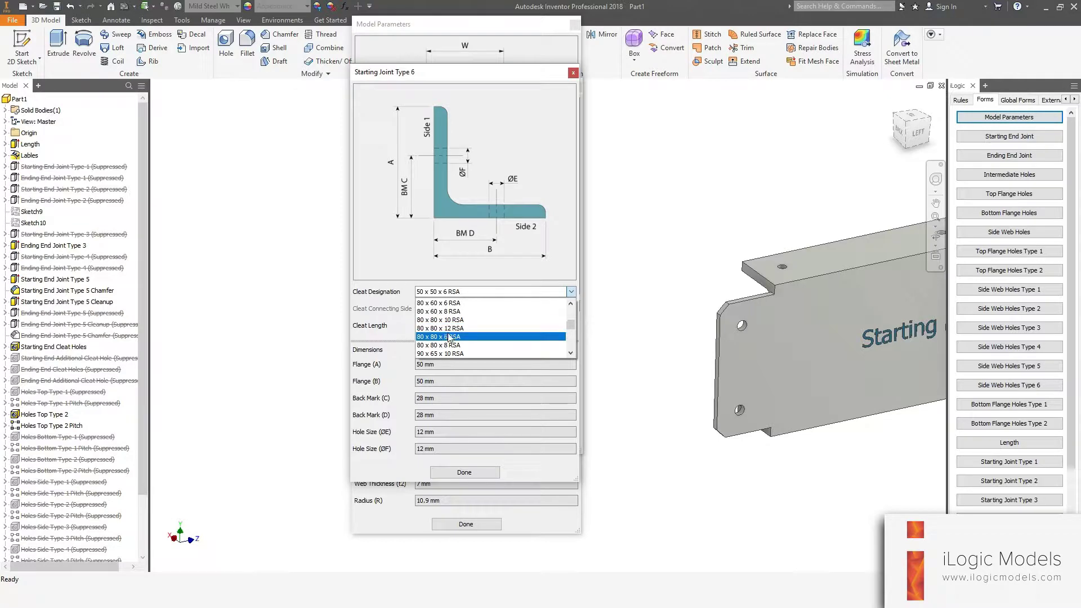
Try the 80 x 80 x 6 RSA and 90 x 65 x 10 RSA cleat designations for the Type 6 starting joint.
click(451, 336)
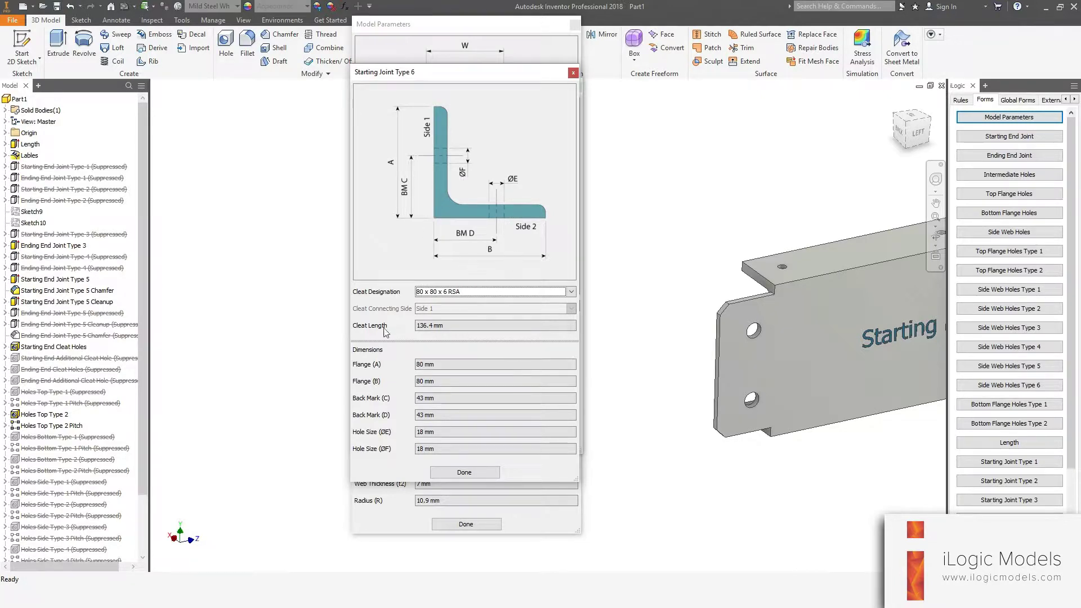
click(437, 295)
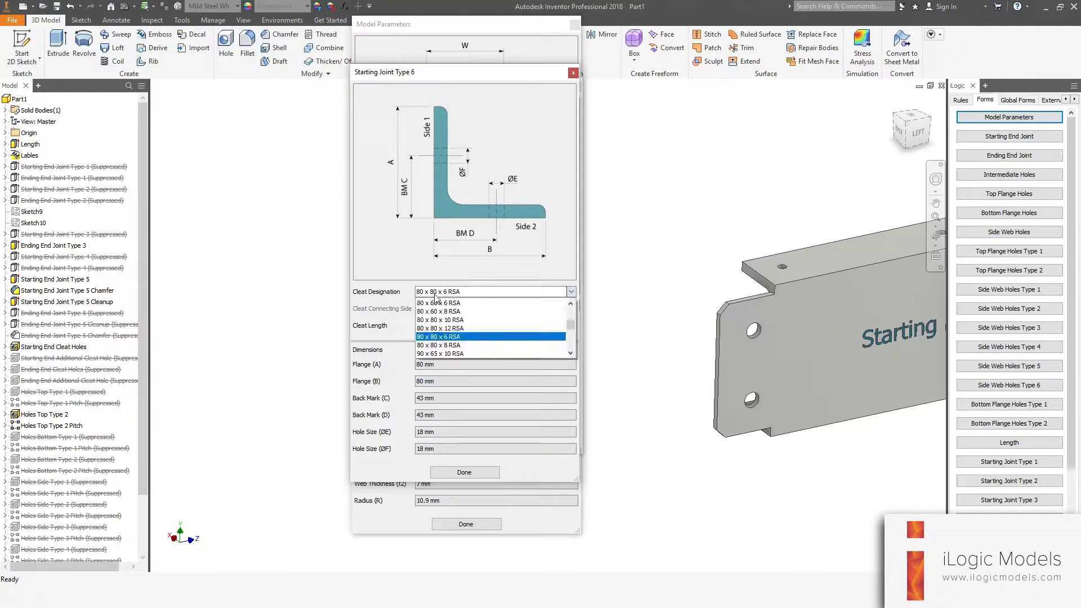
click(436, 354)
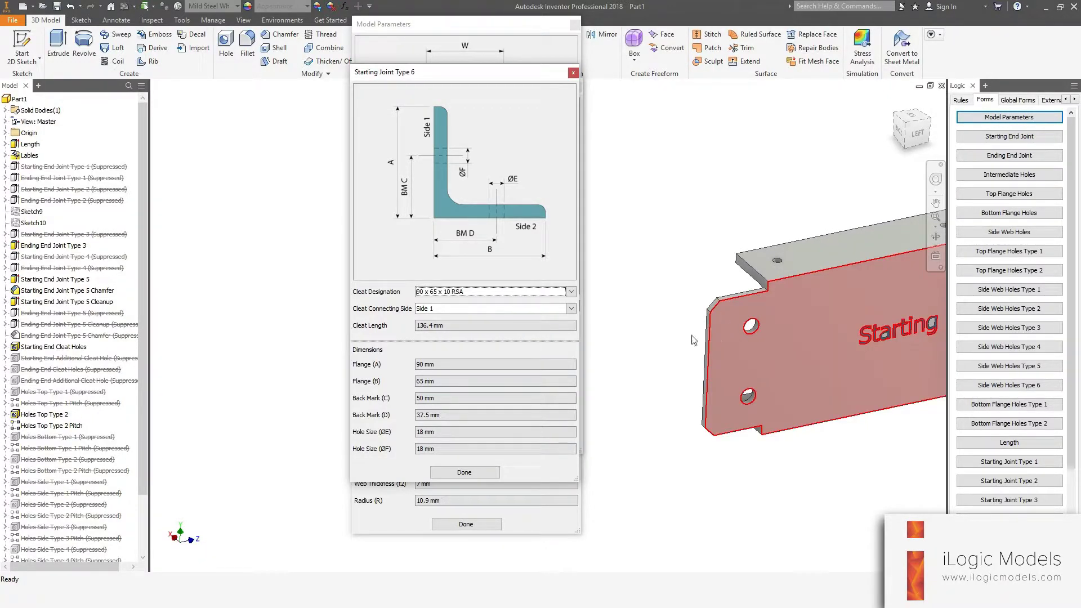
Try Side 2 as the cleat connecting side of the Type 6 starting joint and switch it back to Side 1.
click(432, 309)
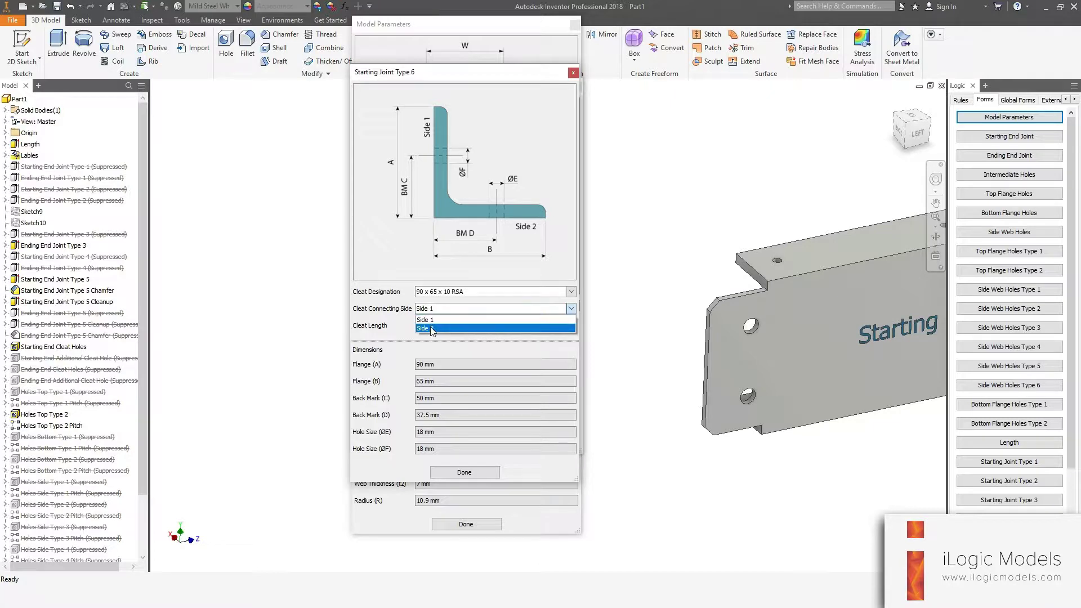
click(431, 329)
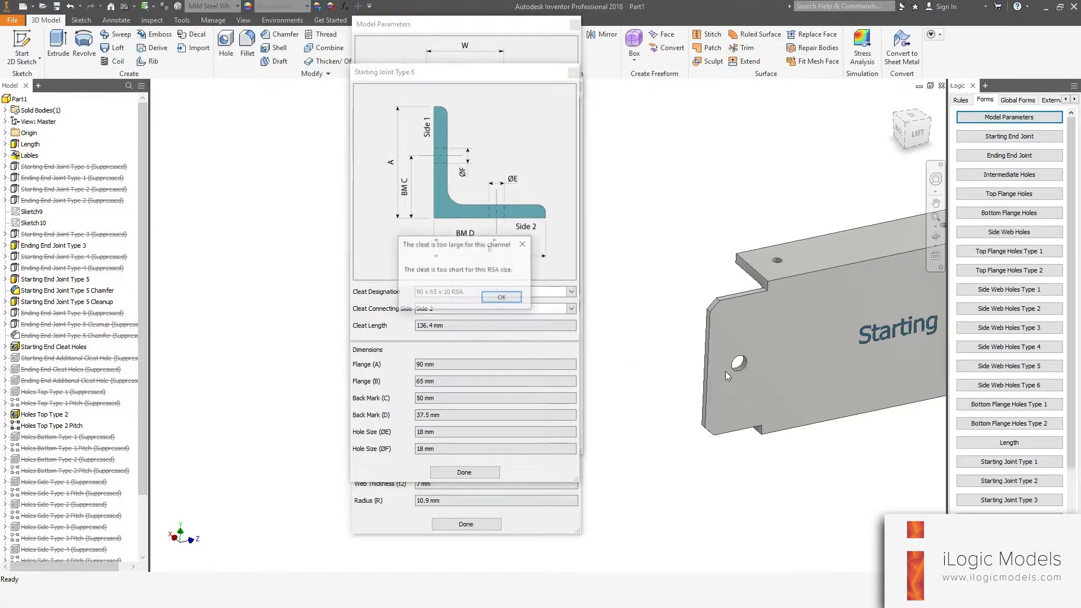
drag(433, 249, 459, 211)
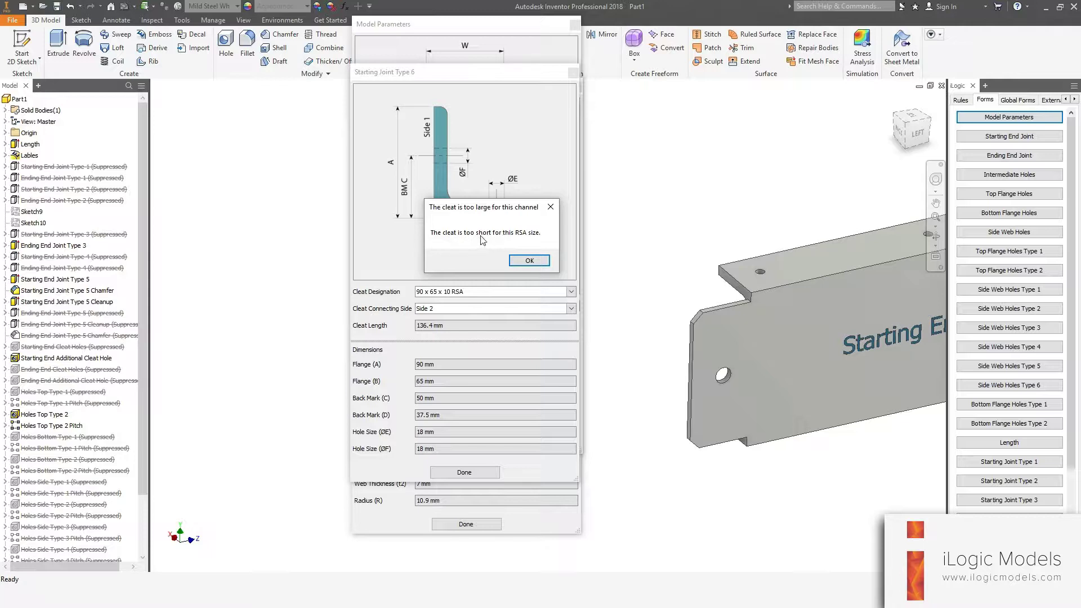
click(521, 259)
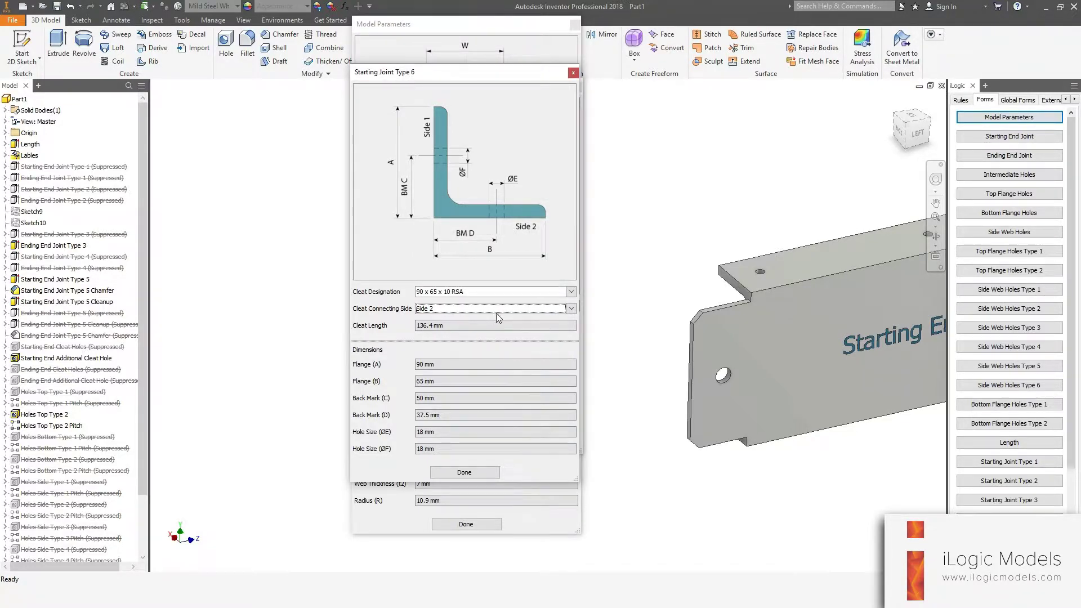
click(451, 310)
click(450, 319)
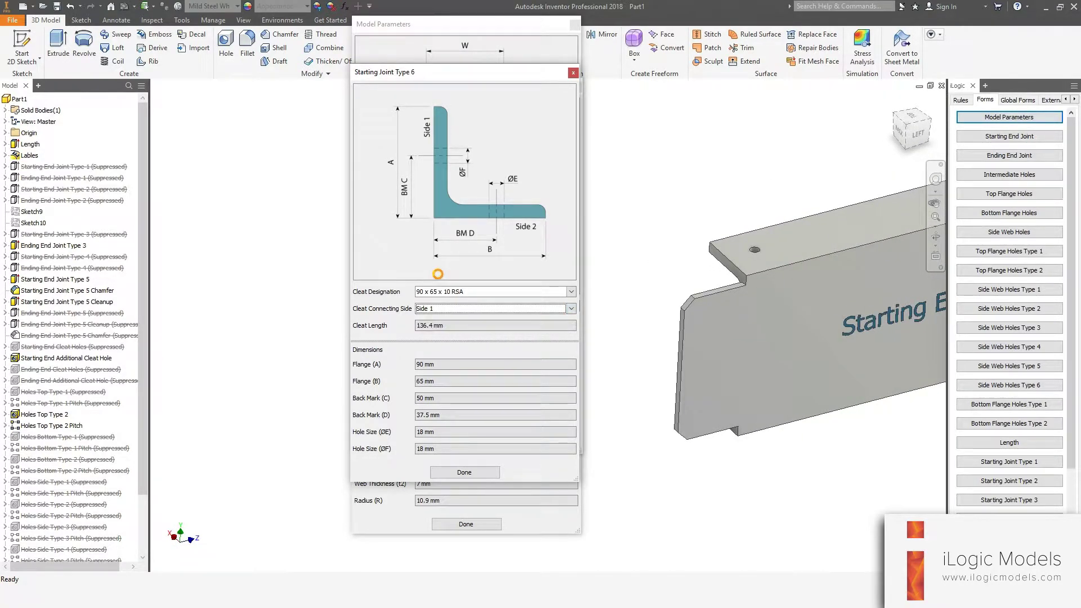
Set the cleat designation of the Type 6 starting joint to 50 x 50 x 5 RSA and accept the joint parameters.
click(514, 292)
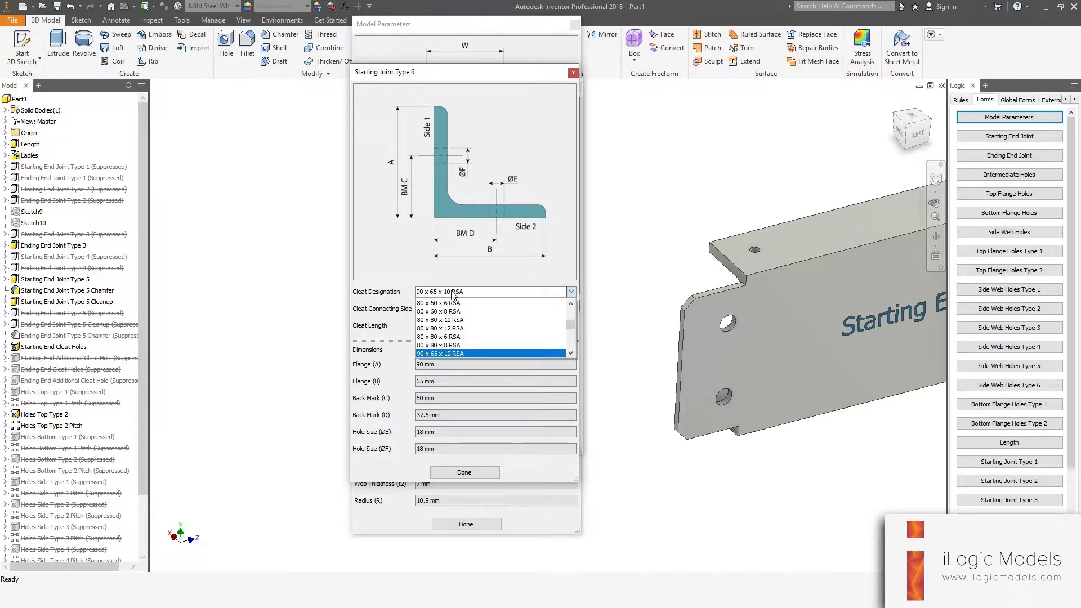
scroll(472, 337, up, 2)
scroll(464, 329, up, 4)
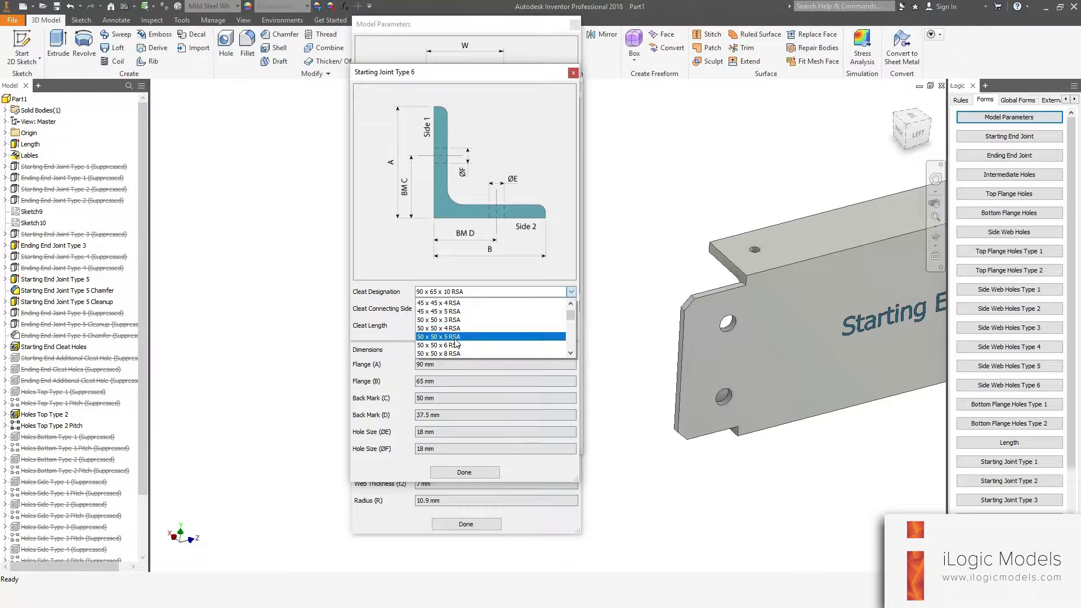
click(457, 336)
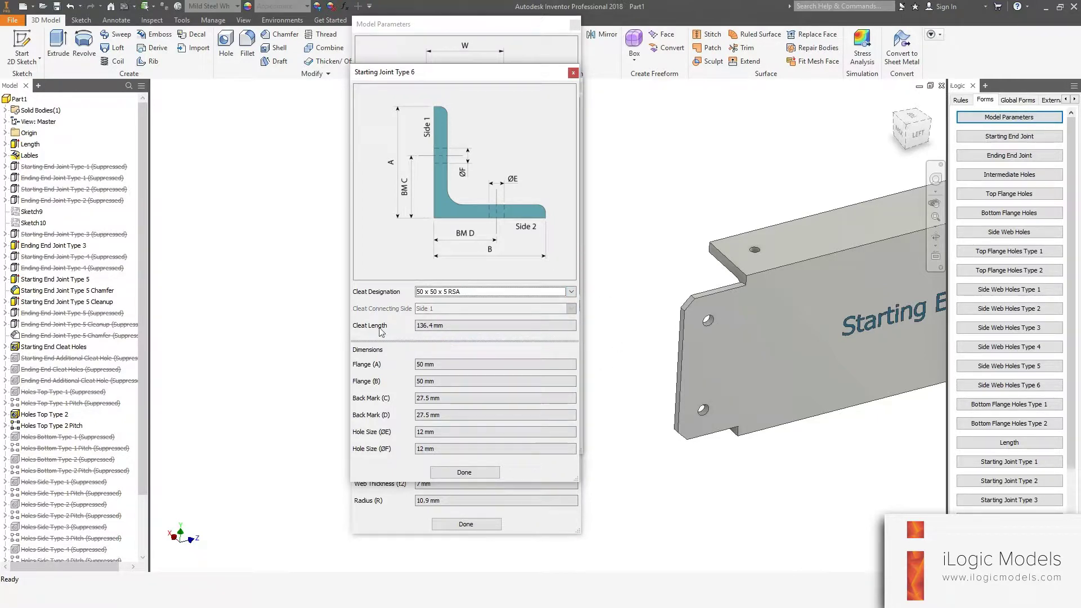
drag(424, 326, 400, 328)
click(426, 329)
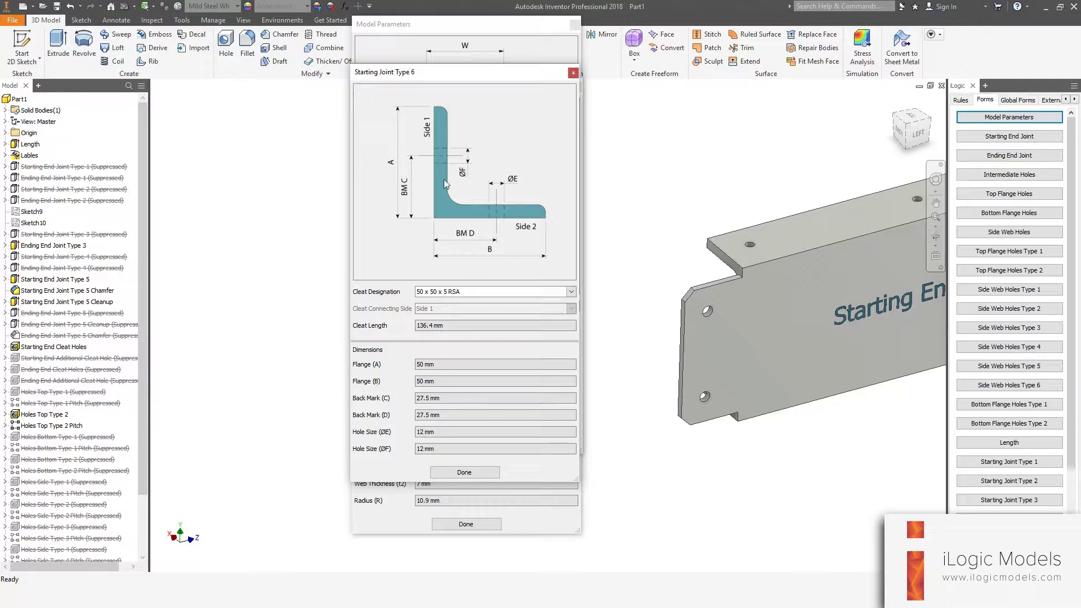
click(462, 472)
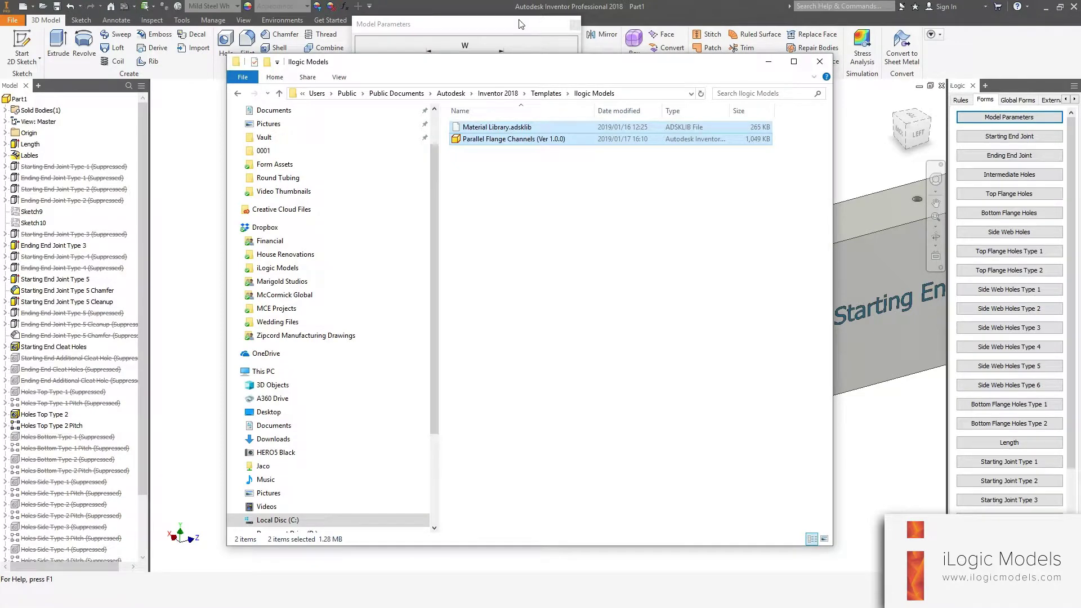
Change the starting joint type to Type 7 and accept its 50 x 50 x 5 RSA cleat parameters.
click(521, 24)
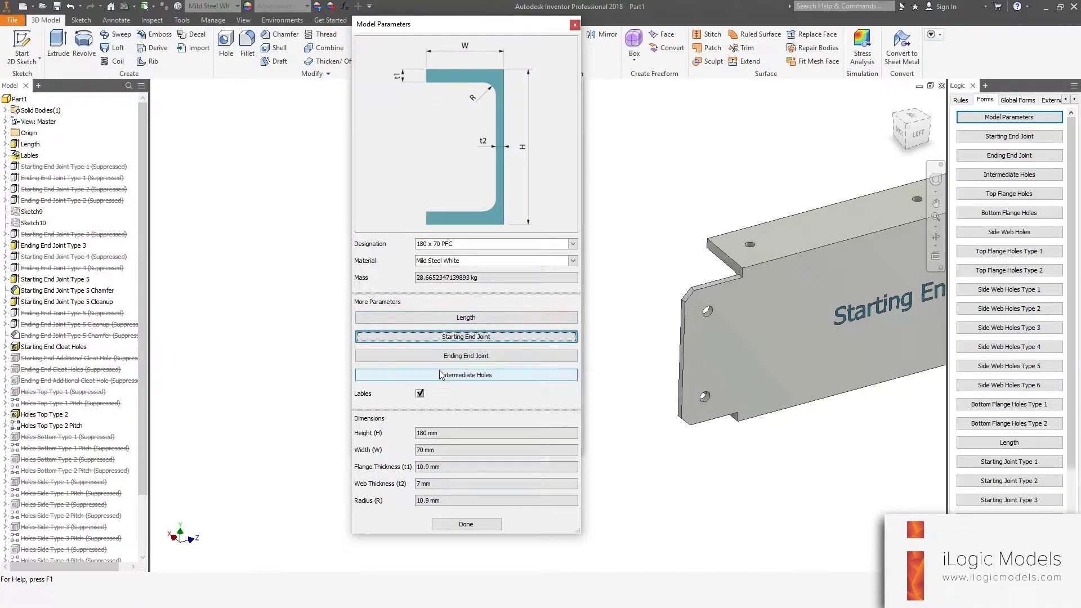
click(452, 335)
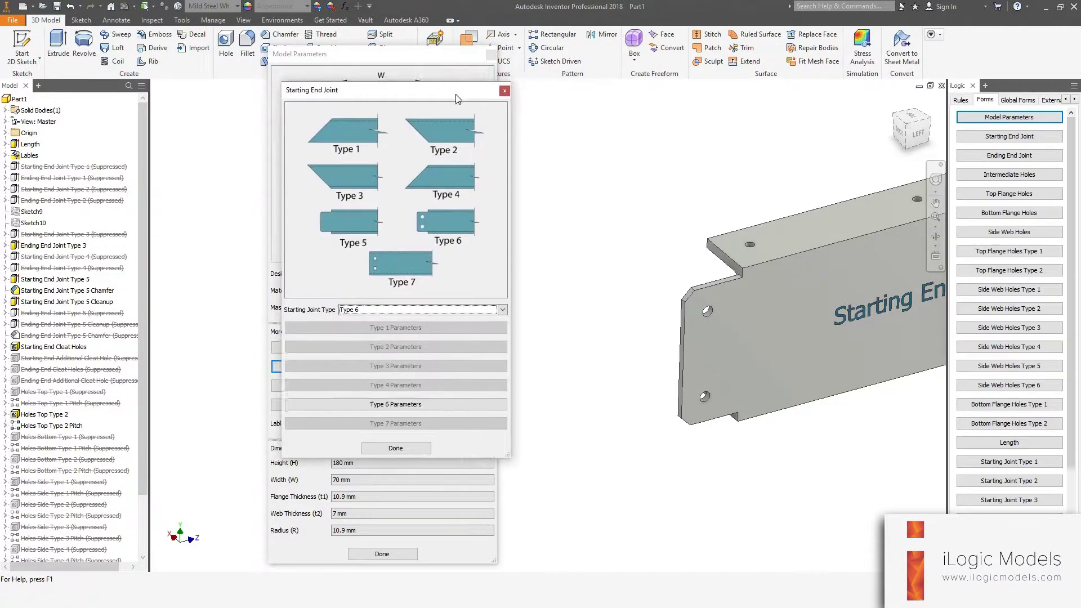
click(356, 303)
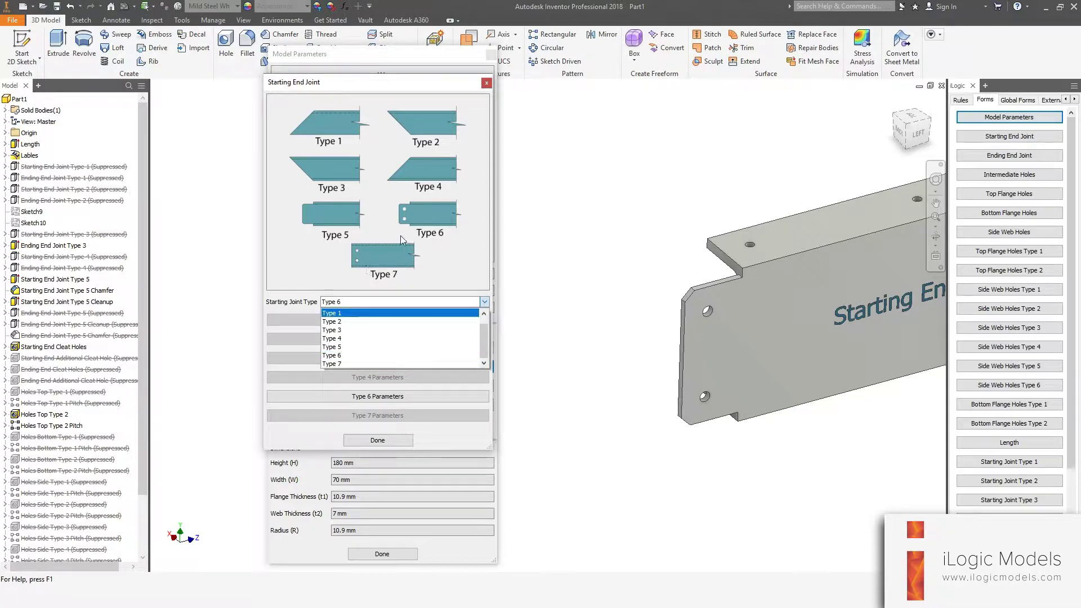
click(340, 363)
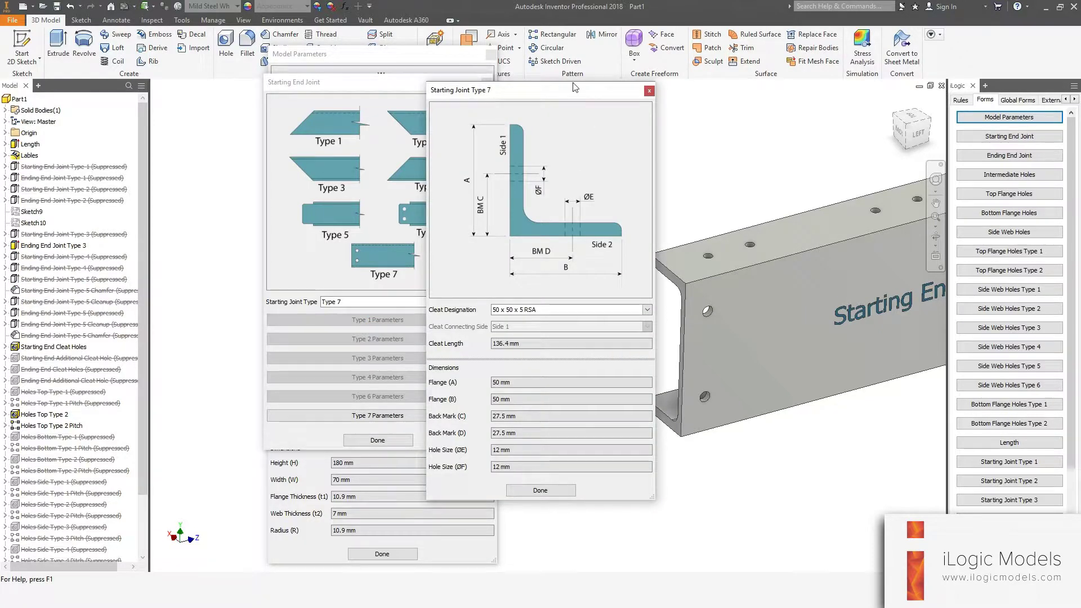
drag(554, 90, 405, 79)
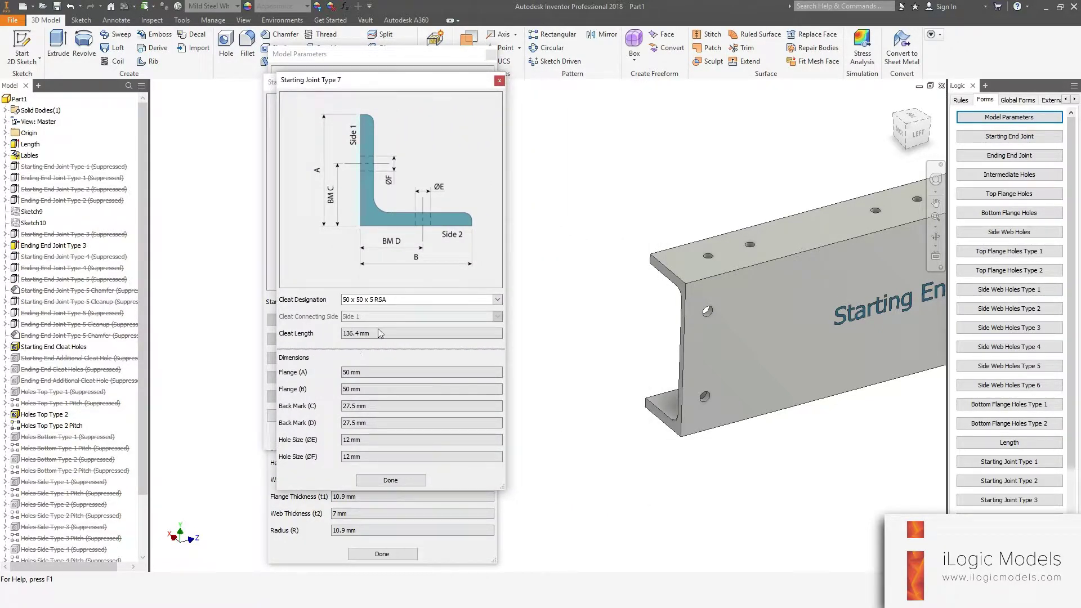
click(390, 480)
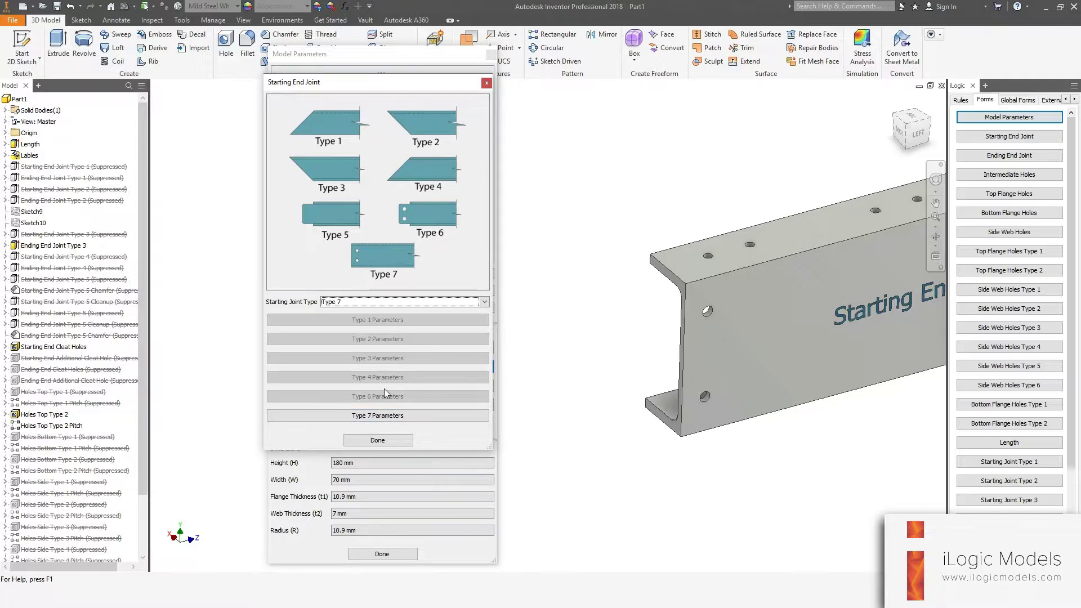
click(382, 441)
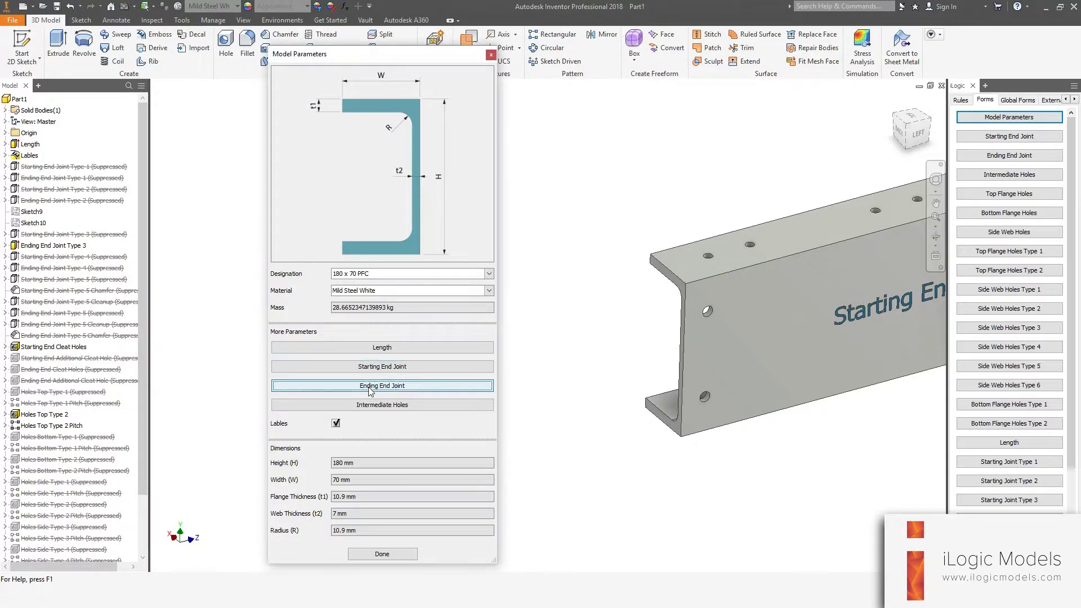
Review the ending end joint options and inspect the ending end of the channel.
click(371, 387)
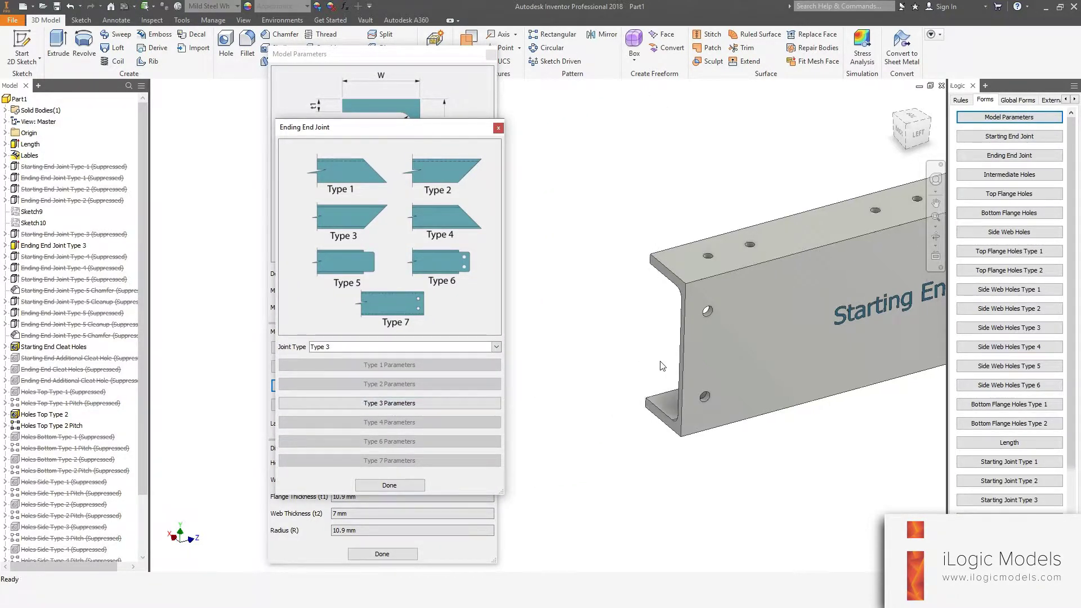
scroll(654, 359, up, 3)
scroll(665, 349, down, 3)
scroll(728, 367, up, 3)
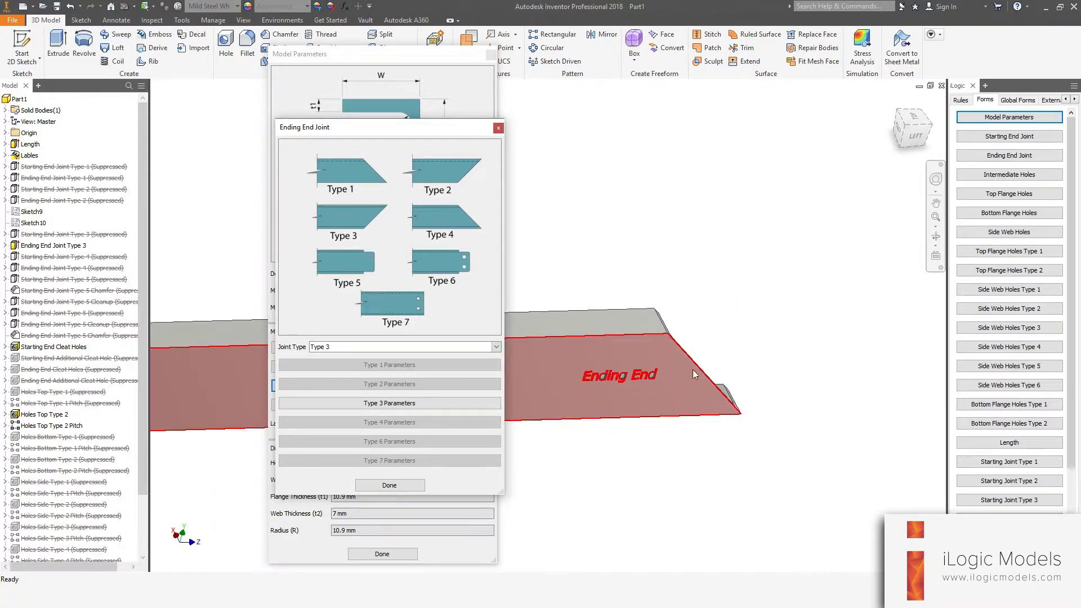
click(389, 485)
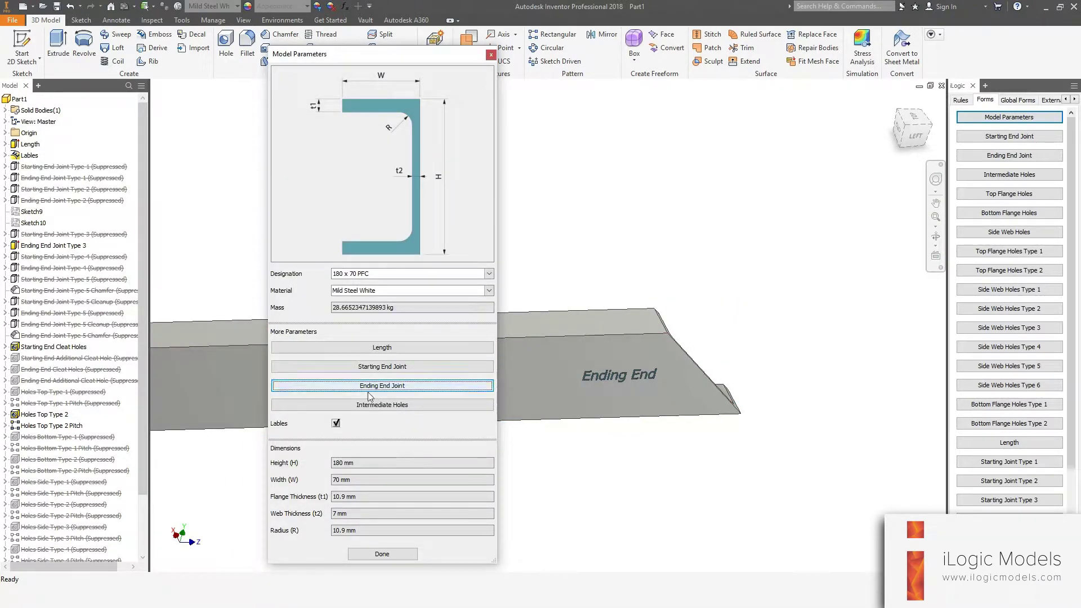
Enable intermediate holes on the side web and review the available side web hole types.
click(358, 410)
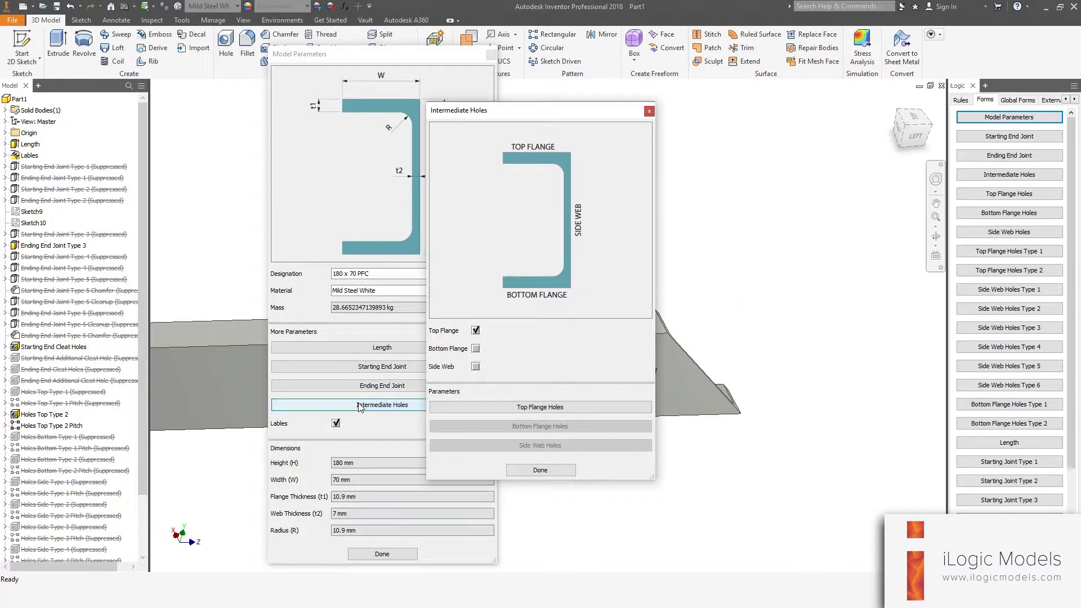
drag(517, 123, 359, 144)
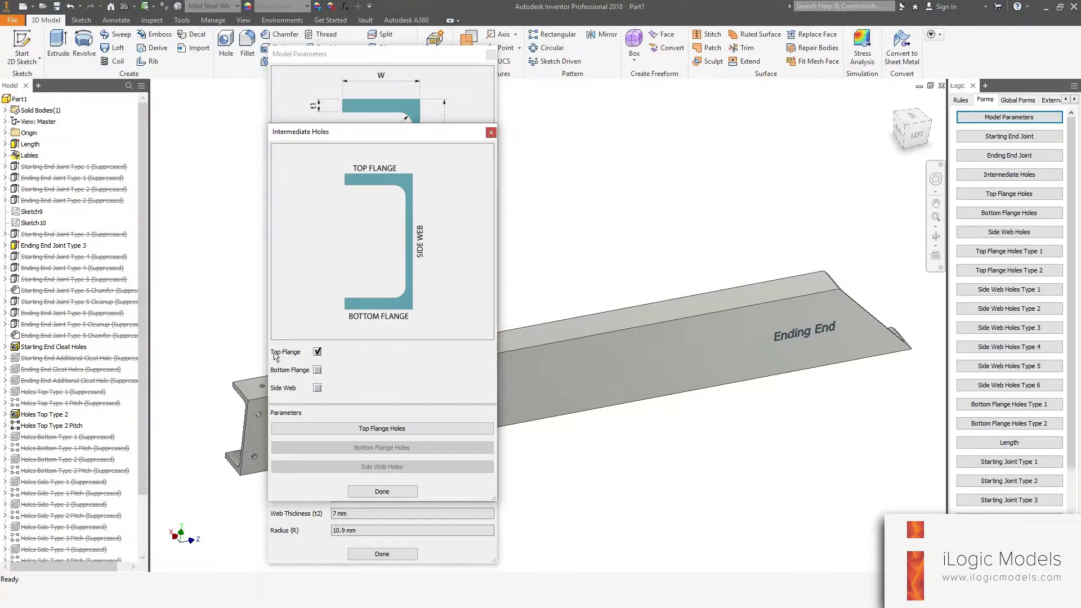
click(317, 388)
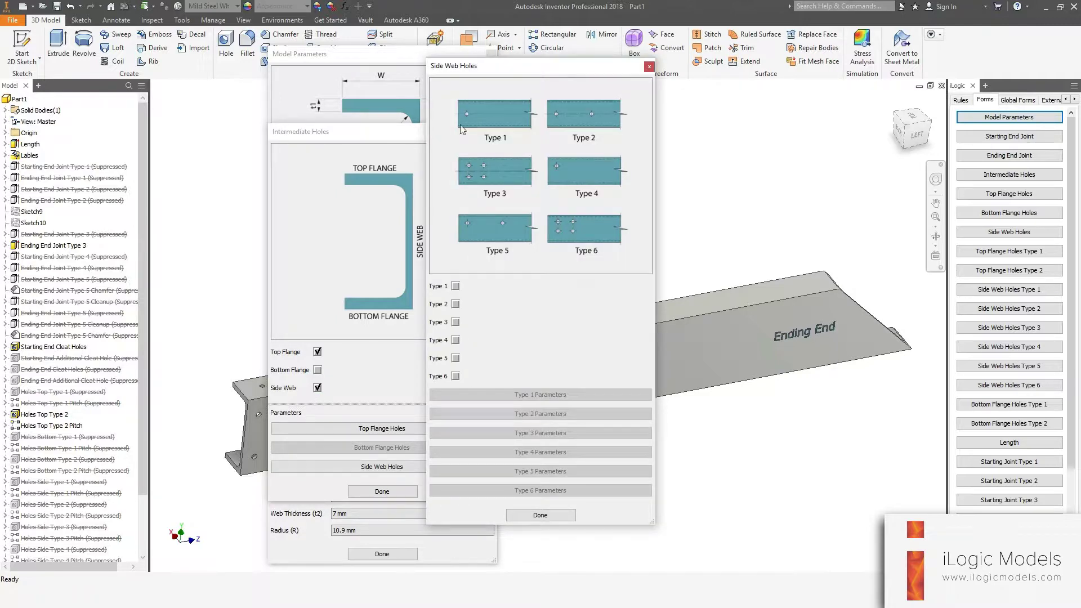
drag(480, 74, 335, 85)
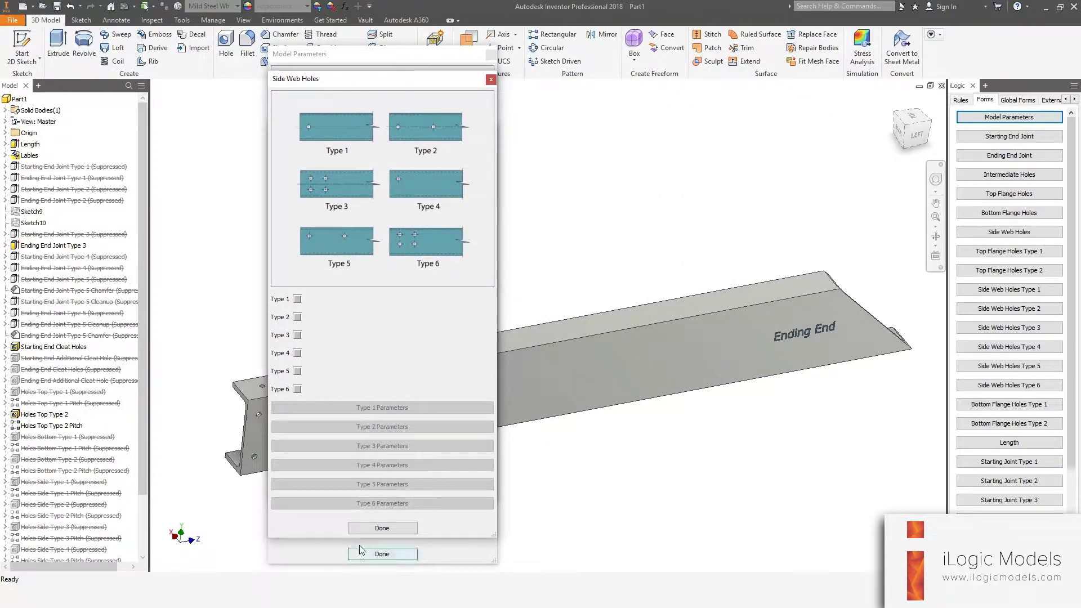
click(369, 530)
Replace the Type 2 top flange holes with Type 1 holes and open the Type 1 parameters.
drag(371, 133, 376, 69)
click(387, 365)
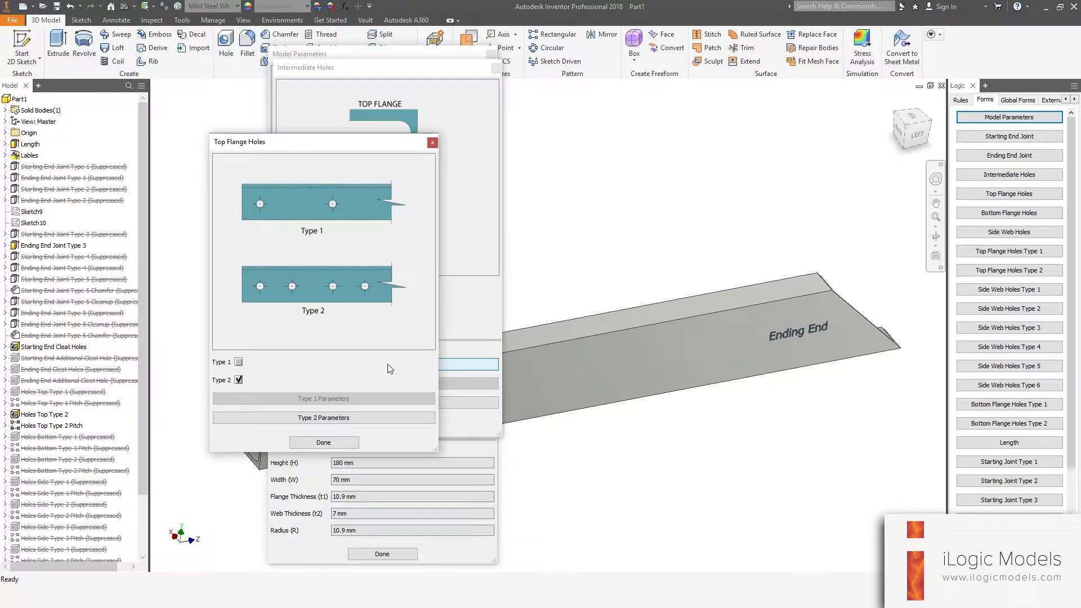
drag(303, 142, 374, 122)
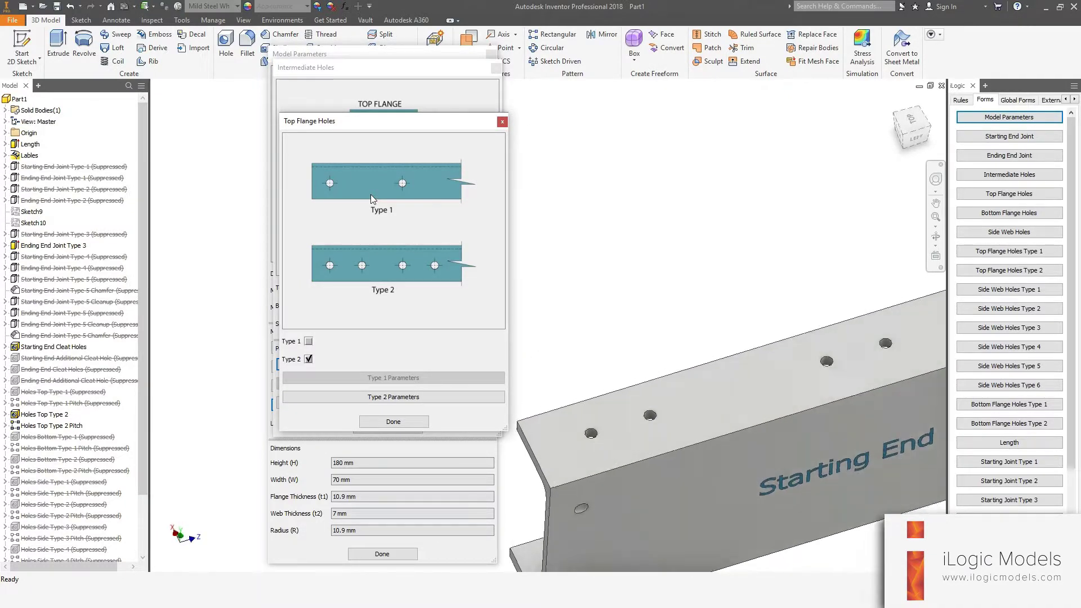
click(309, 360)
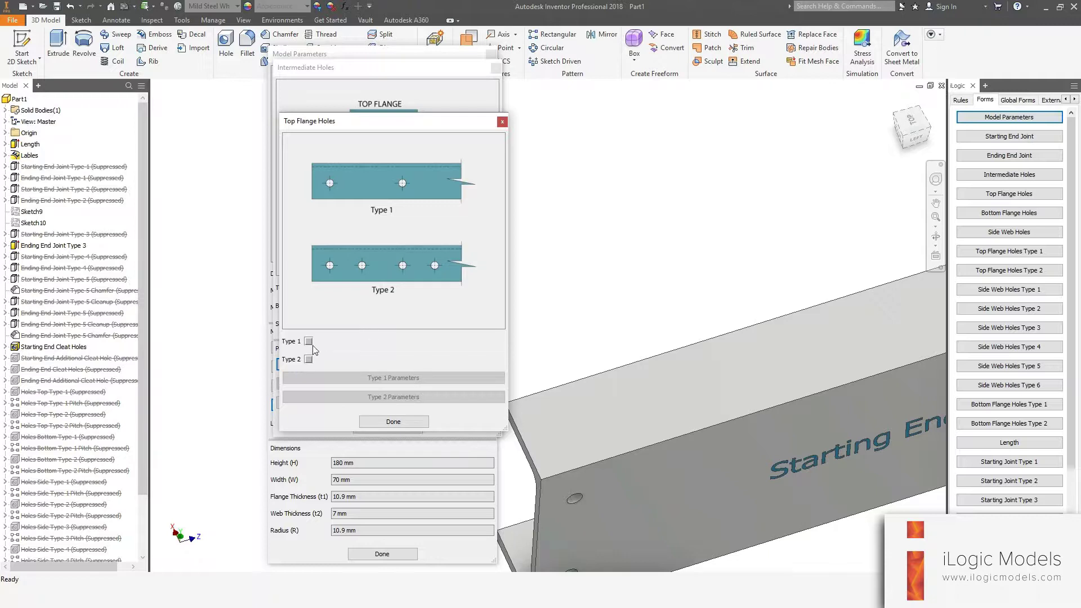
click(393, 377)
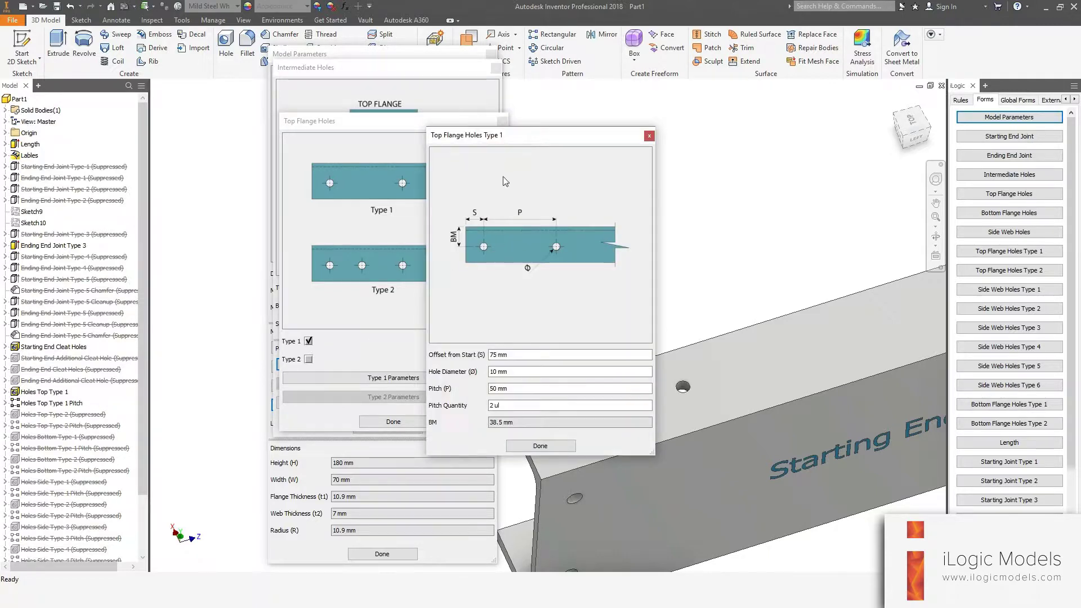
drag(489, 148, 341, 111)
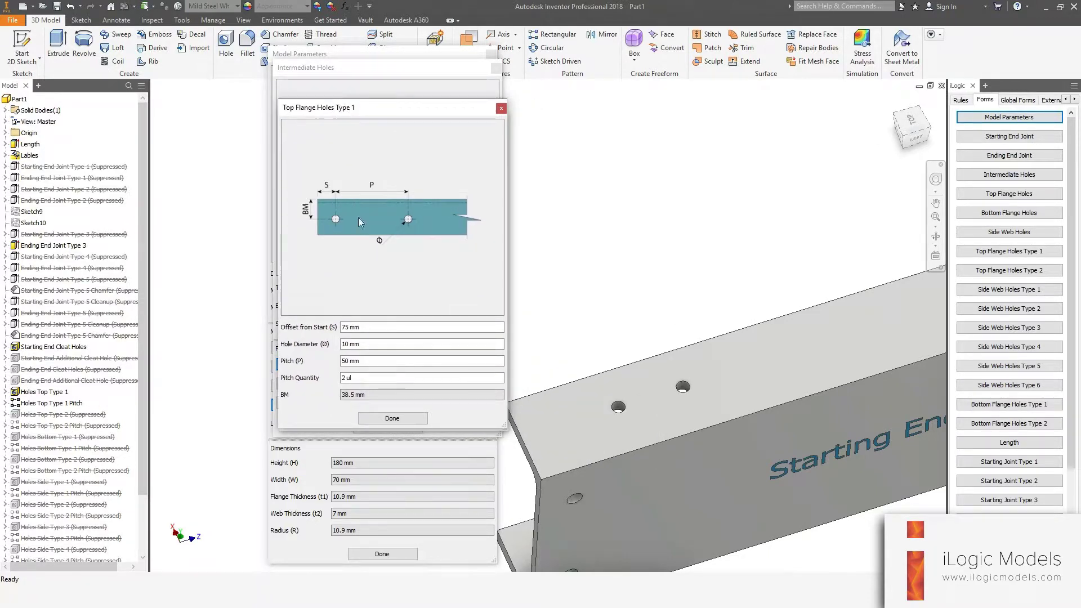
Set the offset from start of the Type 1 top flange holes to 100 mm.
click(289, 326)
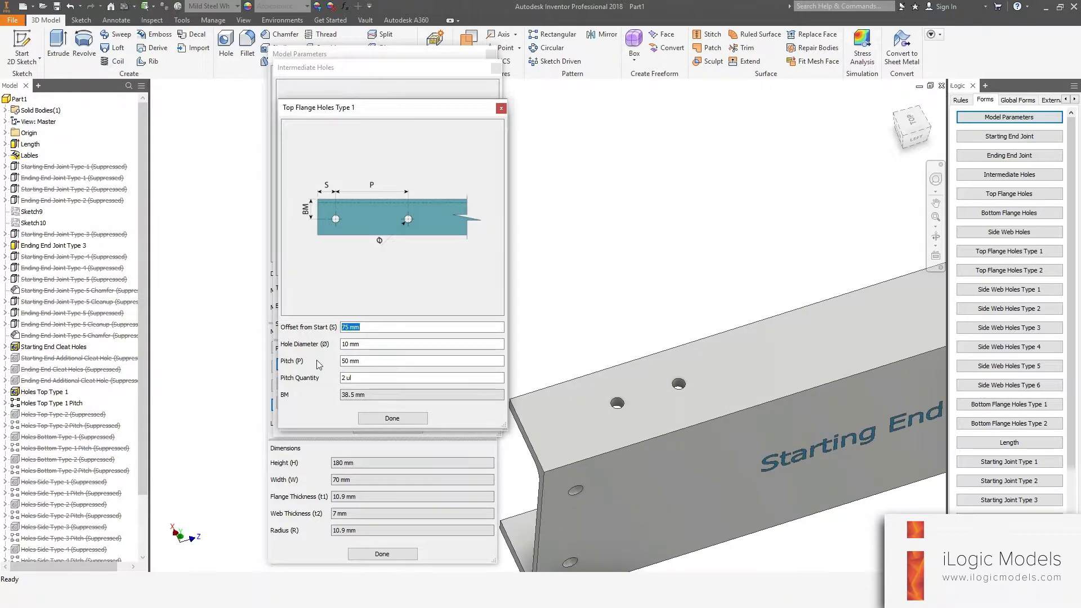
text(100)
key(Return)
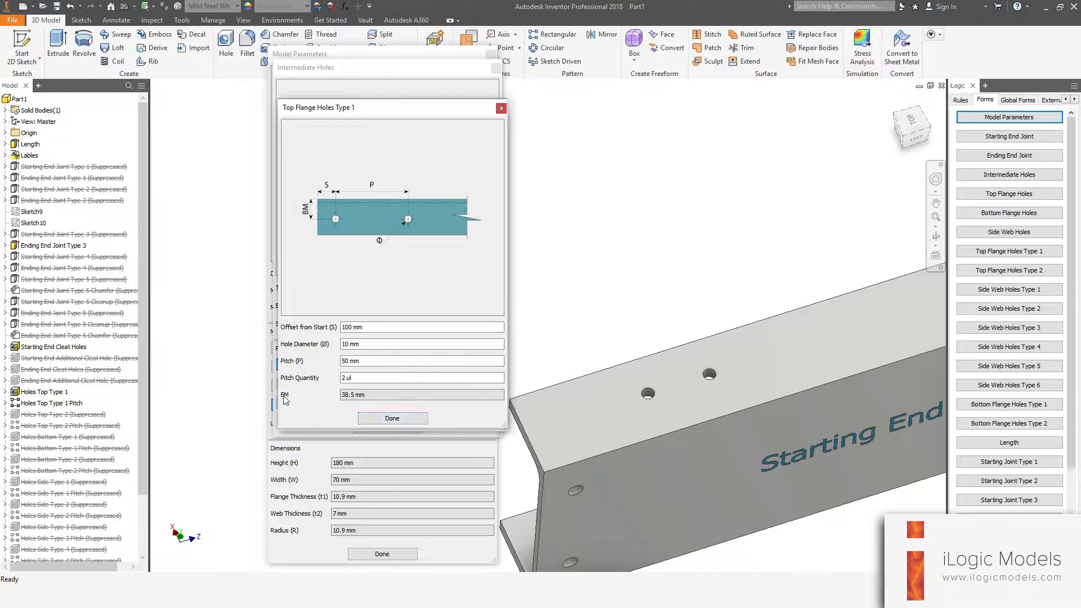
Close the Type 1 parameters and remove the Type 1 holes from the top flange.
shift+middle_drag(564, 360, 627, 296)
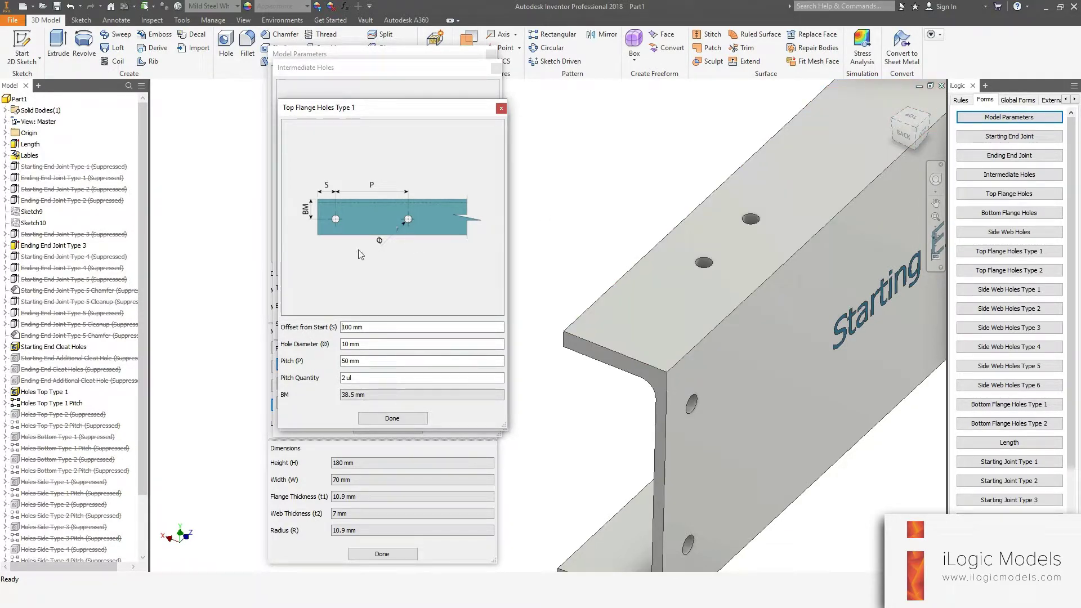
click(392, 418)
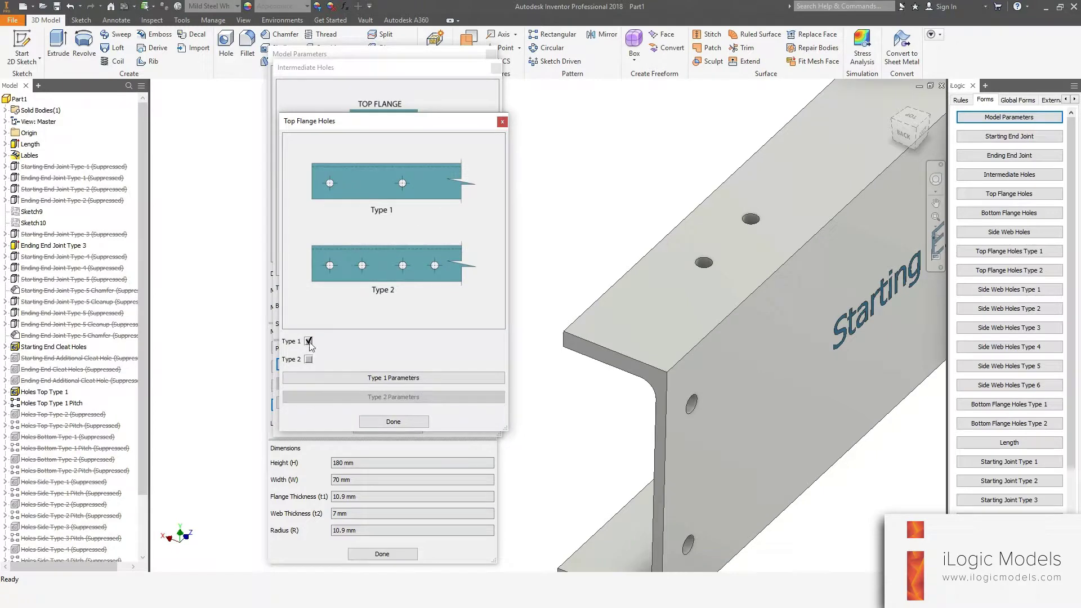
click(309, 341)
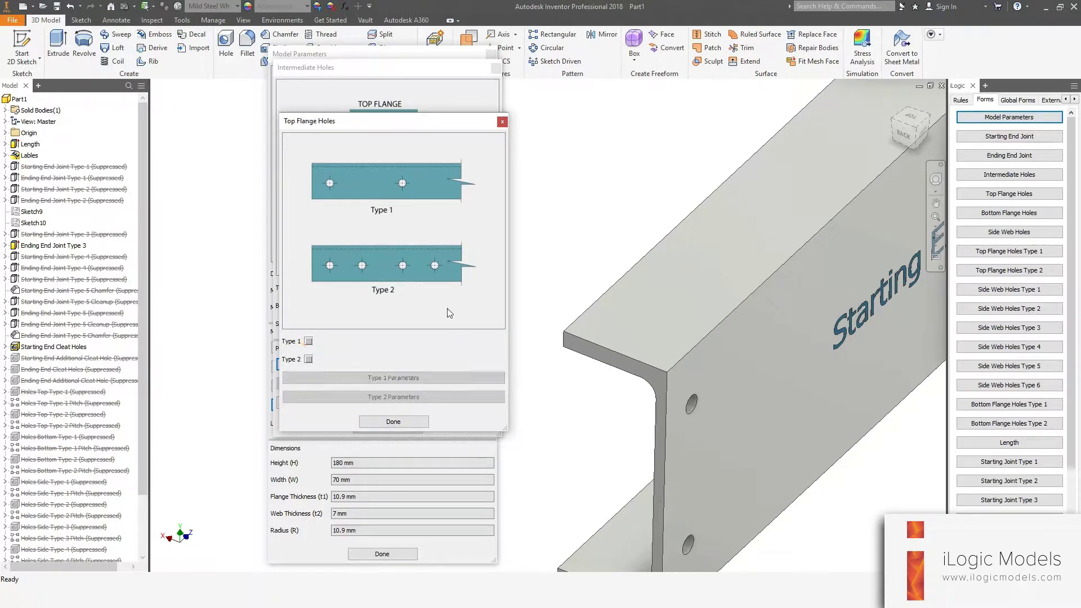
click(393, 421)
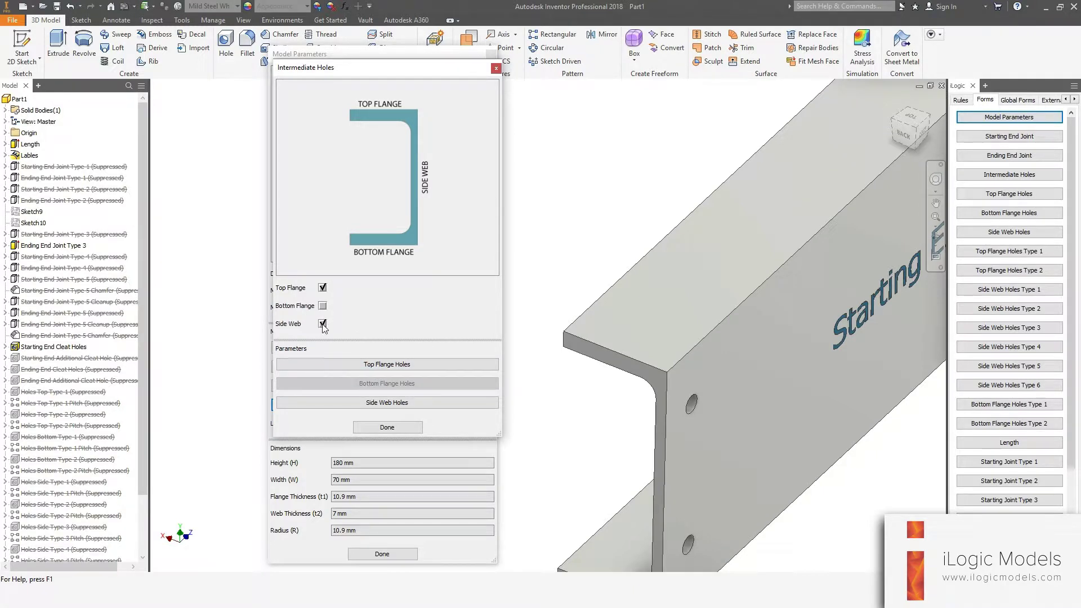
Add Type 2 holes to the side web and accept their existing parameters.
click(377, 402)
click(378, 402)
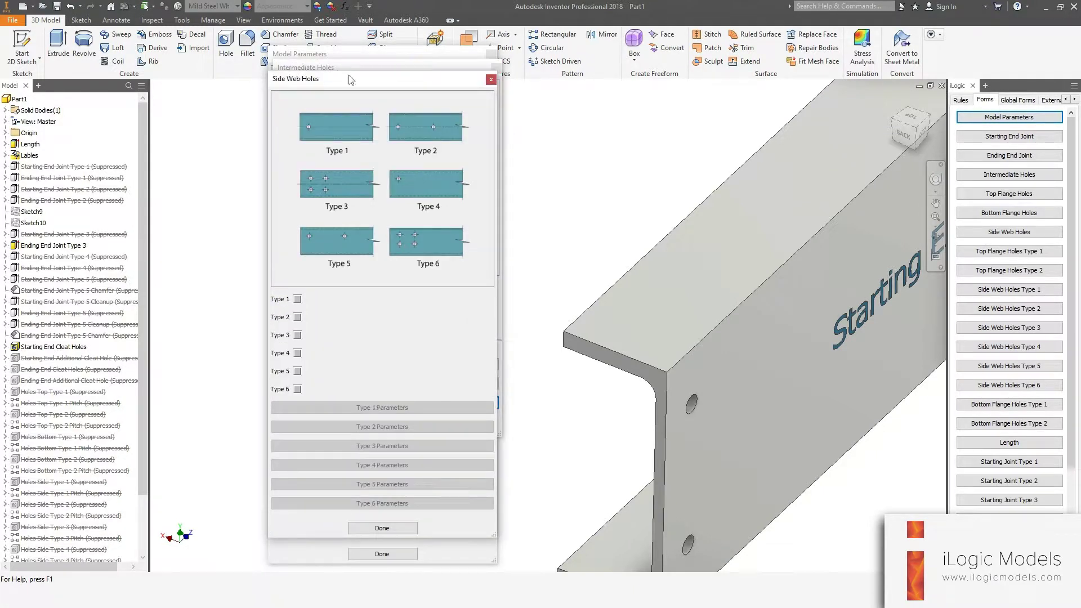
drag(350, 77, 369, 87)
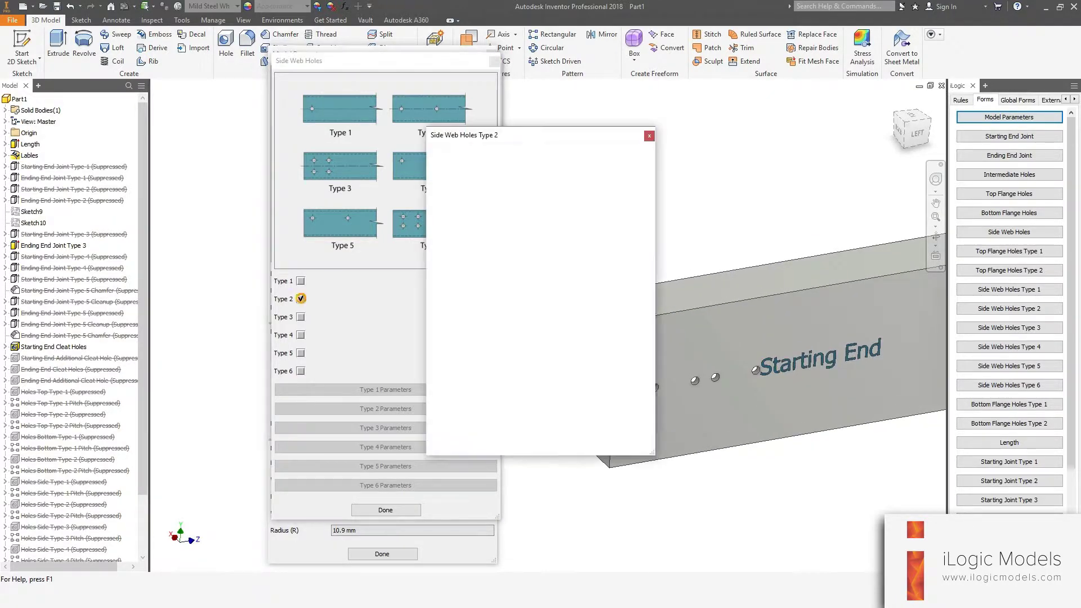
drag(510, 144, 393, 114)
click(390, 416)
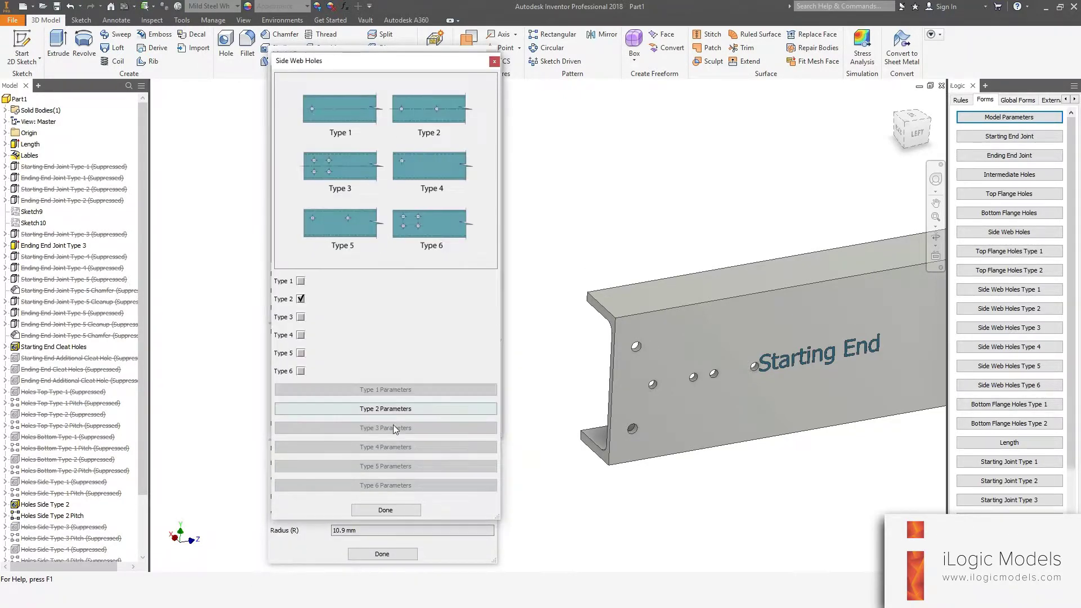
Add Type 5 holes to the side web alongside Type 2, keeping their existing parameters, and finish the side web hole settings.
click(302, 353)
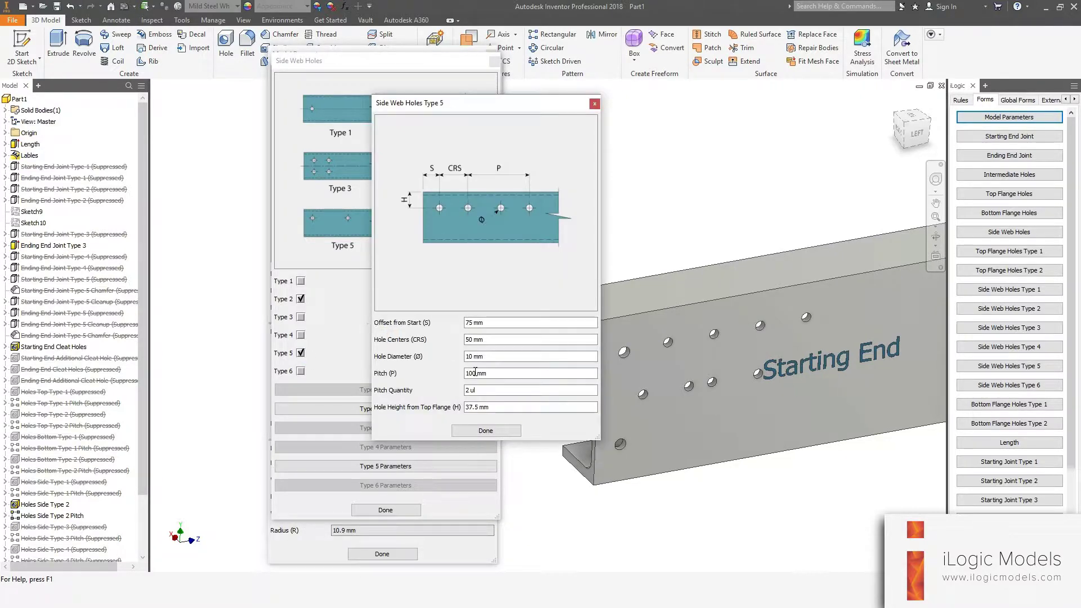
click(471, 430)
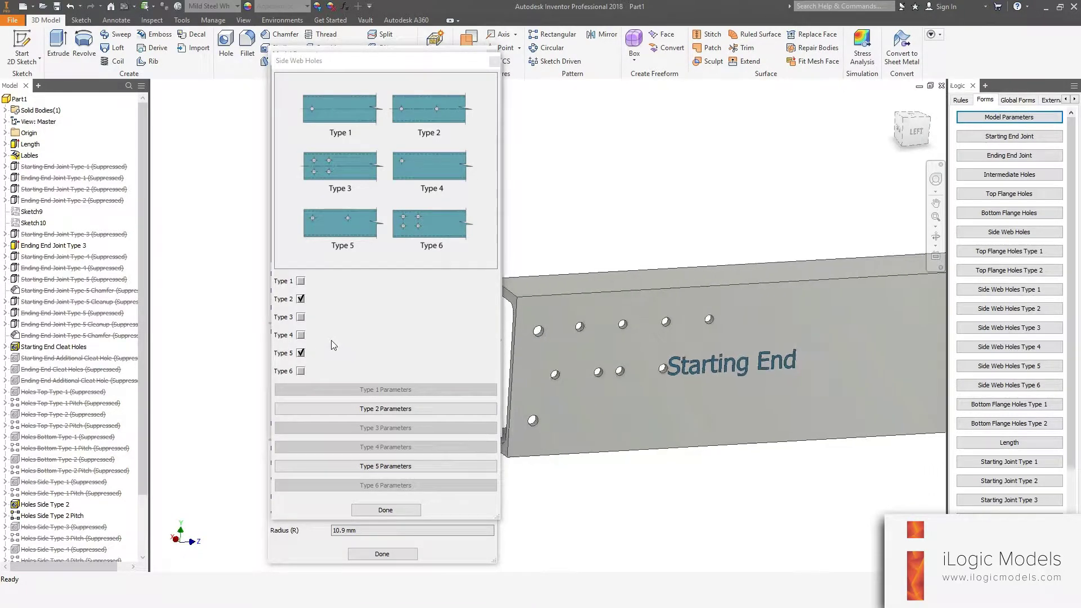
click(385, 510)
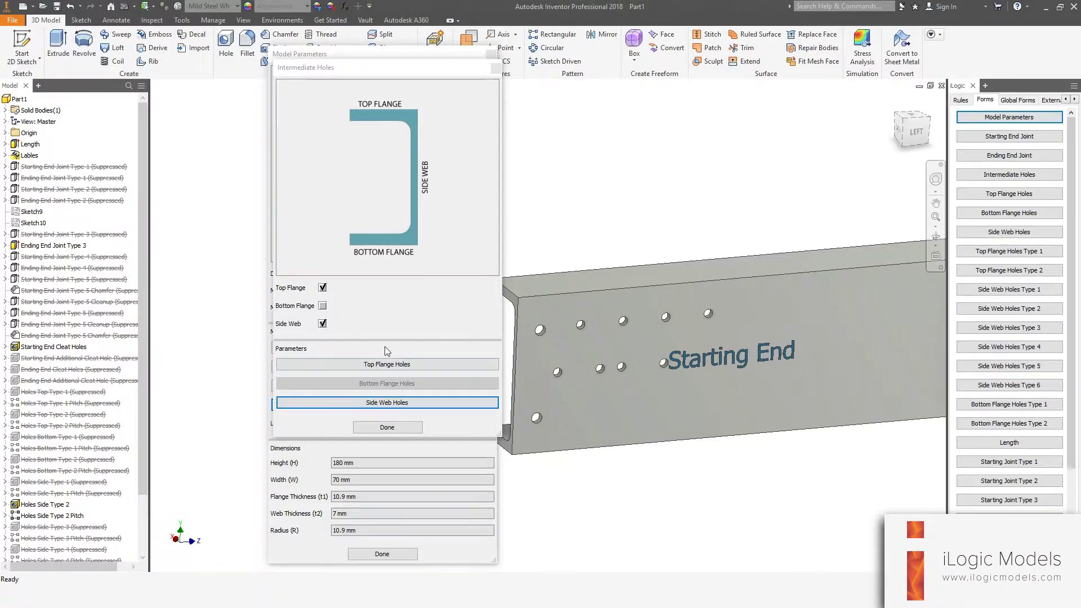
Review the side web hole selection again and close the intermediate holes settings.
click(560, 413)
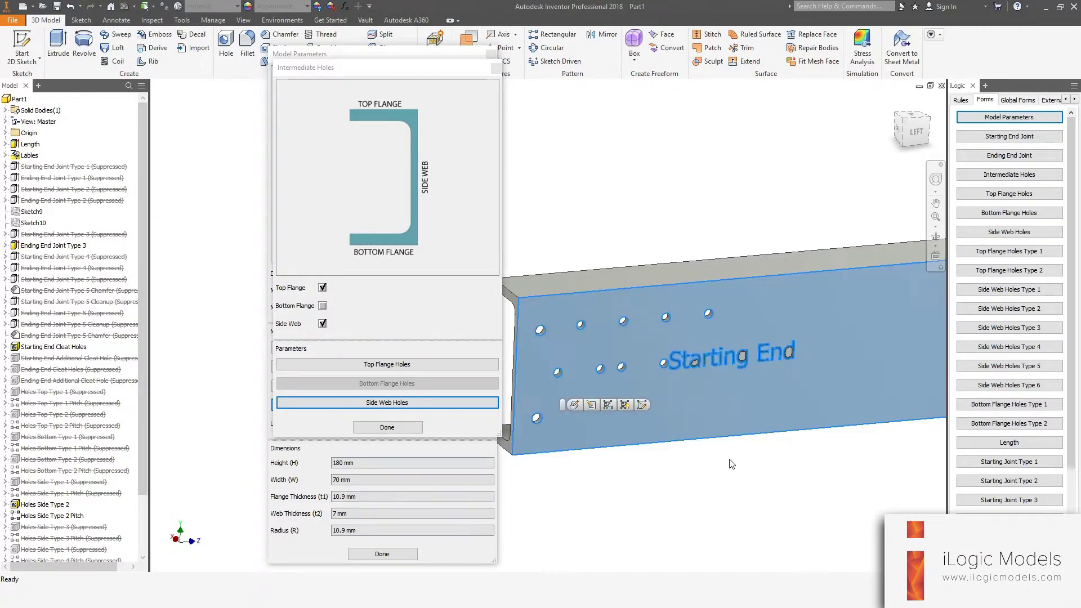
click(661, 471)
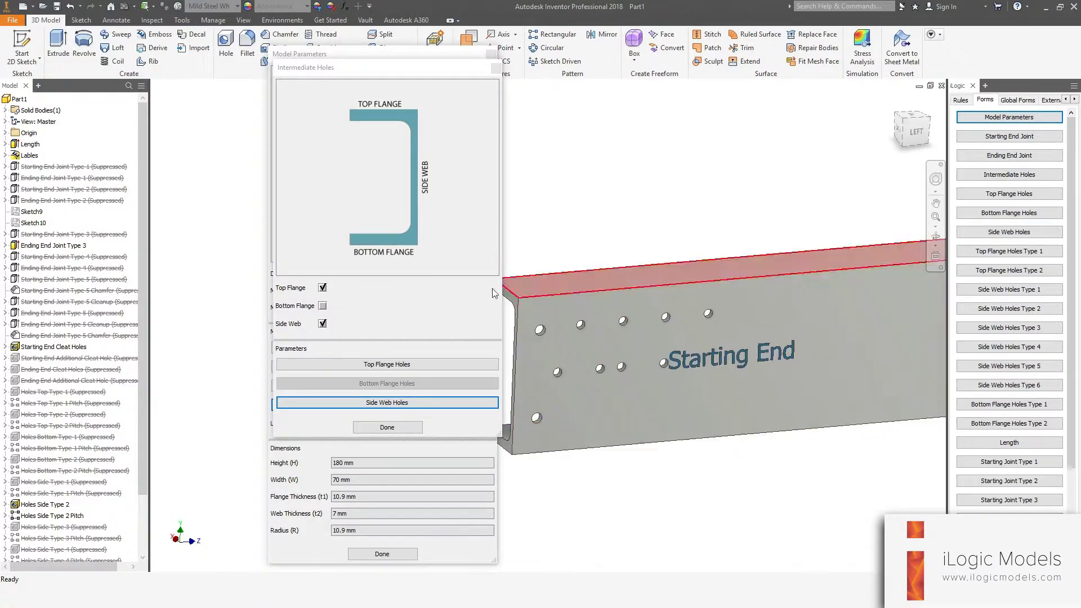
click(370, 404)
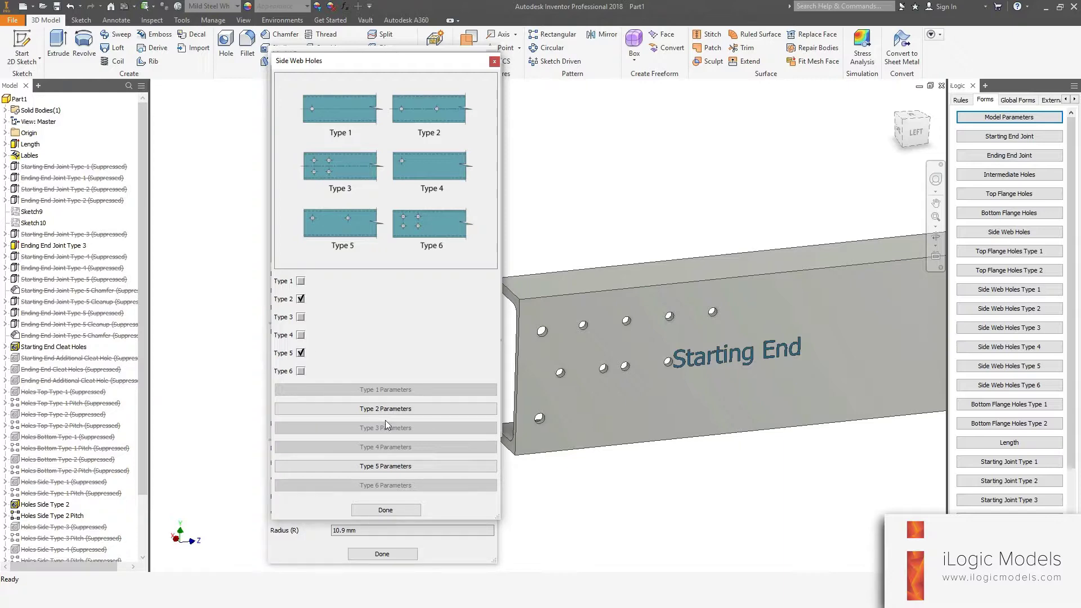
click(369, 512)
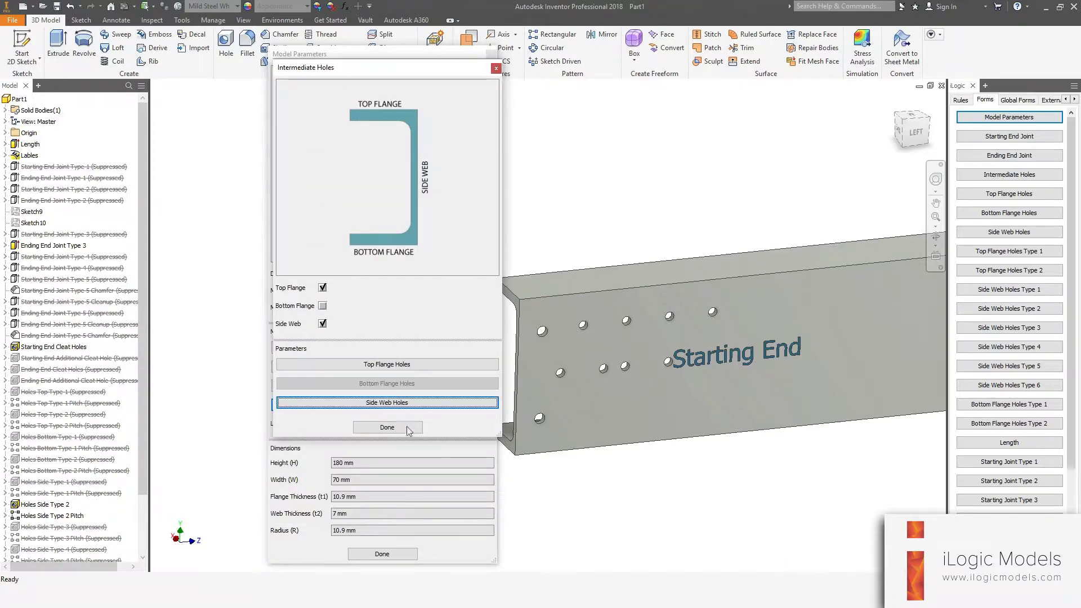
click(387, 426)
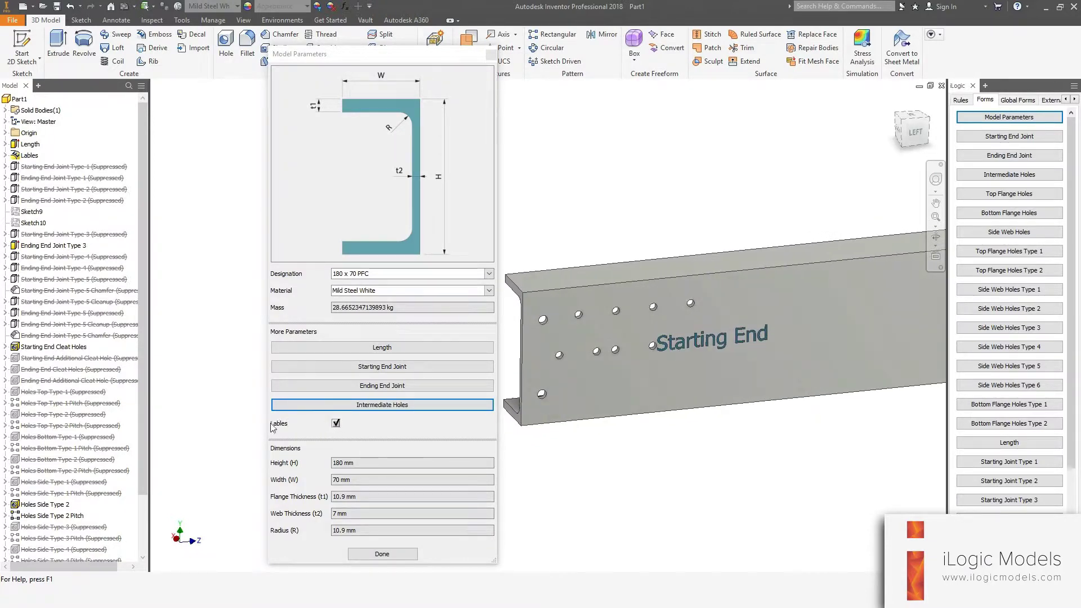
Turn off the end labels on the channel and finish the model parameters.
click(336, 424)
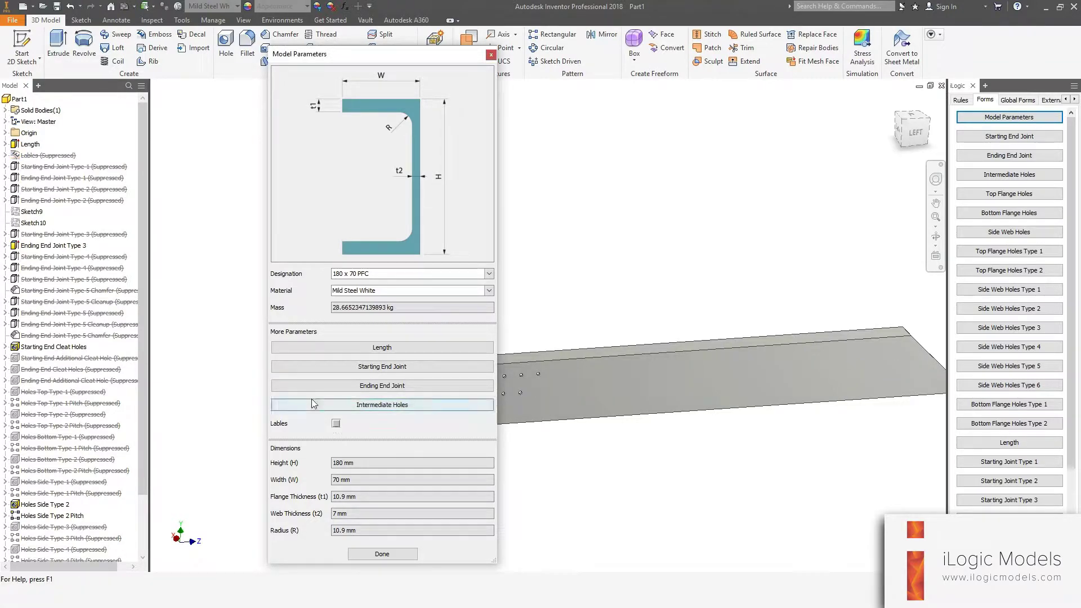
drag(361, 57, 373, 33)
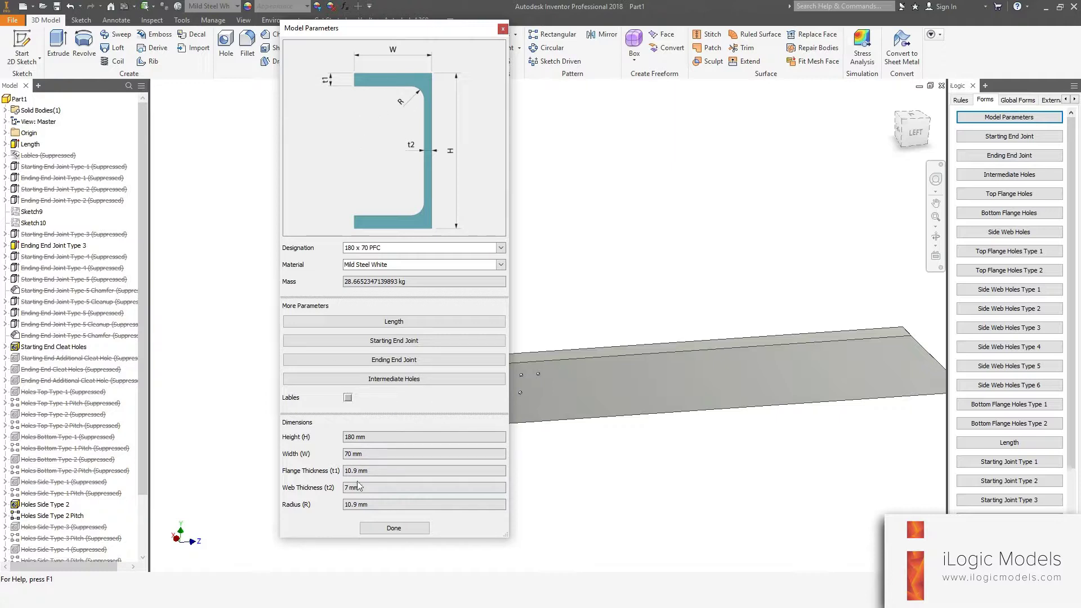
click(377, 530)
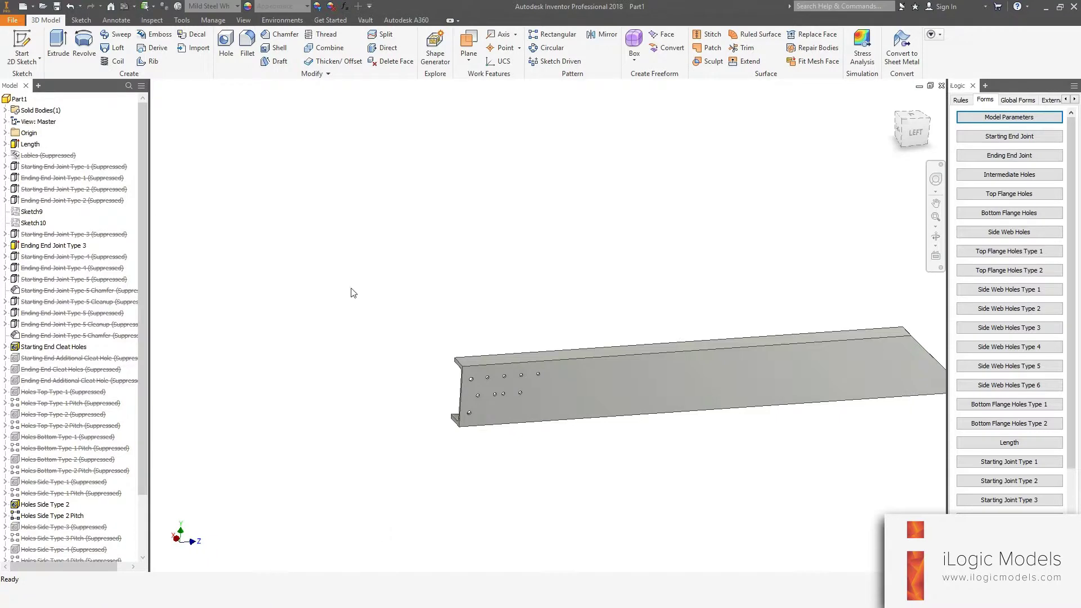